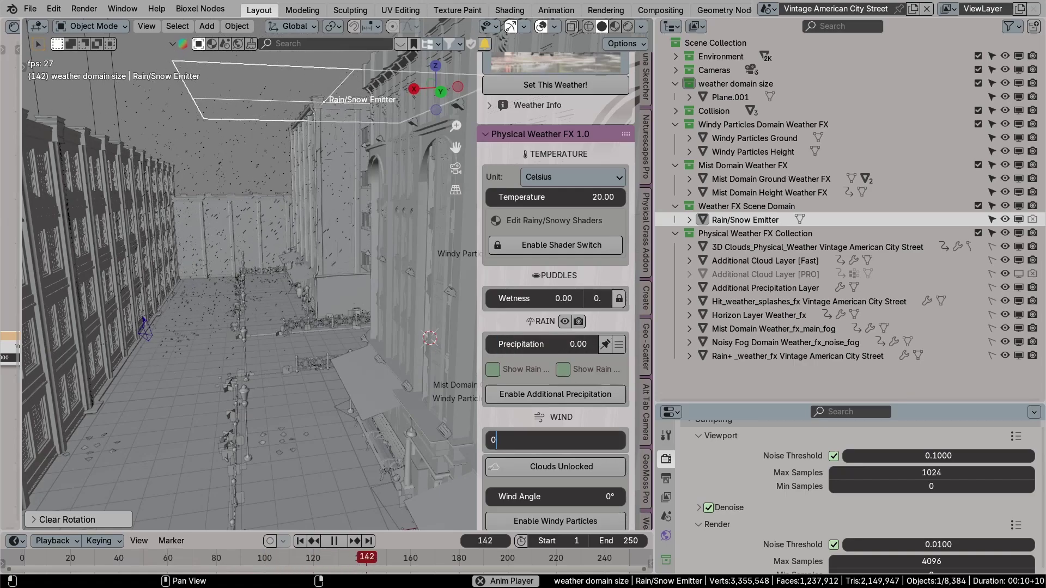
- Set the wind strength to 0.00, then fly along the street to inspect the reflections
{"action": "key", "text": "Return"}
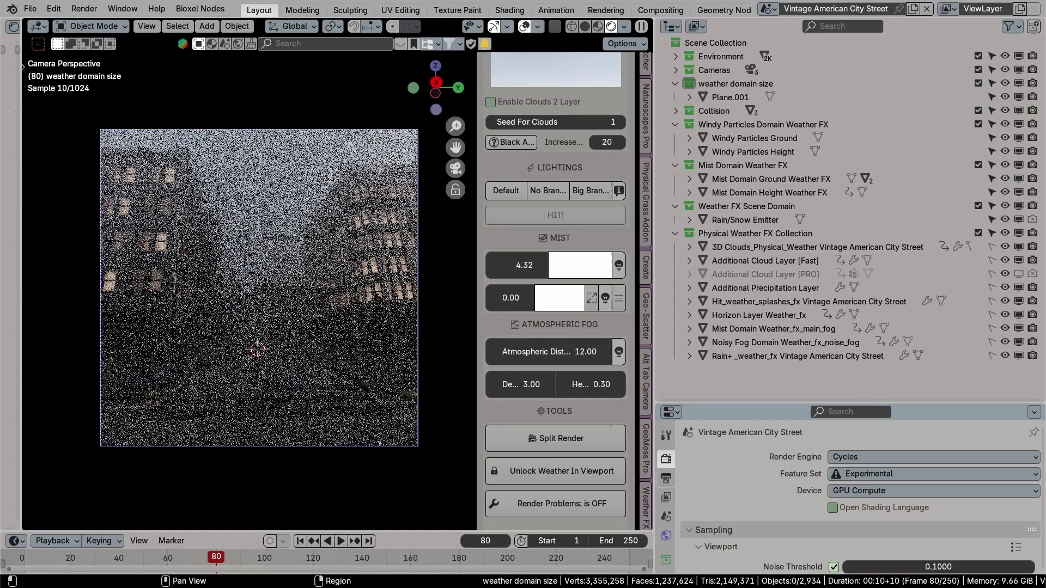
{"action": "scroll", "coordinate": [861, 496], "scroll_direction": "down", "scroll_amount": 5}
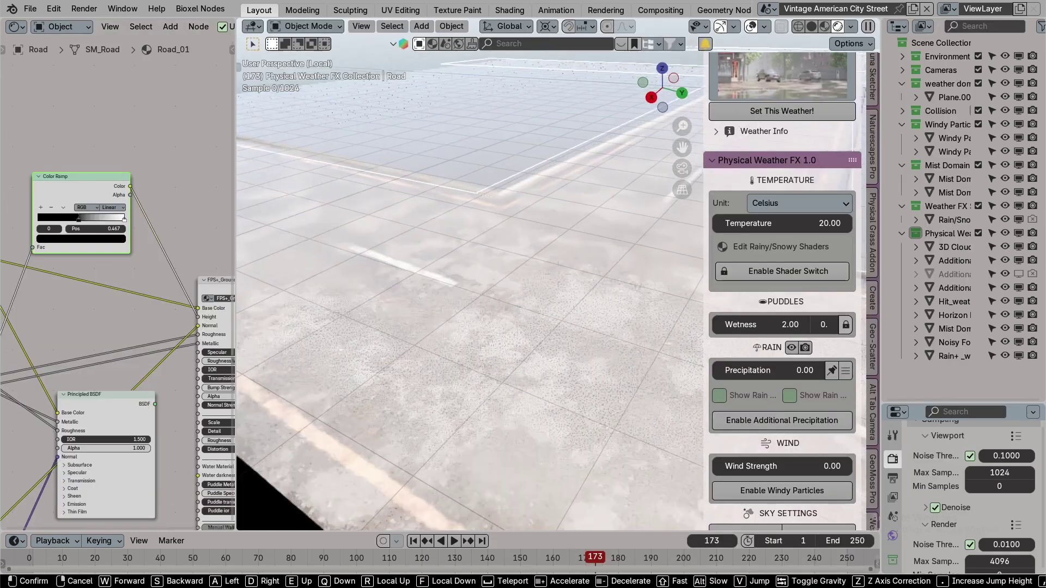
{"action": "left_click", "coordinate": [850, 26]}
{"action": "left_click", "coordinate": [774, 151]}
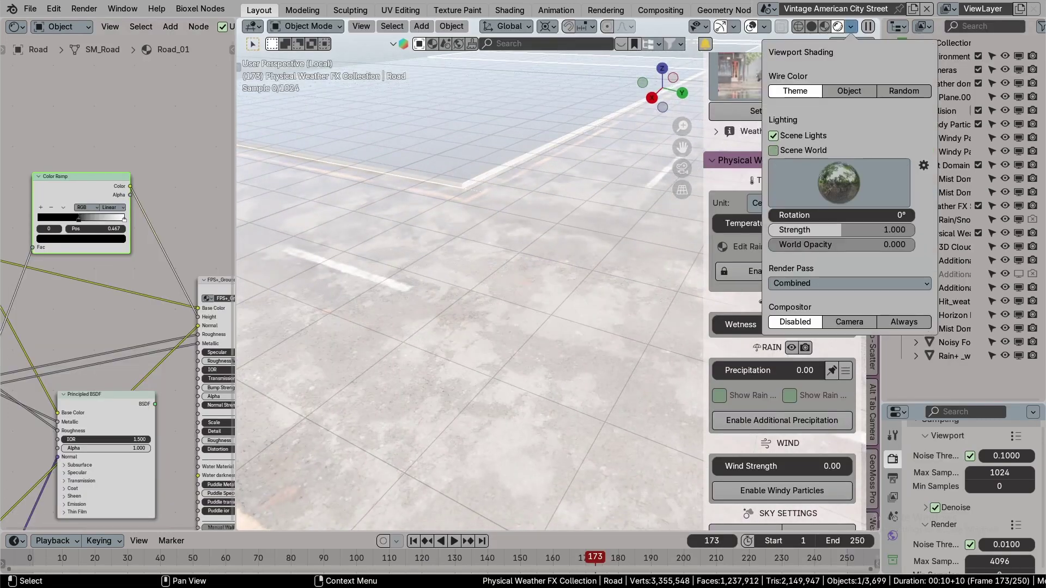
{"action": "key", "text": "shift+grave"}
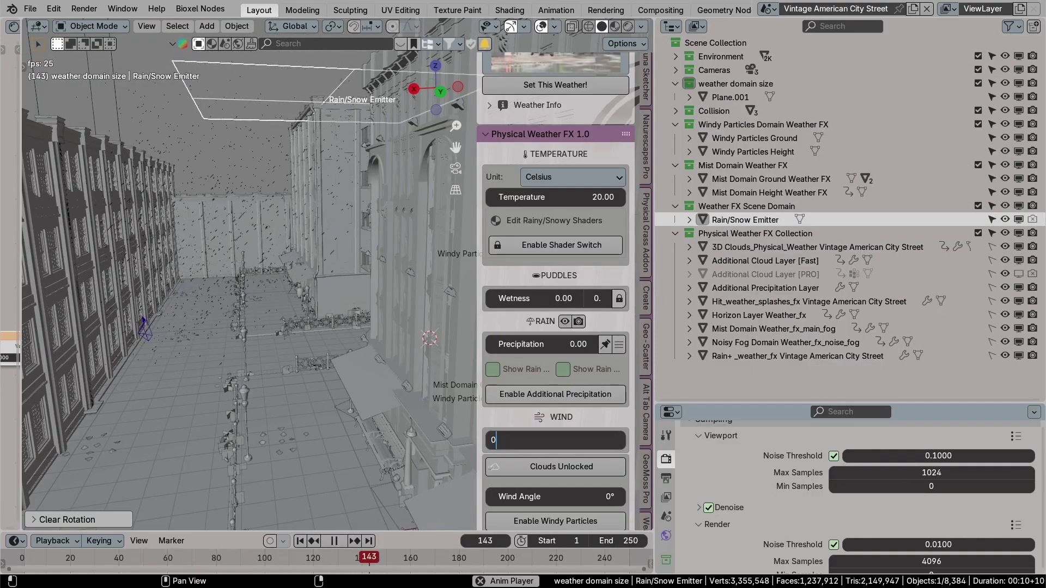
{"action": "key", "text": "Return"}
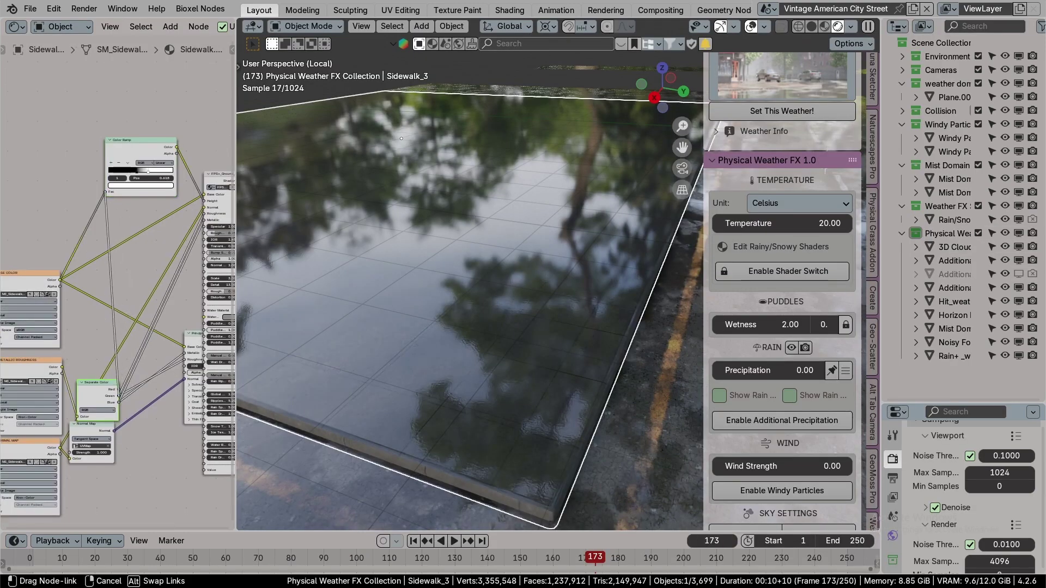
- Reconnect the puddle node link, set the temperature to -20, and select the road to view its icy material
{"action": "left_click_drag", "start_coordinate": [401, 138], "coordinate": [401, 139]}
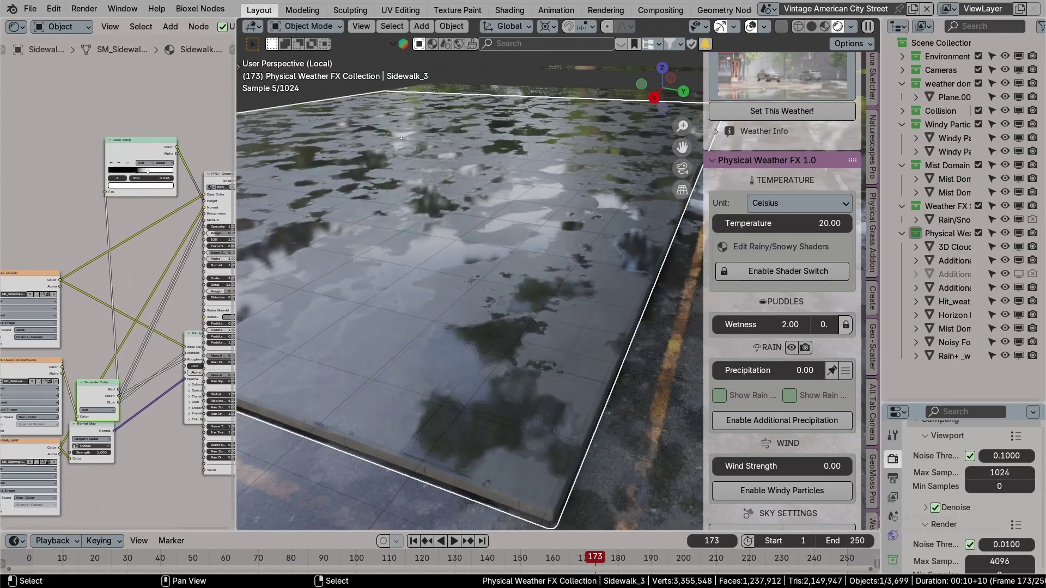
{"action": "scroll", "coordinate": [117, 284], "scroll_direction": "up", "scroll_amount": 2}
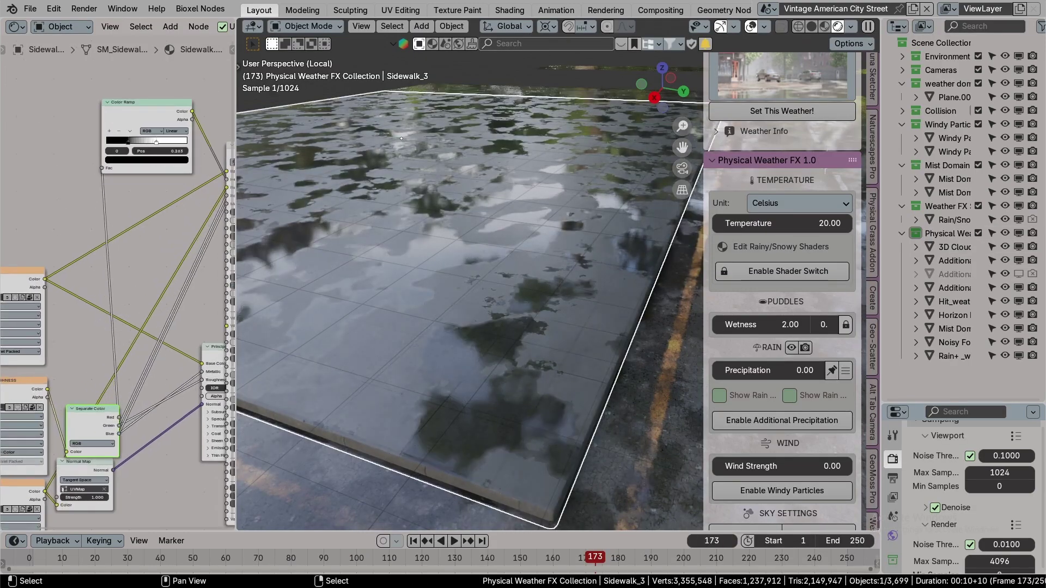
{"action": "middle_click_drag", "start_coordinate": [401, 139], "coordinate": [439, 153]}
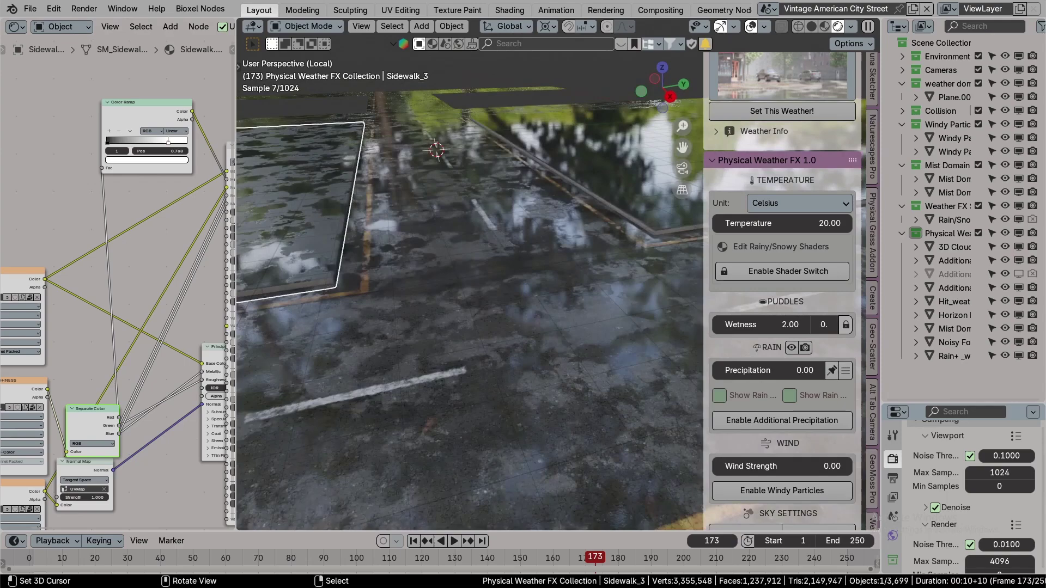
{"action": "key", "text": "Return"}
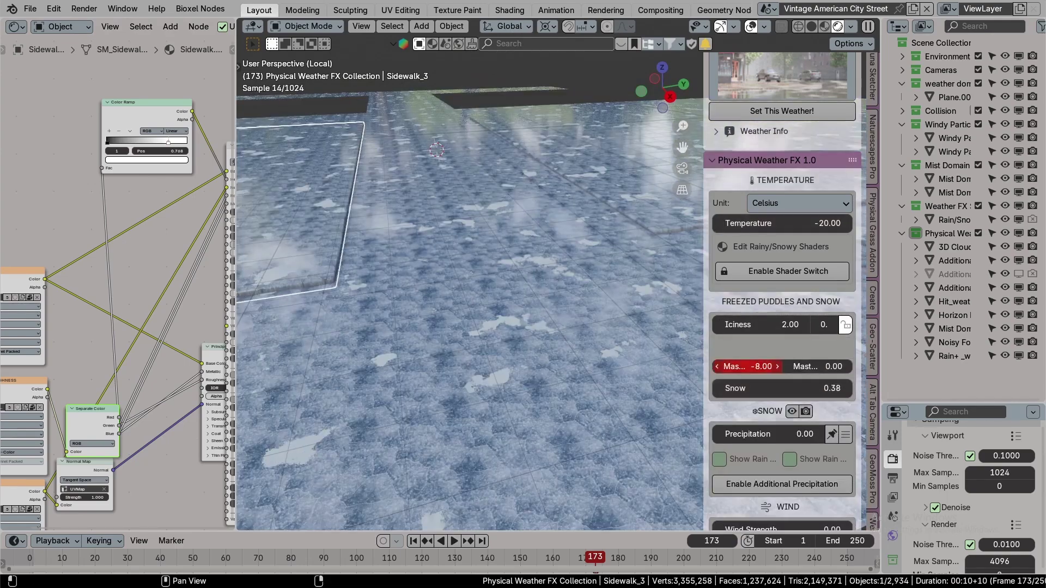
{"action": "scroll", "coordinate": [117, 283], "scroll_direction": "up", "scroll_amount": 5}
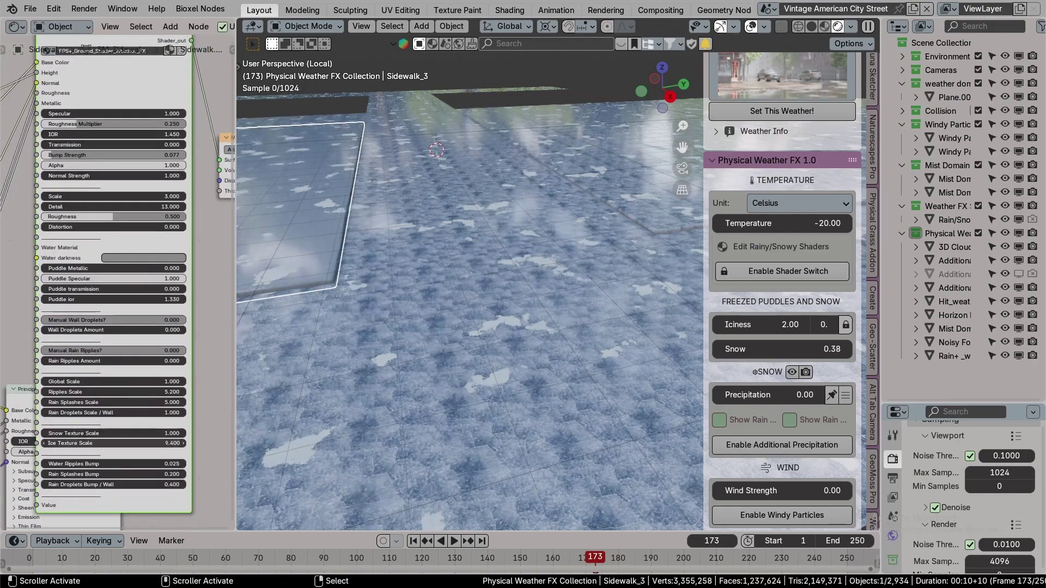
{"action": "left_click", "coordinate": [469, 245]}
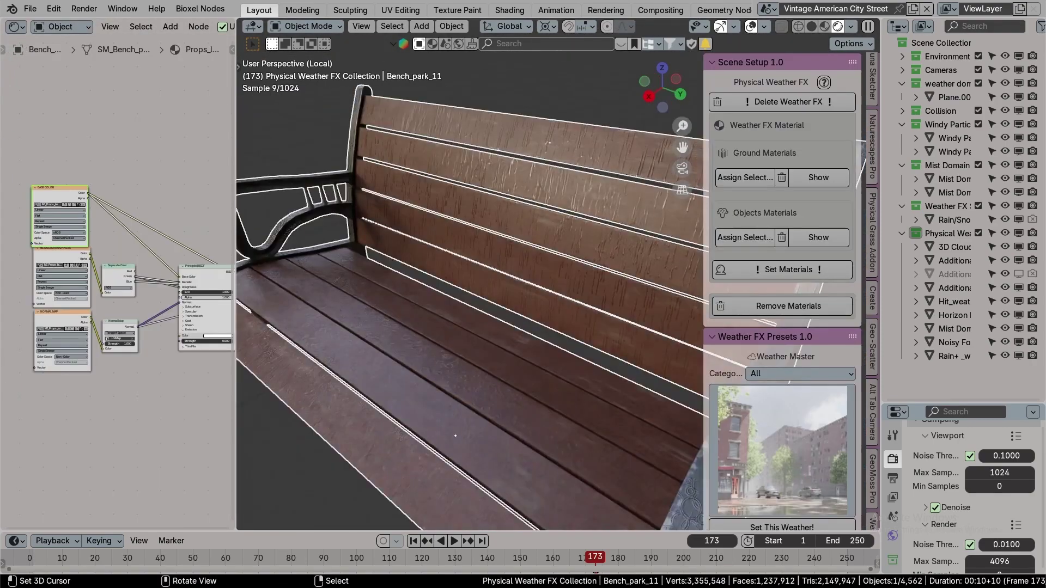
- Fly through the scene to inspect the wet bench slats up close
{"action": "key", "text": "shift+grave"}
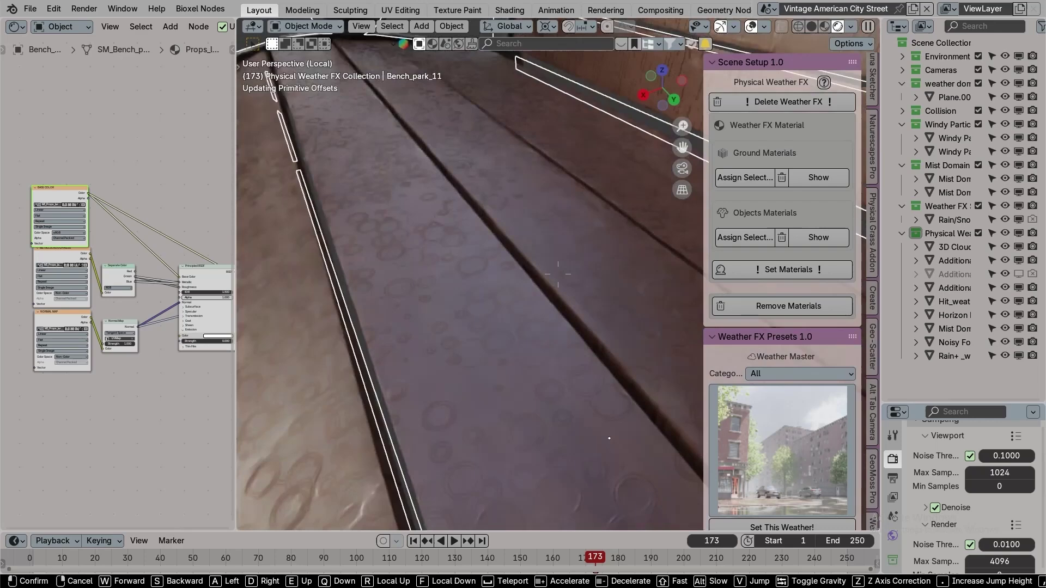
{"action": "key", "text": "s"}
{"action": "key", "text": "w"}
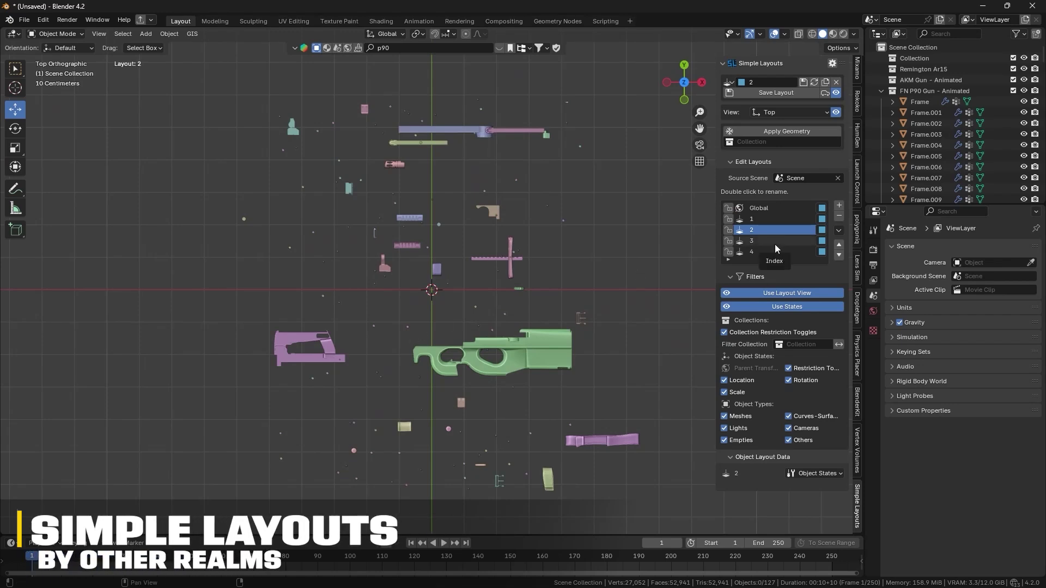
{"action": "left_click", "coordinate": [776, 248]}
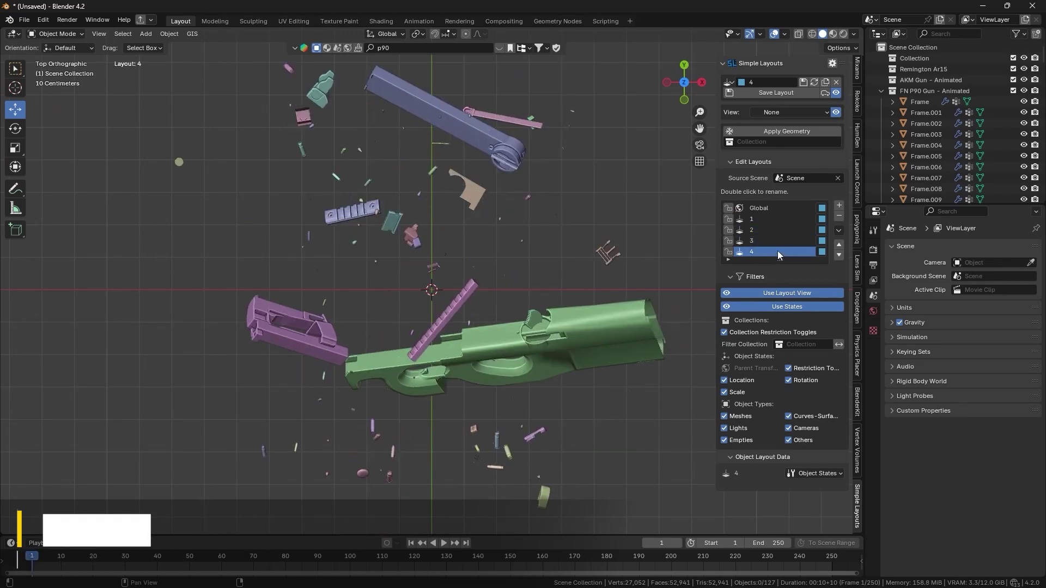
{"action": "left_click", "coordinate": [763, 219]}
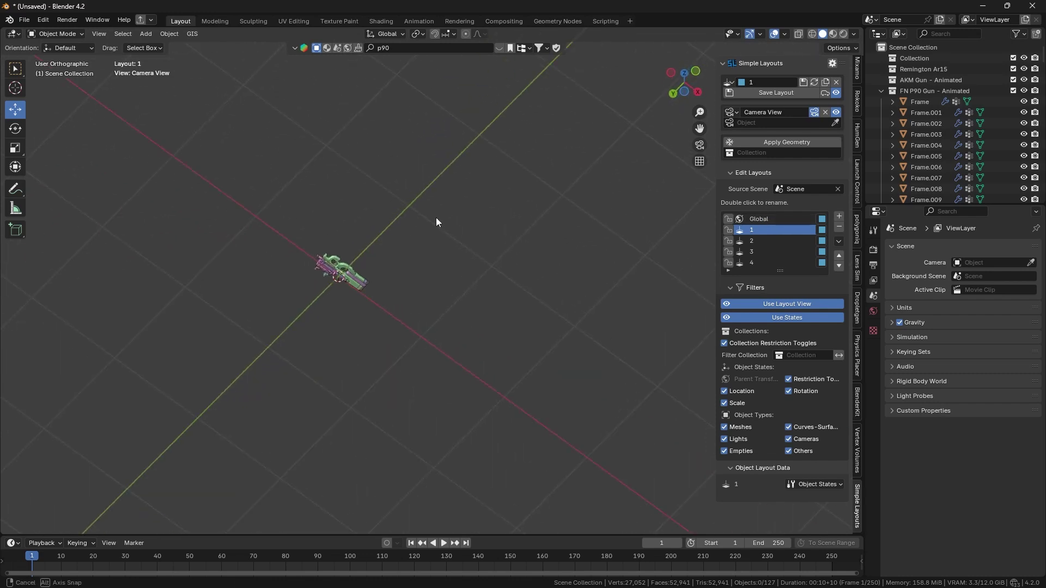
{"action": "middle_click_drag", "start_coordinate": [436, 222], "coordinate": [296, 361]}
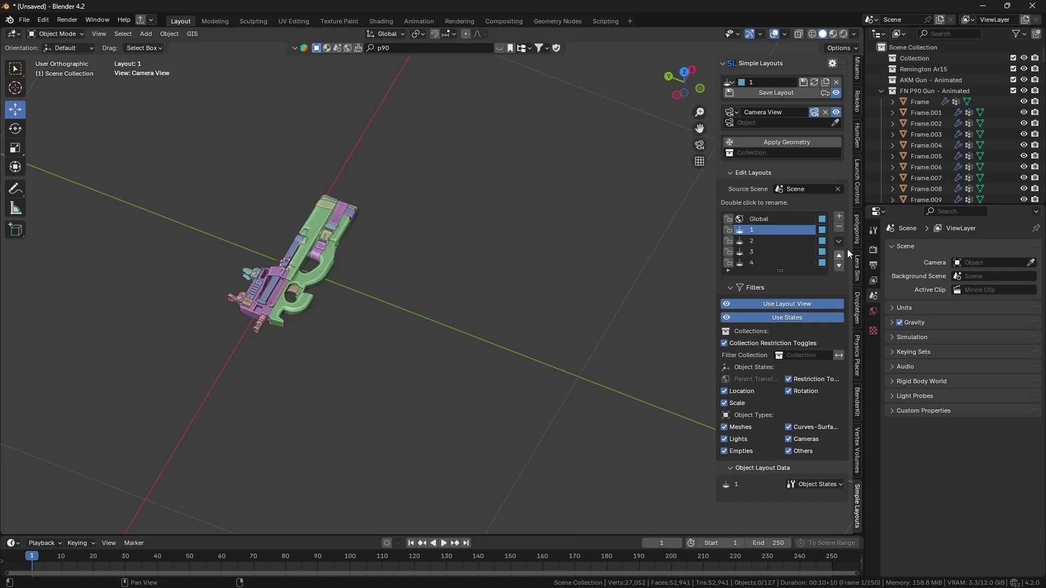
{"action": "left_click", "coordinate": [784, 241]}
- Move the magazine down along Y, raise the metal parts, and lower the pistol grip along Y
{"action": "middle_click_drag", "start_coordinate": [359, 294], "coordinate": [452, 223]}
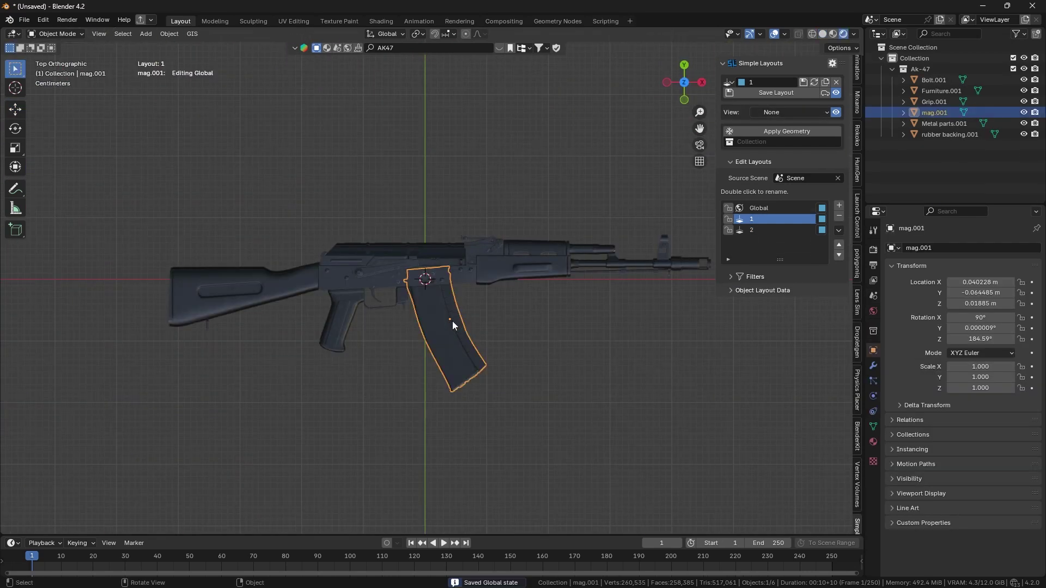
{"action": "key", "text": "g"}
{"action": "key", "text": "y"}
{"action": "left_click", "coordinate": [451, 410]}
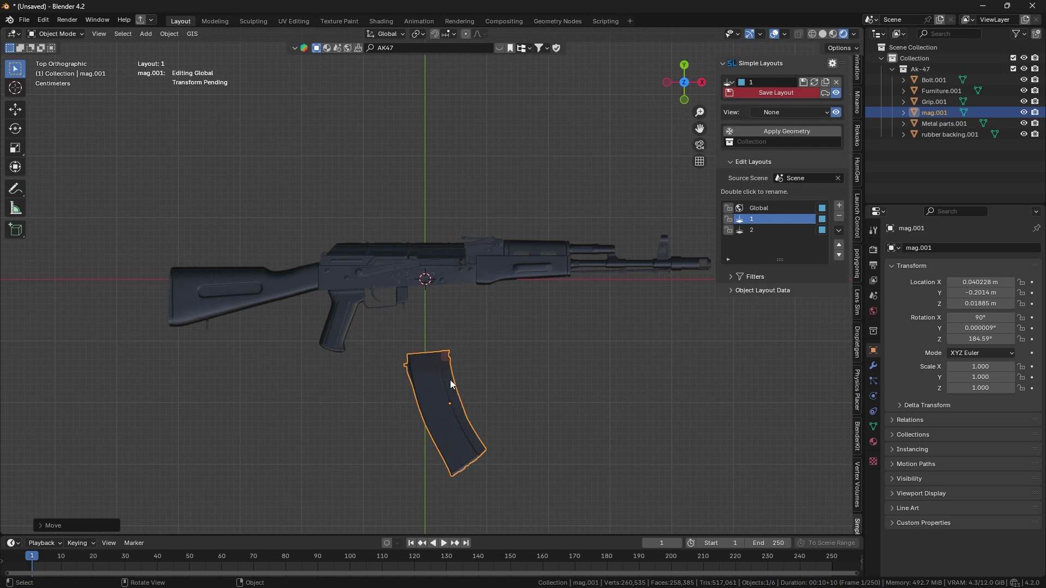
{"action": "left_click", "coordinate": [430, 271]}
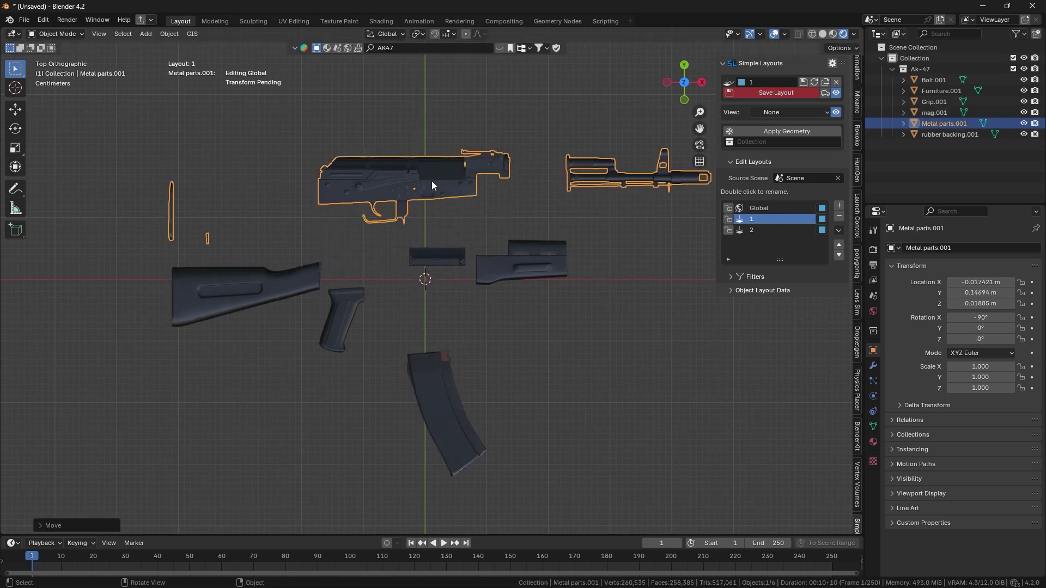
{"action": "left_click", "coordinate": [488, 270]}
{"action": "left_click", "coordinate": [342, 322]}
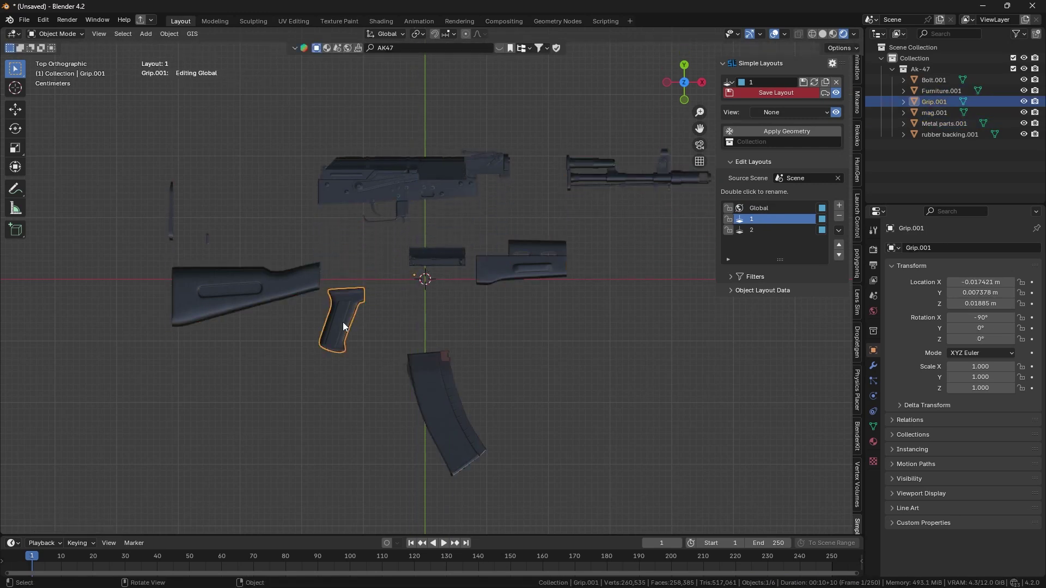
{"action": "key", "text": "g"}
{"action": "key", "text": "y"}
{"action": "left_click", "coordinate": [350, 409]}
- Slide the bolt right along X, save layout 1, and compare it against the Global layout
{"action": "left_click", "coordinate": [451, 257]}
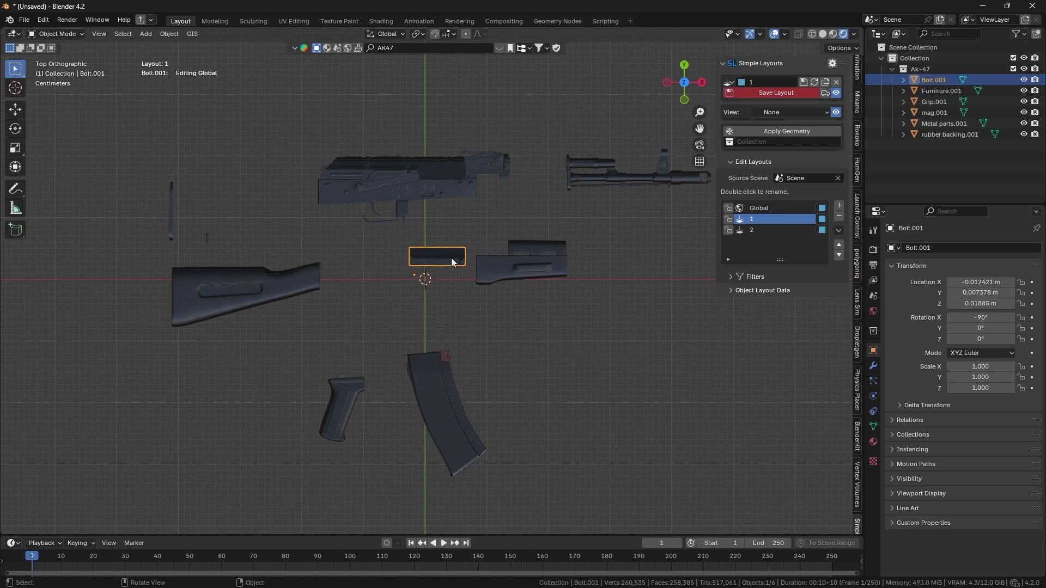
{"action": "key", "text": "g"}
{"action": "key", "text": "x"}
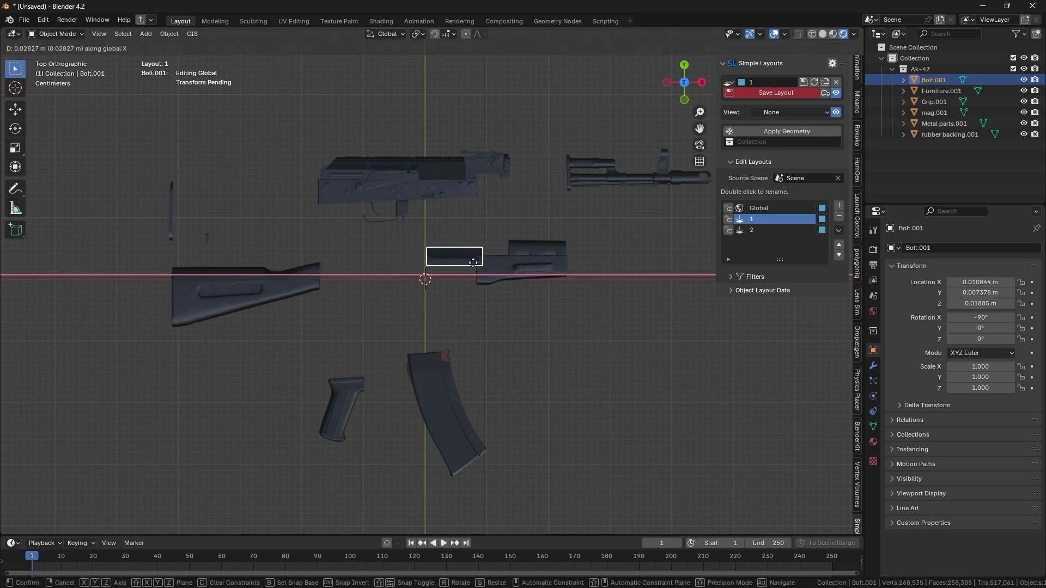
{"action": "left_click", "coordinate": [676, 299]}
{"action": "left_click", "coordinate": [658, 324]}
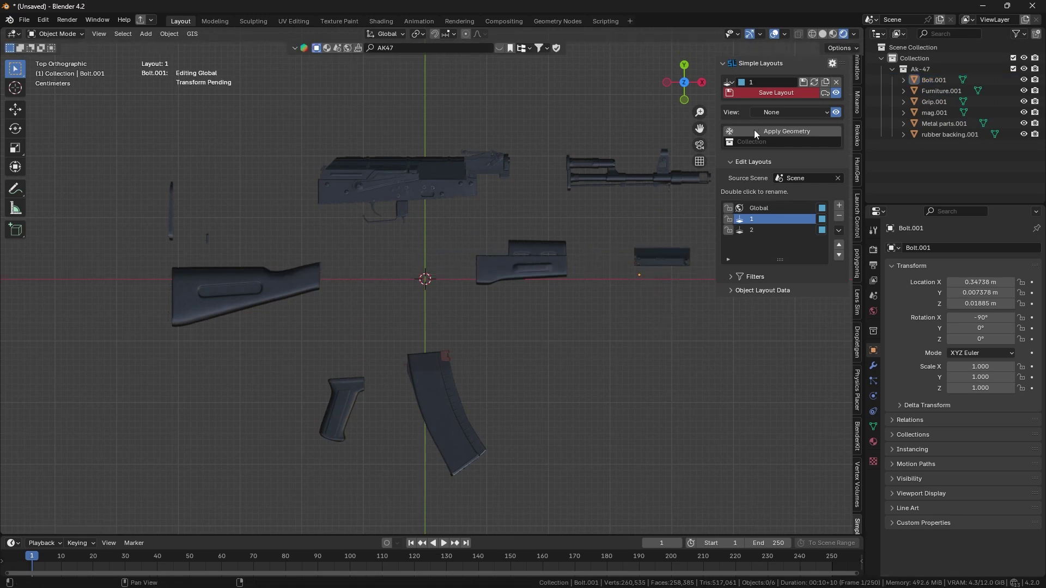
{"action": "left_click", "coordinate": [767, 94]}
{"action": "left_click", "coordinate": [760, 208]}
{"action": "left_click", "coordinate": [765, 218]}
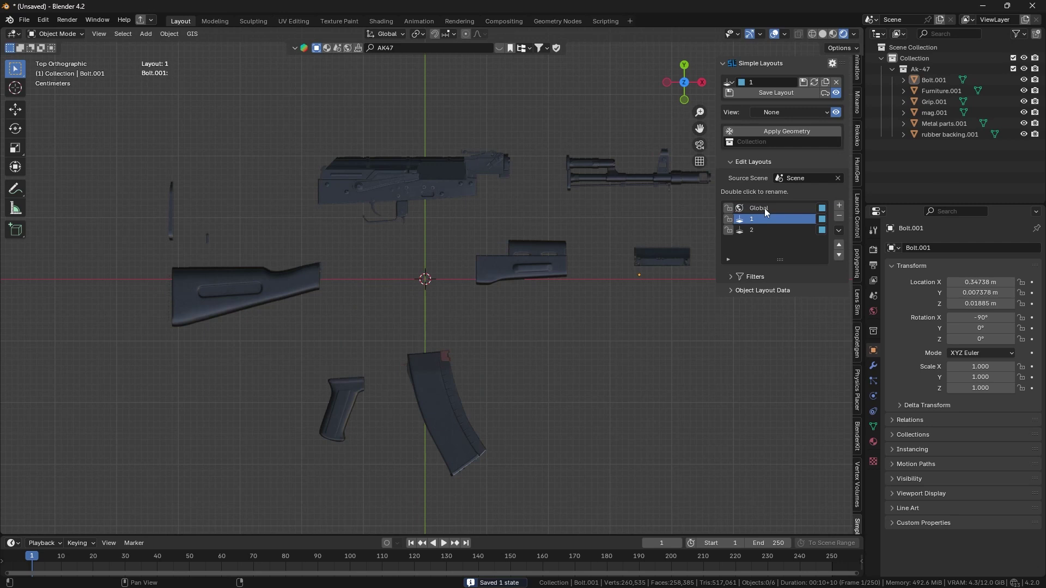
- Give layout 1 a top view with the stock and handguard hidden, save it, then show layout 2
{"action": "left_click", "coordinate": [182, 303]}
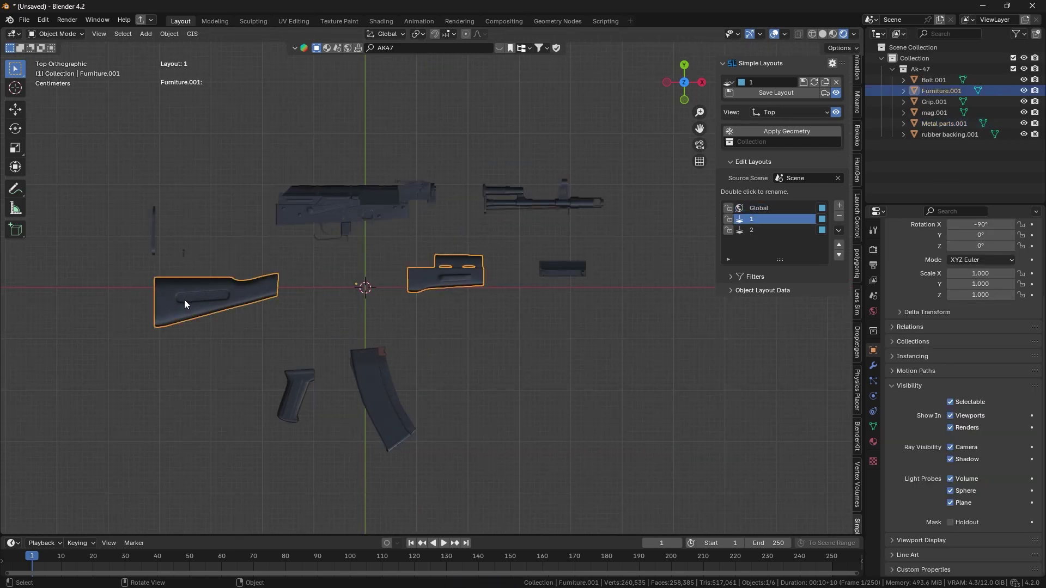
{"action": "left_click", "coordinate": [951, 415]}
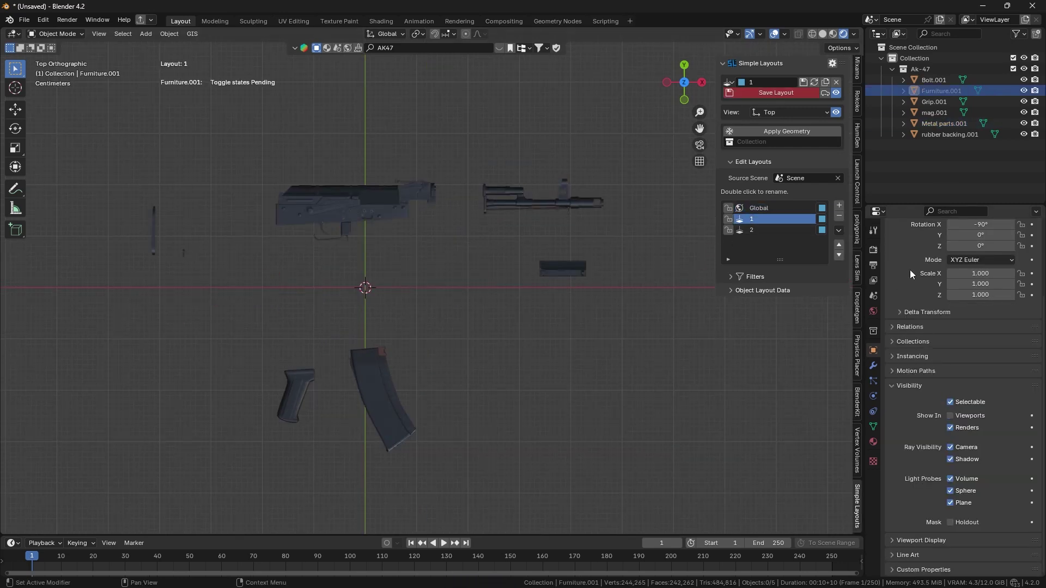
{"action": "left_click", "coordinate": [787, 94]}
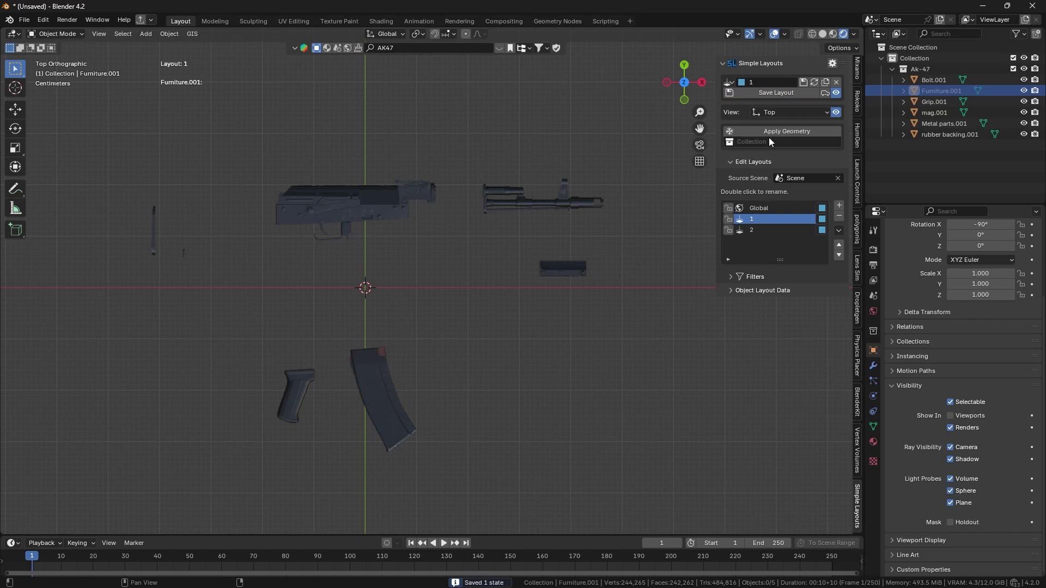
{"action": "left_click", "coordinate": [768, 93]}
{"action": "left_click", "coordinate": [774, 229]}
{"action": "left_click", "coordinate": [766, 218]}
{"action": "left_click", "coordinate": [769, 230]}
{"action": "left_click", "coordinate": [763, 219]}
{"action": "left_click", "coordinate": [766, 230]}
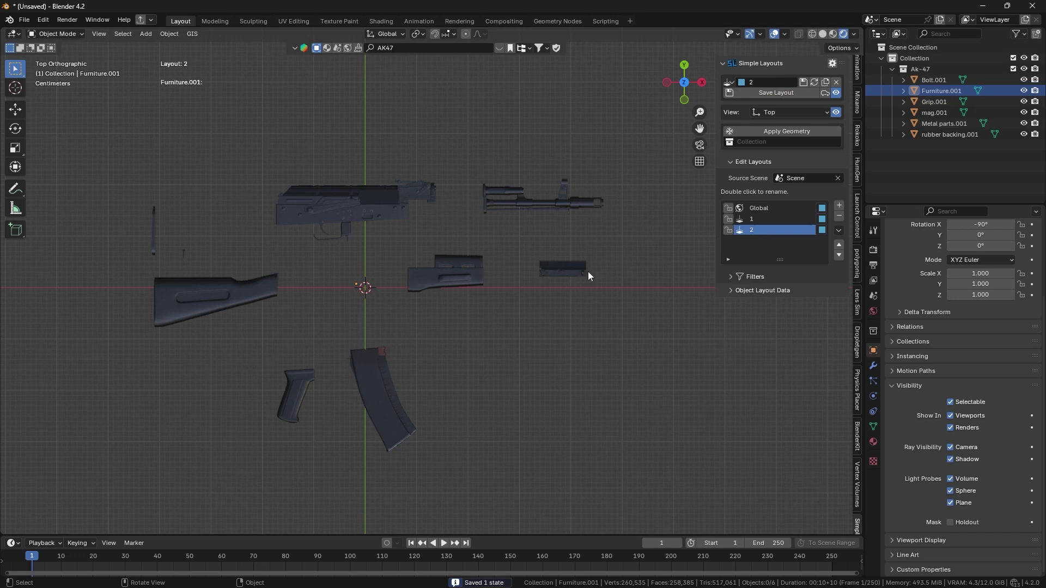
- Rotate the bolt about 86° upright, save it to layout 2, and compare with layout 1
{"action": "left_click", "coordinate": [573, 271]}
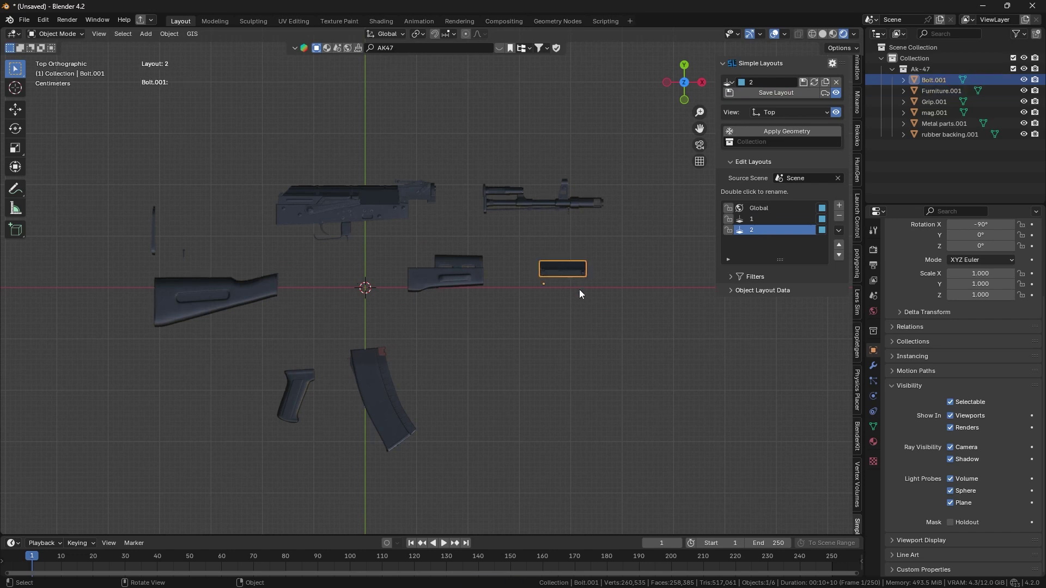
{"action": "key", "text": "r"}
{"action": "left_click", "coordinate": [538, 352]}
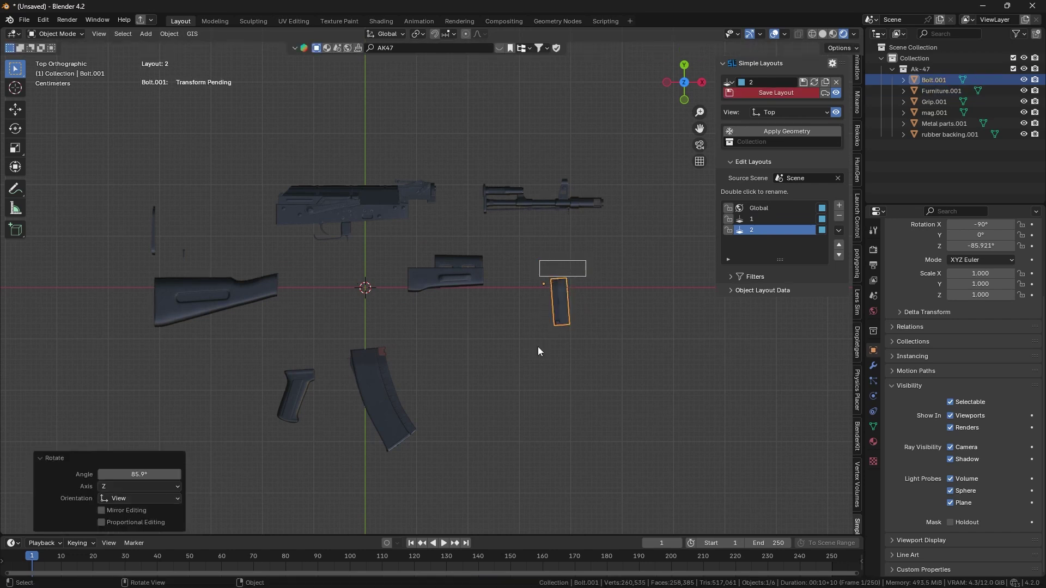
{"action": "left_click", "coordinate": [767, 96]}
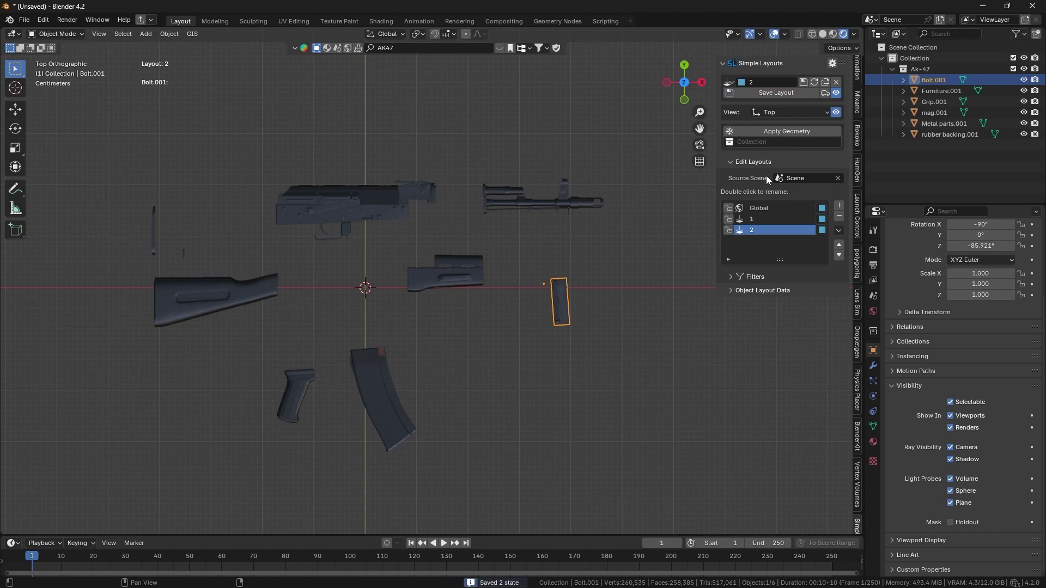
{"action": "left_click", "coordinate": [762, 219]}
{"action": "left_click", "coordinate": [763, 230]}
- Switch to the Spindle_front view from the layouts pie, then apply the Print layout
{"action": "left_click", "coordinate": [589, 380]}
{"action": "middle_click_drag", "start_coordinate": [589, 381], "coordinate": [469, 344]}
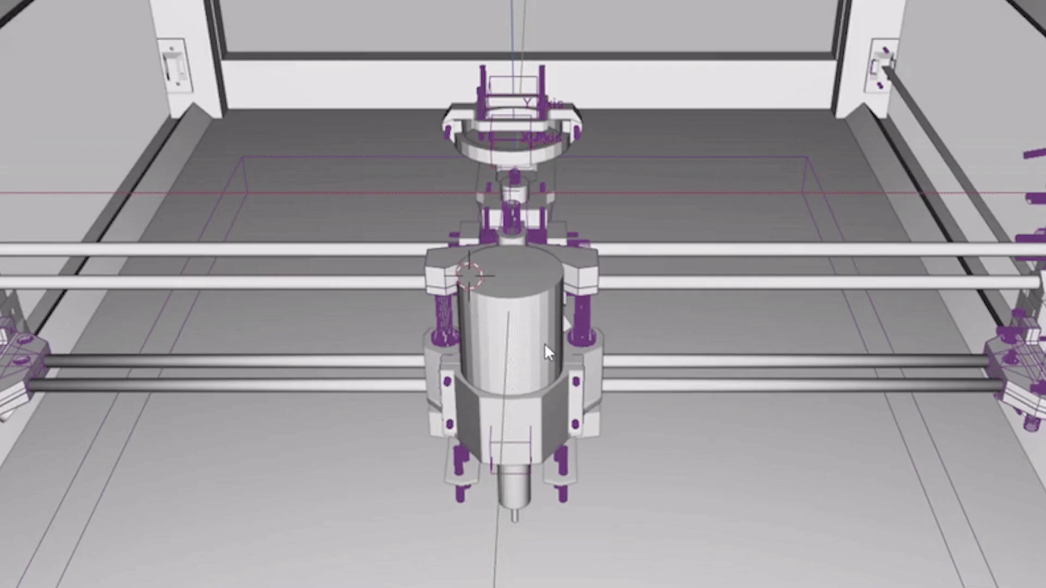
{"action": "key", "text": "shift+q"}
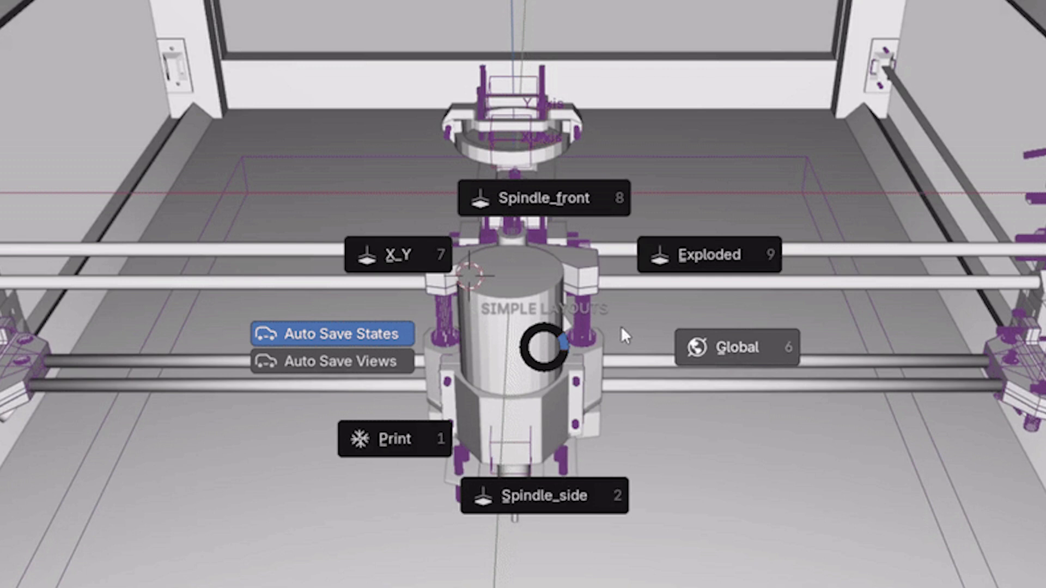
{"action": "left_click", "coordinate": [504, 207]}
{"action": "key", "text": "shift+q"}
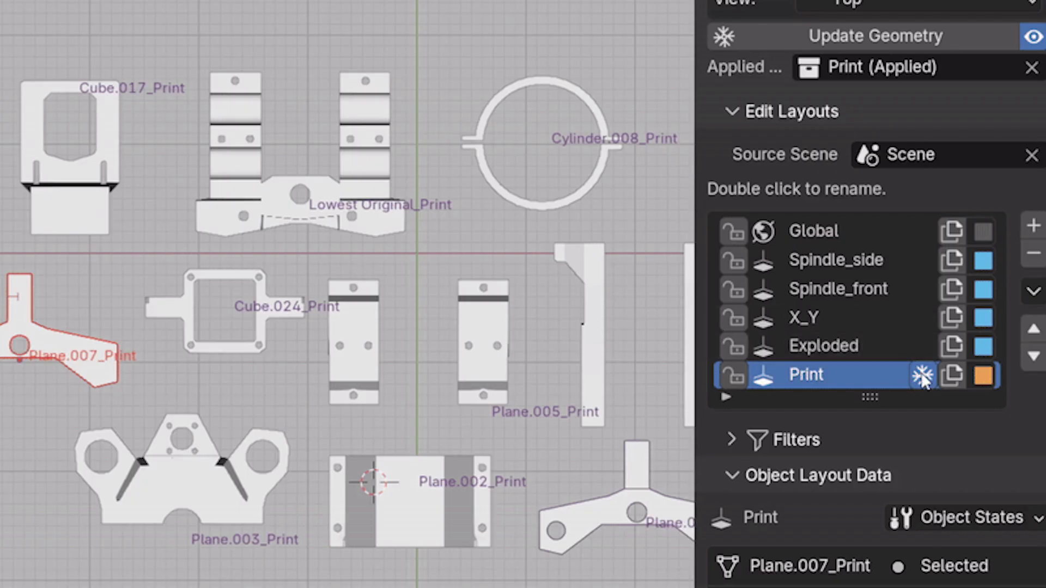
{"action": "left_click", "coordinate": [922, 376]}
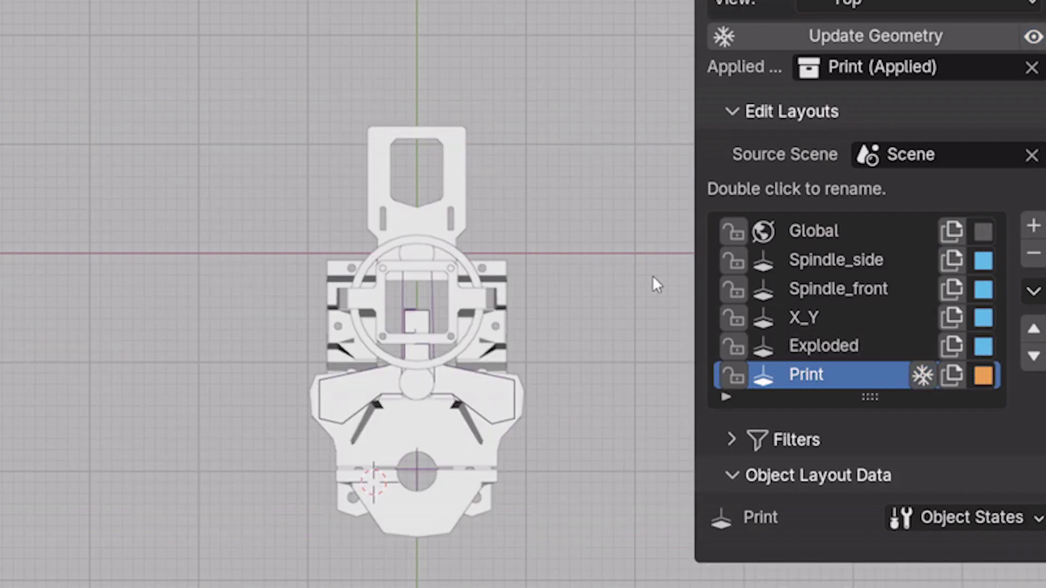
- Edit the top plate Cube.017's mesh and push the change to the layouts with Update Geometry
{"action": "left_click", "coordinate": [448, 201]}
{"action": "key", "text": "Tab"}
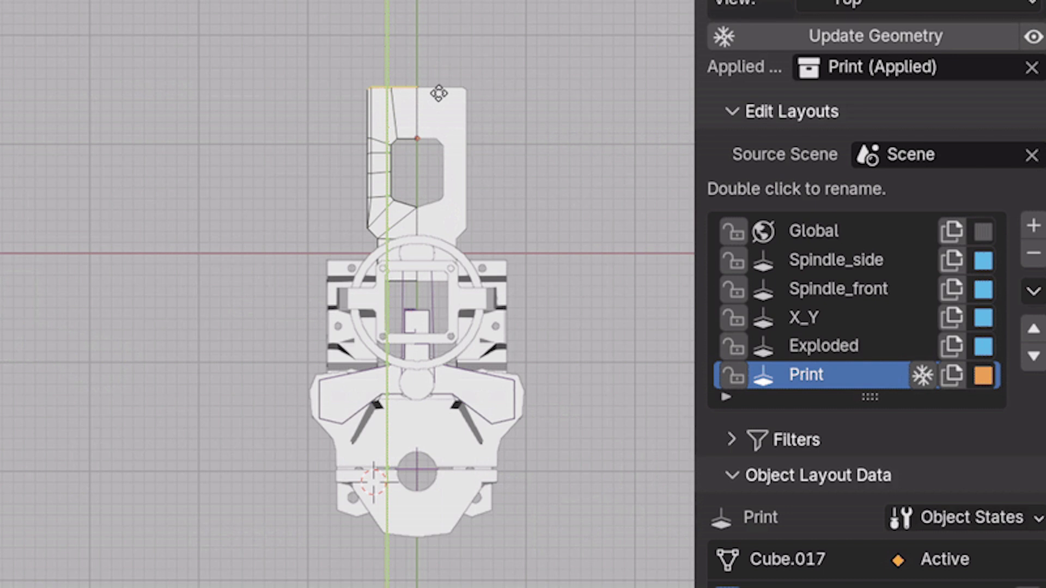
{"action": "key", "text": "Tab"}
{"action": "left_click", "coordinate": [848, 42]}
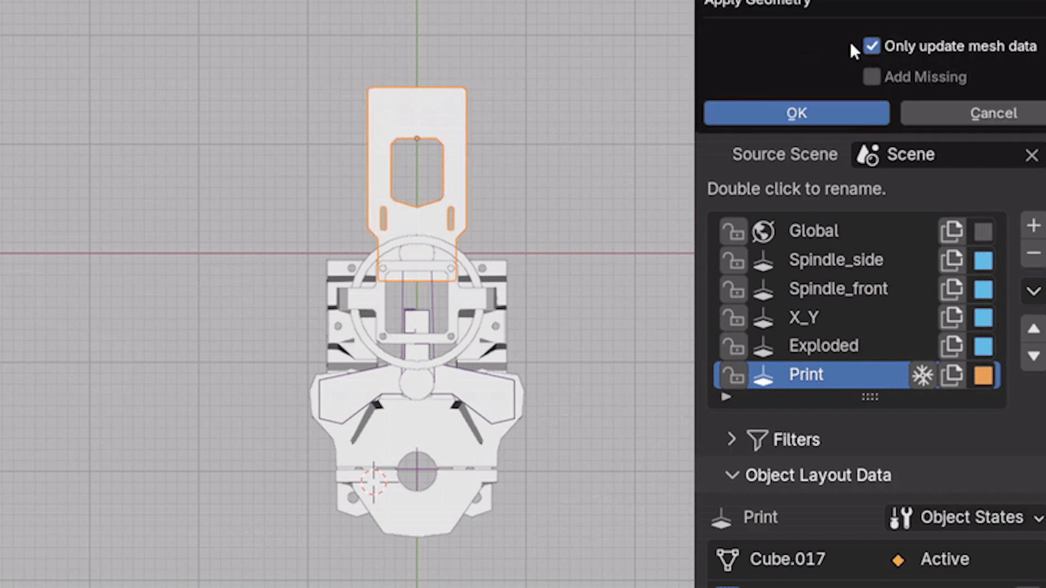
{"action": "left_click", "coordinate": [835, 109]}
- Switch the N Panel Sub Tabs setting from Built In to For Test
{"action": "left_click", "coordinate": [57, 66]}
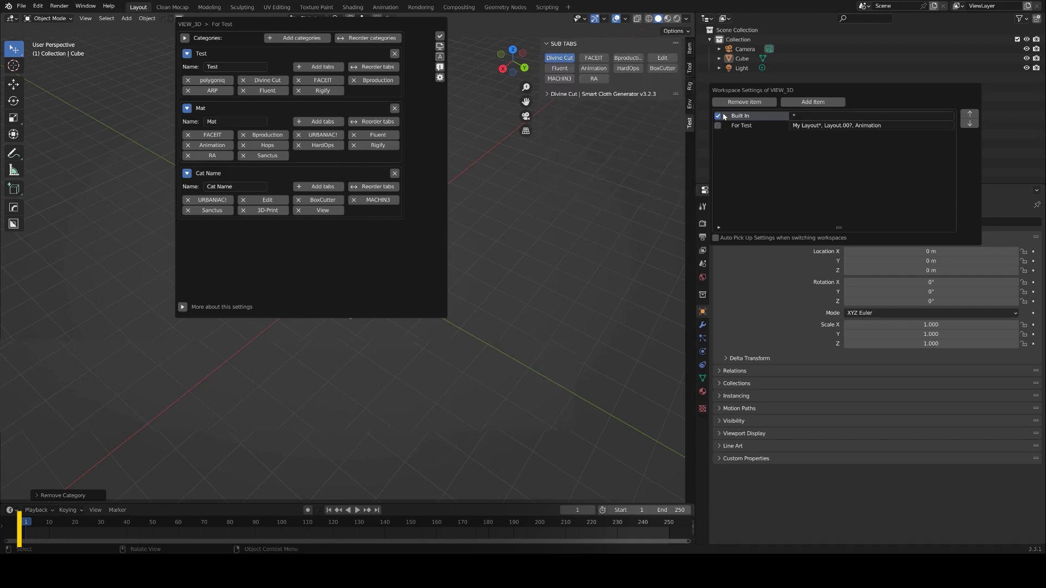
{"action": "left_click", "coordinate": [718, 126]}
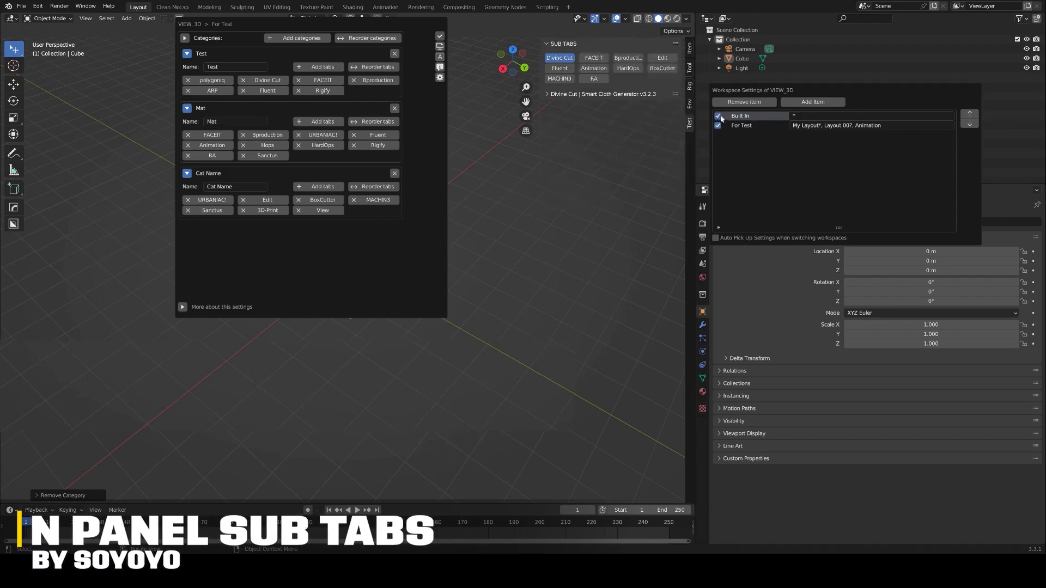
{"action": "left_click", "coordinate": [717, 125]}
{"action": "left_click", "coordinate": [740, 127]}
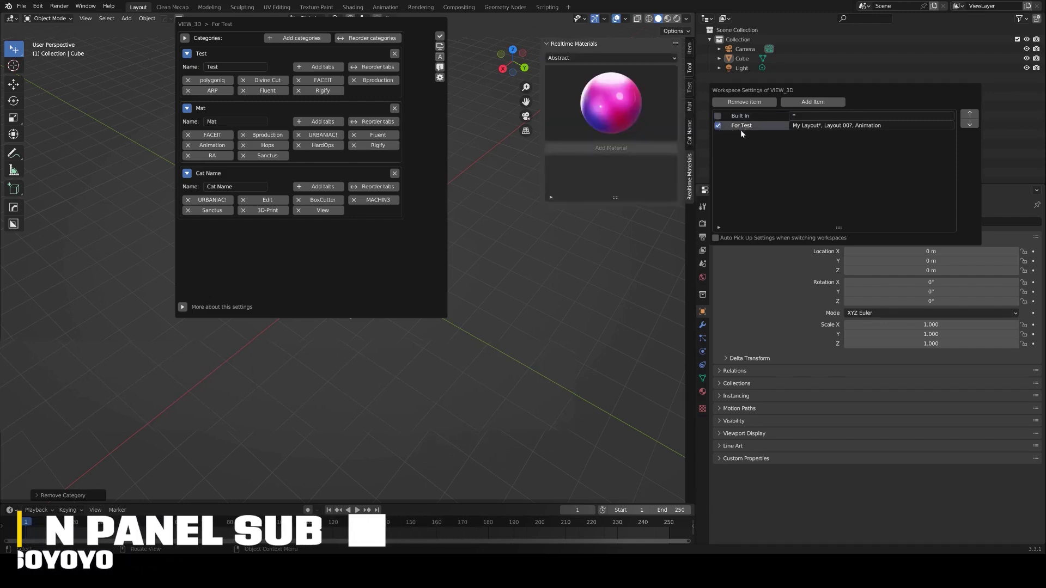
{"action": "left_click", "coordinate": [718, 116]}
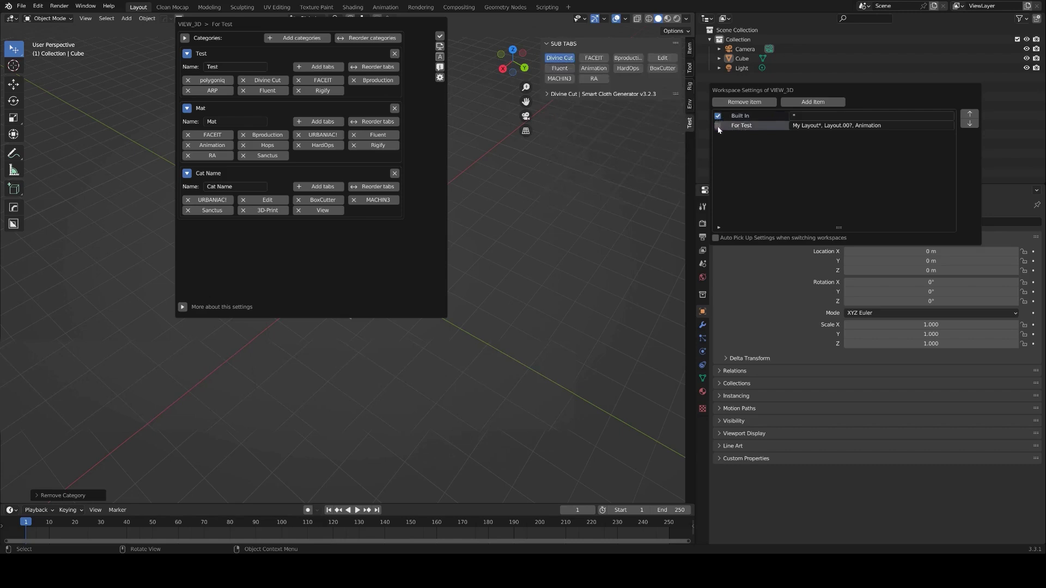
{"action": "left_click", "coordinate": [718, 126]}
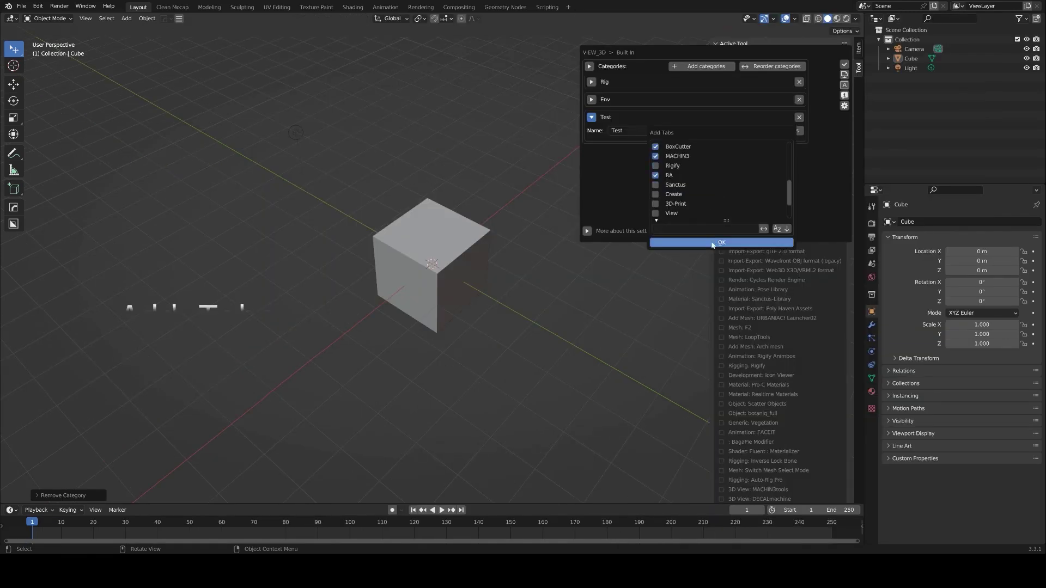
- Confirm the tabs added to the Test and Mat categories and apply them to the sidebar
{"action": "left_click", "coordinate": [712, 244]}
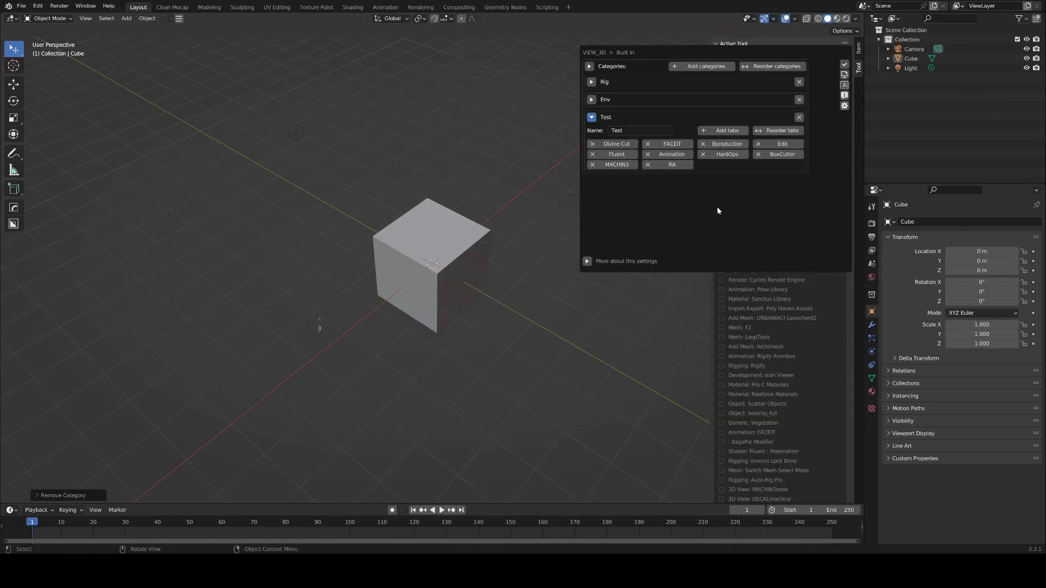
{"action": "left_click", "coordinate": [845, 66]}
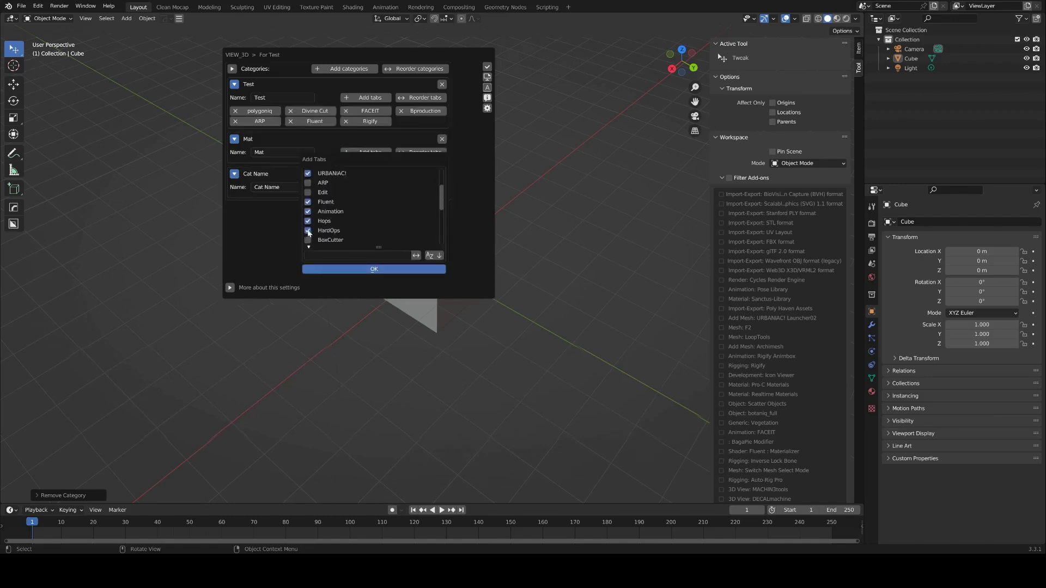
{"action": "left_click", "coordinate": [387, 271]}
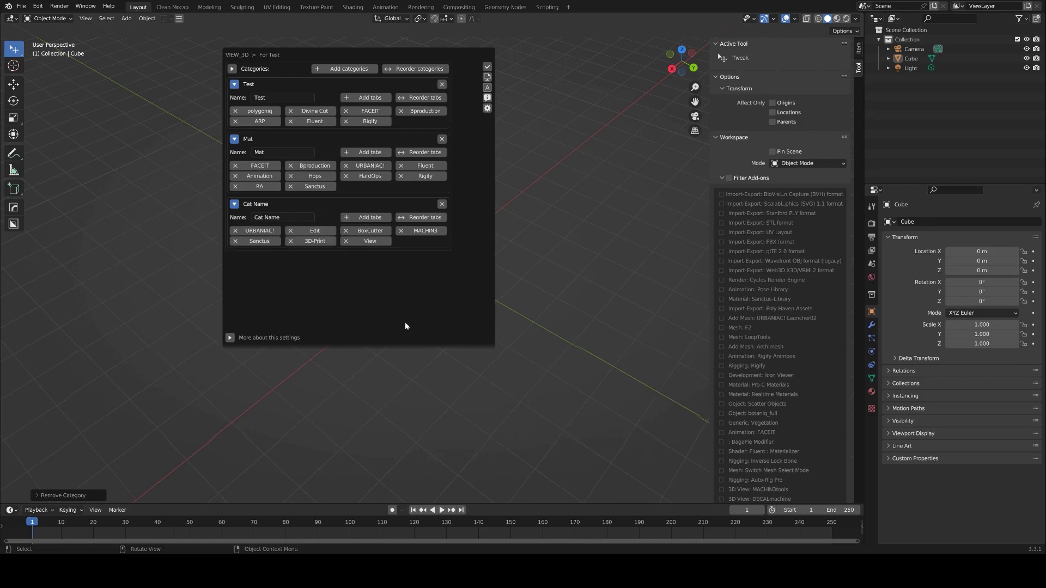
- Reopen the sub-tab settings, review the Exception Tabs window, and apply the settings
{"action": "left_click", "coordinate": [488, 68]}
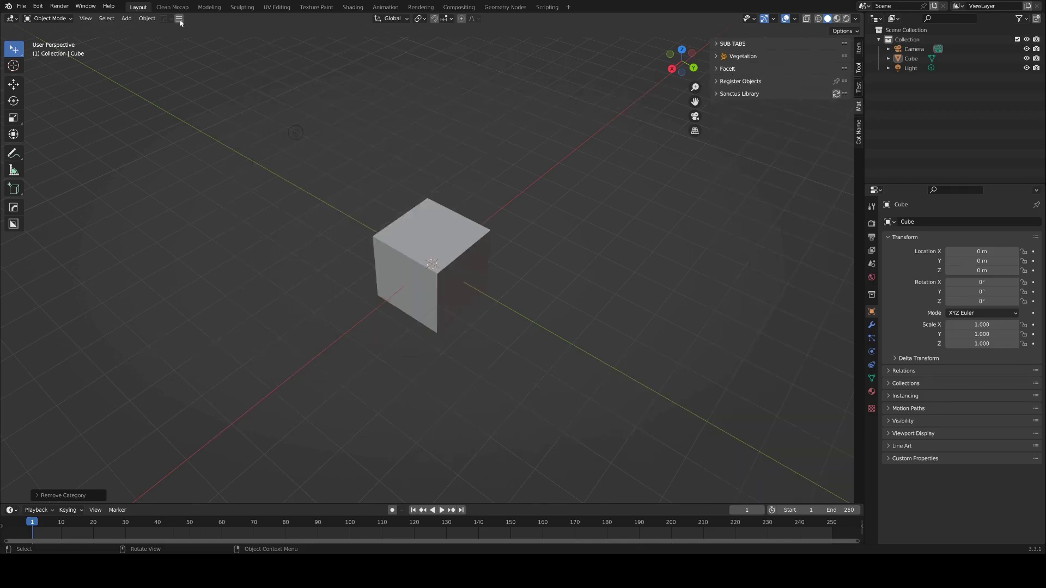
{"action": "left_click", "coordinate": [180, 20]}
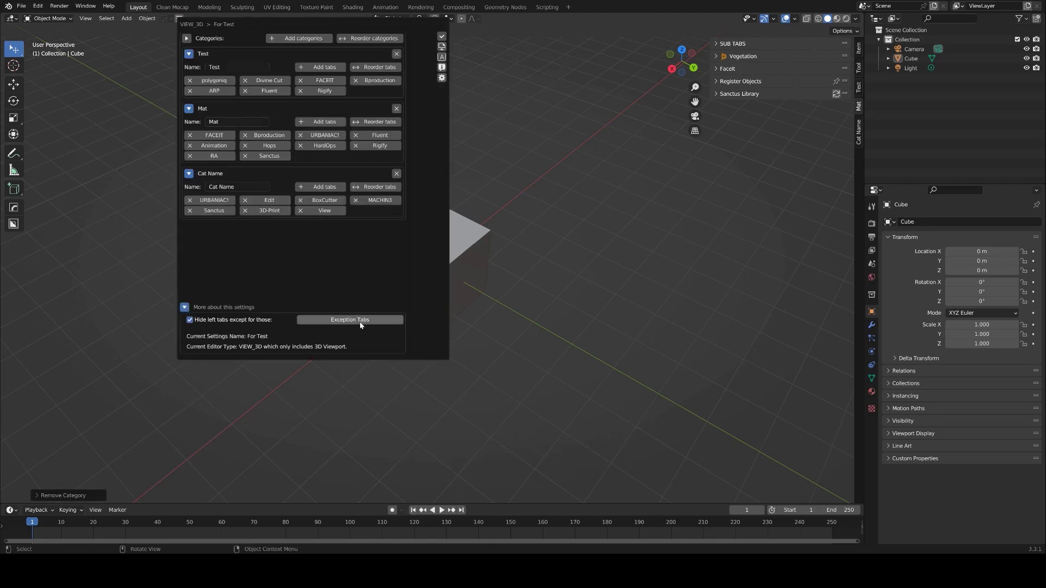
{"action": "left_click", "coordinate": [360, 321]}
{"action": "left_click_drag", "start_coordinate": [445, 329], "coordinate": [492, 220]}
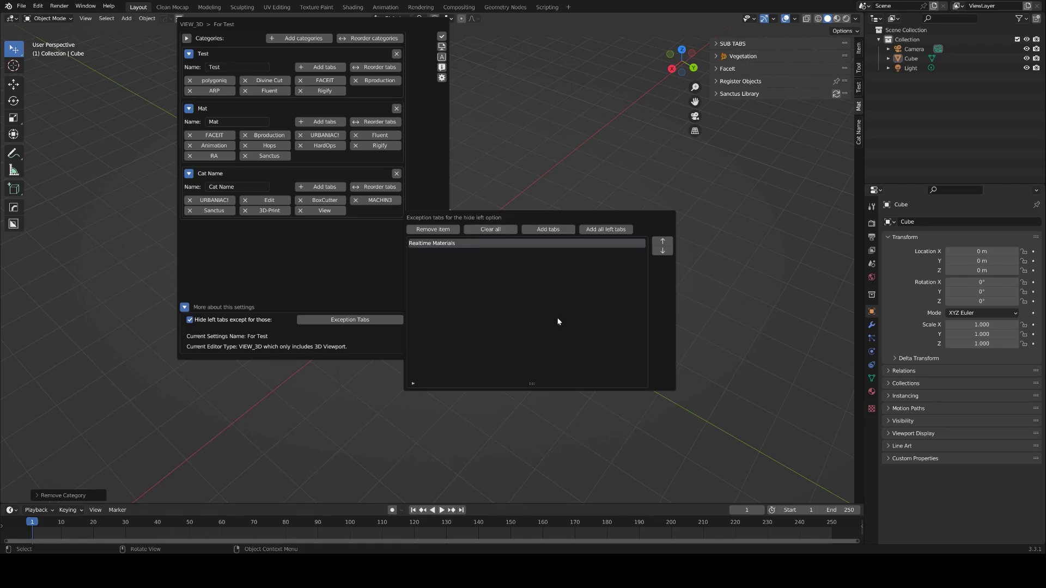
{"action": "left_click", "coordinate": [442, 36]}
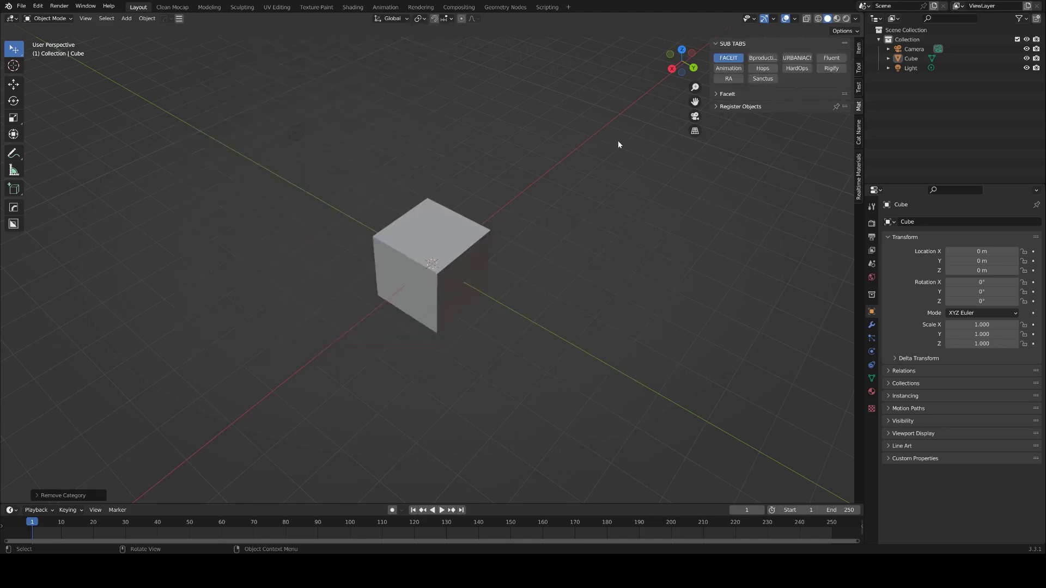
- Browse Test's Divine Cut, Bproduction and Fluent sub tabs, then Mat's Bproduction and Animation
{"action": "left_click", "coordinate": [773, 71]}
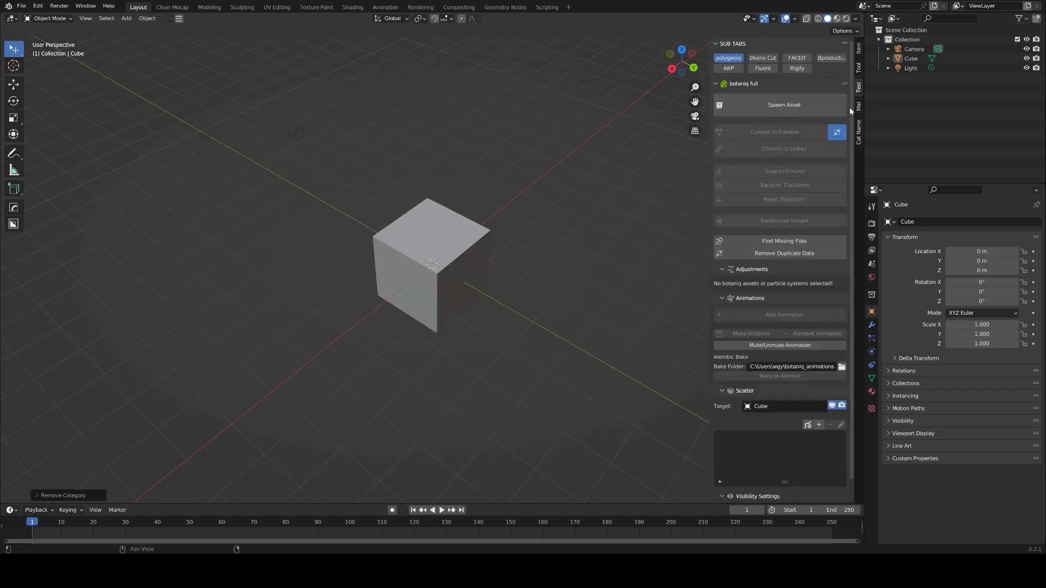
{"action": "left_click", "coordinate": [768, 59]}
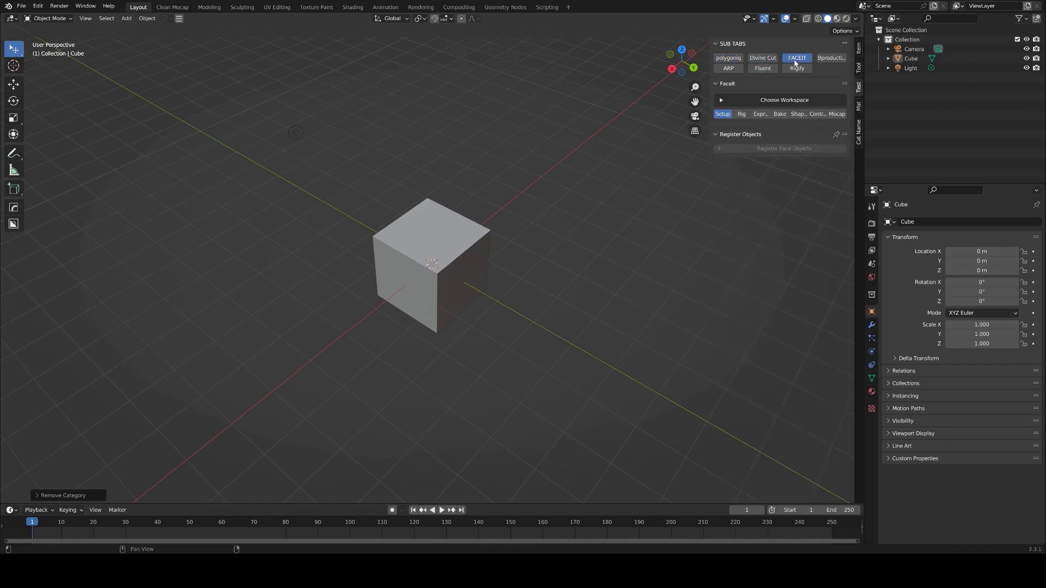
{"action": "left_click", "coordinate": [826, 58]}
{"action": "left_click", "coordinate": [762, 68]}
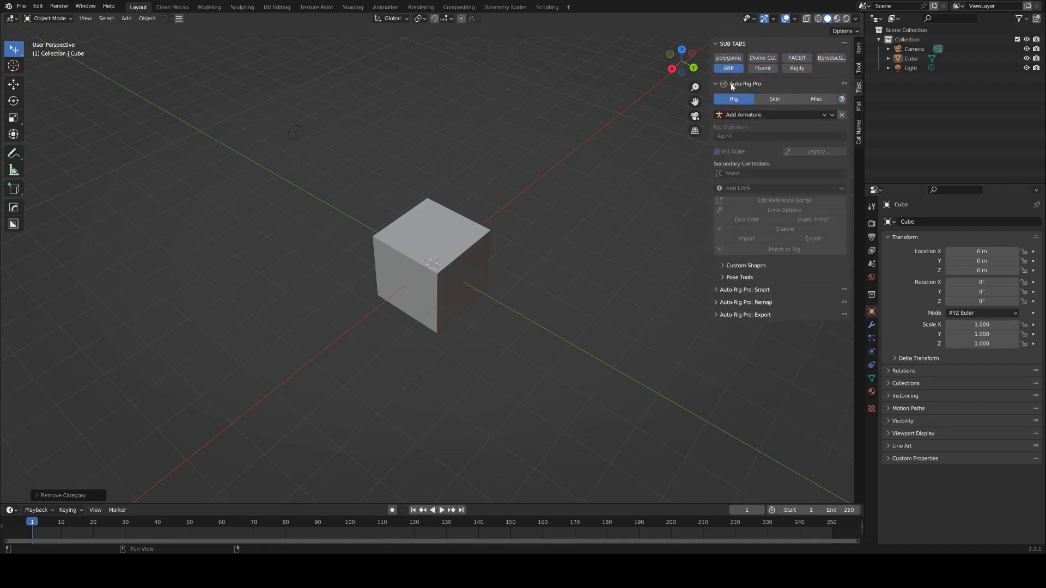
{"action": "left_click", "coordinate": [785, 48]}
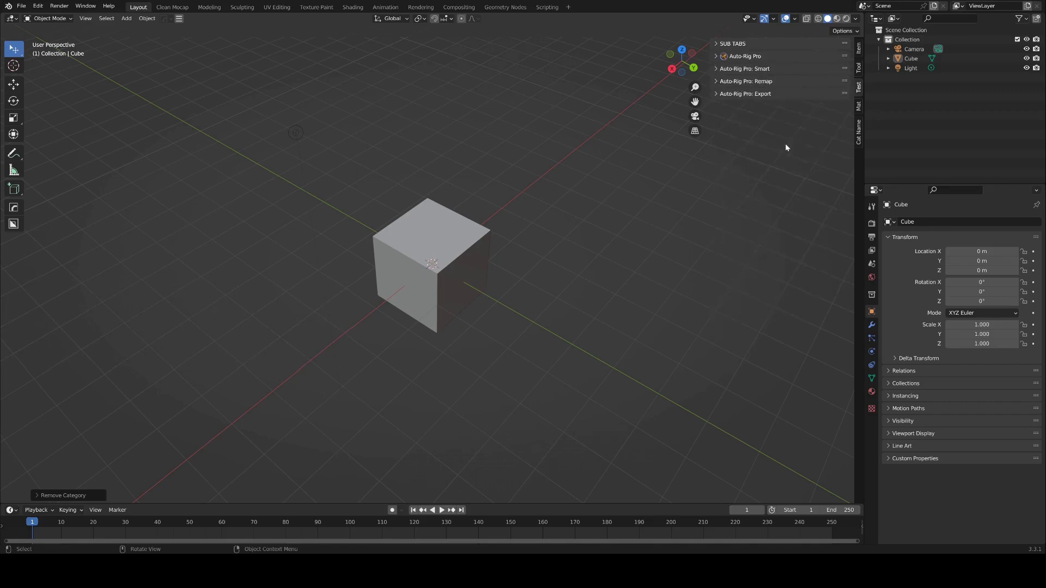
{"action": "left_click", "coordinate": [859, 107]}
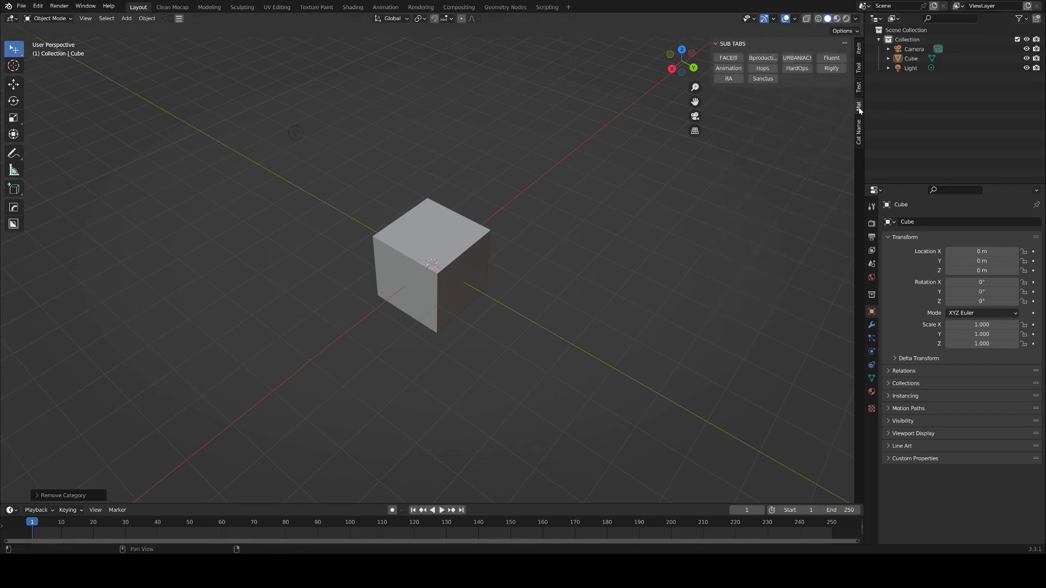
{"action": "left_click", "coordinate": [766, 59]}
{"action": "left_click", "coordinate": [730, 69]}
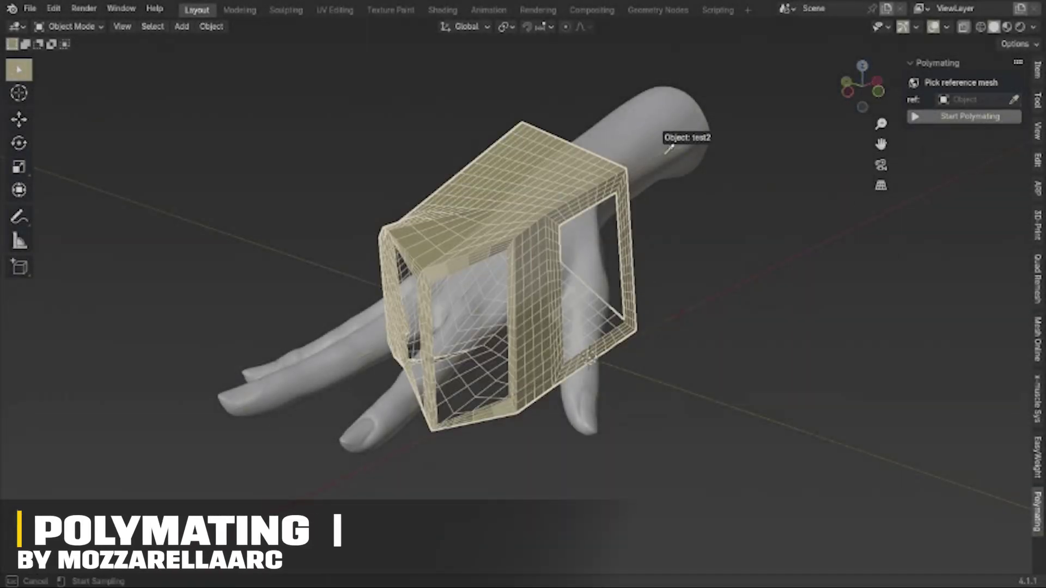
- Switch to Sculpt Mode for Polymating and orbit around the hand to watch the cage conform
{"action": "left_click", "coordinate": [692, 301]}
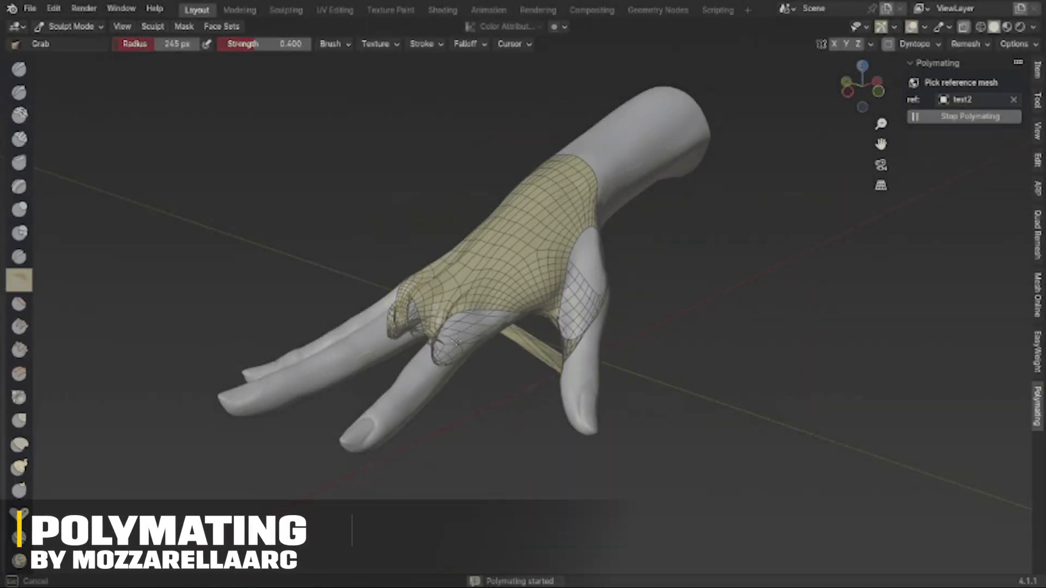
{"action": "middle_click_drag", "start_coordinate": [523, 294], "coordinate": [632, 294]}
{"action": "mouse_move", "coordinate": [548, 269]}
{"action": "middle_mouse_down"}
{"action": "mouse_move", "coordinate": [539, 261]}
{"action": "mouse_move", "coordinate": [642, 168]}
{"action": "mouse_move", "coordinate": [403, 204]}
{"action": "mouse_move", "coordinate": [533, 210]}
{"action": "mouse_move", "coordinate": [507, 240]}
{"action": "mouse_move", "coordinate": [535, 346]}
{"action": "mouse_move", "coordinate": [435, 272]}
{"action": "mouse_move", "coordinate": [619, 303]}
{"action": "mouse_move", "coordinate": [414, 305]}
{"action": "middle_mouse_up"}
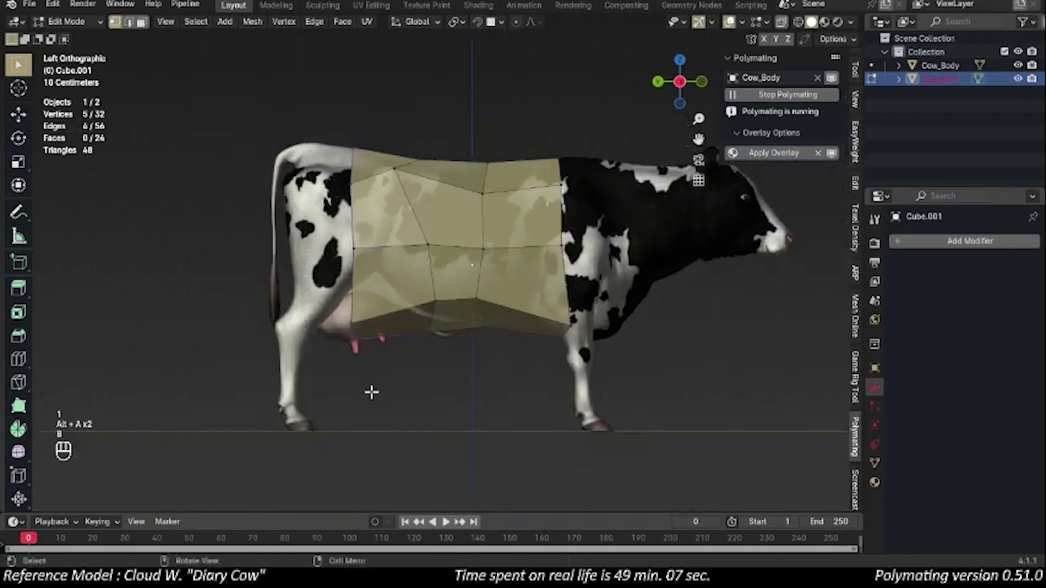
- Confirm the cage vertex move, then add and slide new edge loops on the neck cage
{"action": "left_click", "coordinate": [437, 401]}
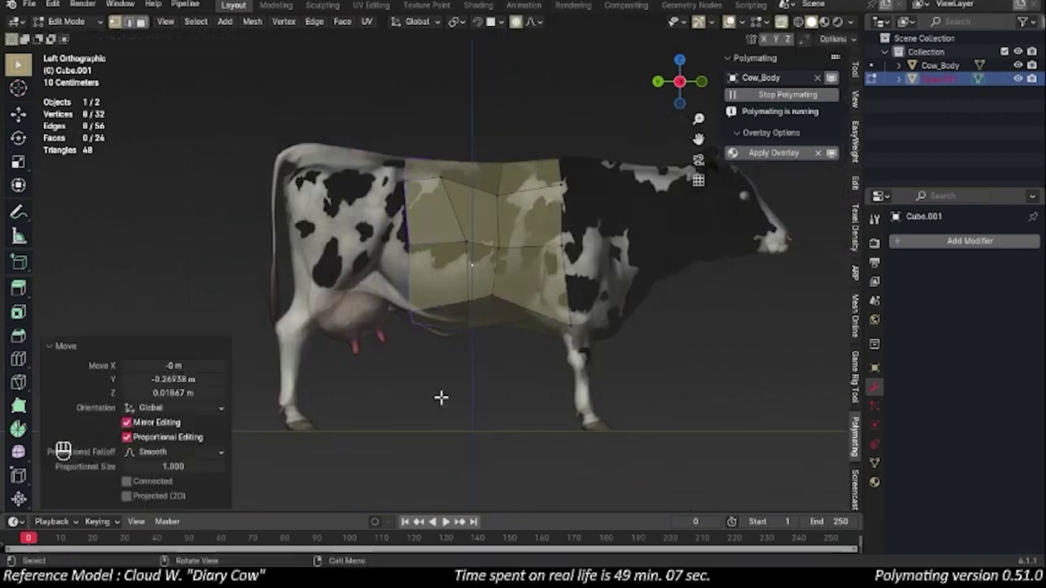
{"action": "key", "text": "Tab"}
{"action": "key", "text": "Tab"}
{"action": "key", "text": "Tab"}
{"action": "middle_click_drag", "start_coordinate": [441, 394], "coordinate": [571, 328]}
{"action": "key", "text": "ctrl+r"}
{"action": "scroll", "coordinate": [580, 349], "scroll_direction": "up", "scroll_amount": 2}
{"action": "left_click", "coordinate": [580, 349]}
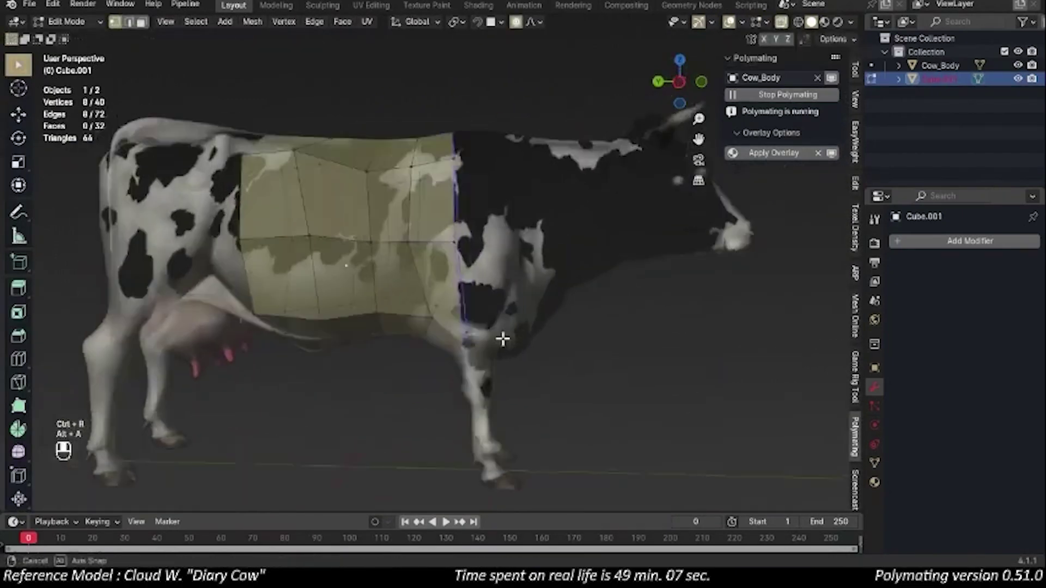
{"action": "middle_click_drag", "start_coordinate": [502, 339], "coordinate": [401, 217]}
{"action": "key", "text": "ctrl+r"}
{"action": "left_click", "coordinate": [341, 295]}
{"action": "key", "text": "g"}
{"action": "key", "text": "g"}
{"action": "left_click", "coordinate": [529, 287]}
{"action": "mouse_move", "coordinate": [529, 287]}
{"action": "middle_mouse_down"}
{"action": "mouse_move", "coordinate": [502, 234]}
{"action": "mouse_move", "coordinate": [392, 278]}
{"action": "mouse_move", "coordinate": [558, 292]}
{"action": "mouse_move", "coordinate": [410, 173]}
{"action": "mouse_move", "coordinate": [469, 229]}
{"action": "mouse_move", "coordinate": [551, 271]}
{"action": "mouse_move", "coordinate": [381, 227]}
{"action": "mouse_move", "coordinate": [374, 392]}
{"action": "mouse_move", "coordinate": [495, 294]}
{"action": "middle_mouse_up"}
- Extrude new geometry from the cage and delete the unwanted cage parts
{"action": "key", "text": "ctrl+Tab"}
{"action": "key", "text": "Tab"}
{"action": "key", "text": "e"}
{"action": "key", "text": "ctrl+Tab"}
{"action": "key", "text": "Tab"}
{"action": "key", "text": "x"}
{"action": "left_click", "coordinate": [661, 287]}
{"action": "middle_click_drag", "start_coordinate": [662, 287], "coordinate": [575, 282]}
{"action": "scroll", "coordinate": [575, 283], "scroll_direction": "up", "scroll_amount": 3}
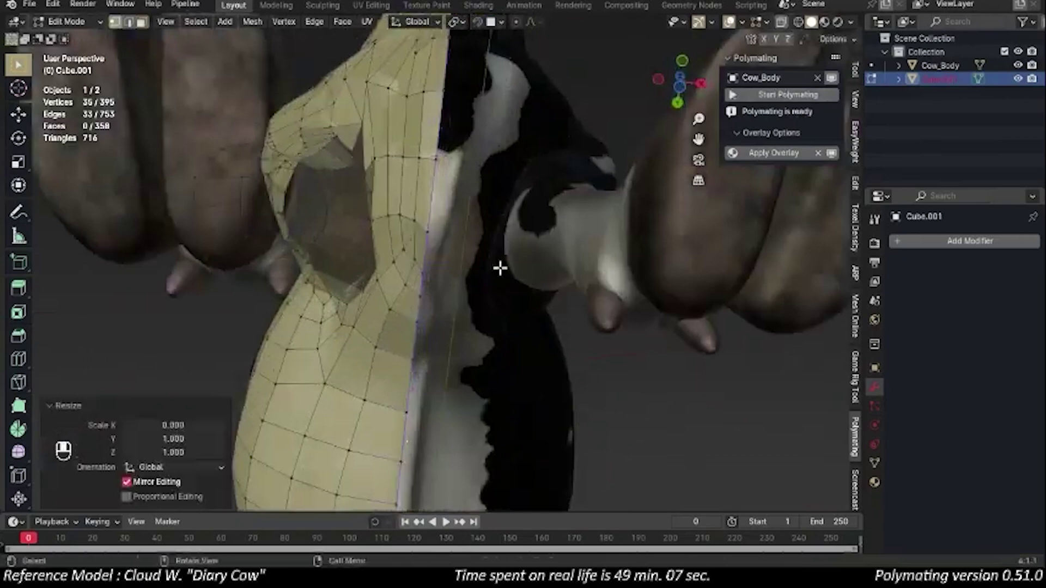
- Adjust auto-masking, symmetrize the whole cage and dissolve unneeded neck vertices
{"action": "key", "text": "Tab"}
{"action": "left_click", "coordinate": [381, 22]}
{"action": "mouse_move", "coordinate": [429, 93]}
{"action": "middle_mouse_down"}
{"action": "mouse_move", "coordinate": [545, 218]}
{"action": "mouse_move", "coordinate": [471, 205]}
{"action": "mouse_move", "coordinate": [450, 341]}
{"action": "mouse_move", "coordinate": [401, 224]}
{"action": "mouse_move", "coordinate": [299, 264]}
{"action": "middle_mouse_up"}
{"action": "key", "text": "Tab"}
{"action": "key", "text": "a"}
{"action": "middle_click_drag", "start_coordinate": [458, 470], "coordinate": [409, 339]}
{"action": "left_click", "coordinate": [507, 354], "text": "shift"}
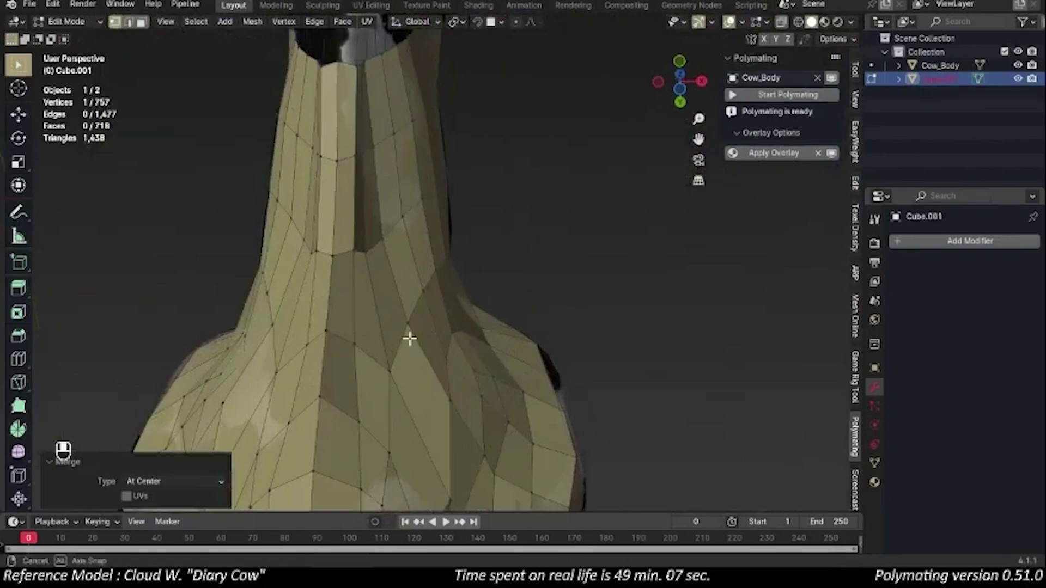
- Start a new retopology mesh on the head and inset a patch of cheek faces
{"action": "middle_click_drag", "start_coordinate": [357, 381], "coordinate": [382, 327]}
{"action": "key", "text": "Tab"}
{"action": "key", "text": "Tab"}
{"action": "key", "text": "g"}
{"action": "left_click", "coordinate": [444, 222]}
{"action": "middle_click_drag", "start_coordinate": [444, 222], "coordinate": [469, 229]}
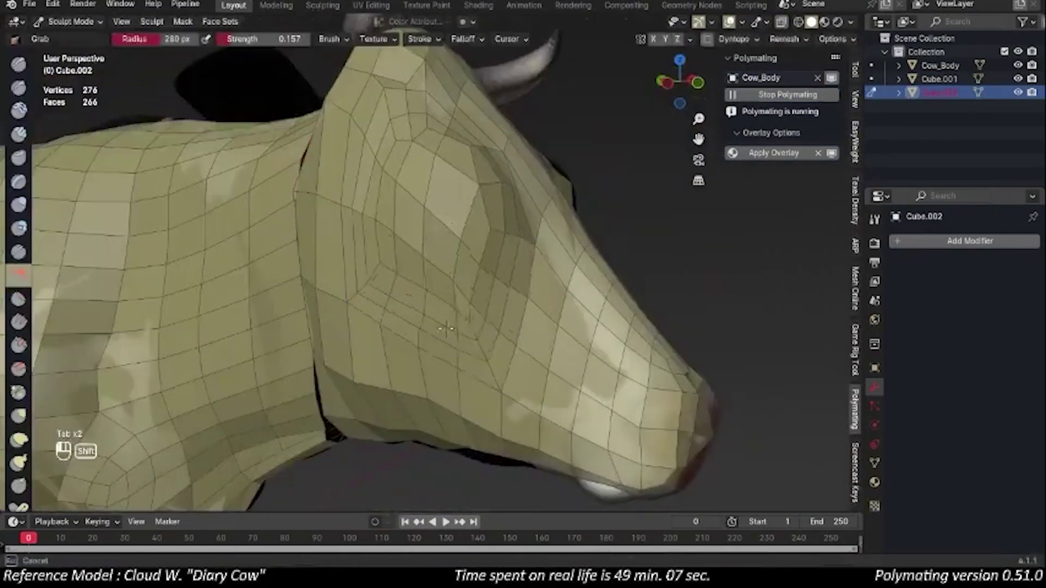
{"action": "key", "text": "i"}
{"action": "left_click", "coordinate": [483, 226]}
{"action": "mouse_move", "coordinate": [427, 311]}
{"action": "middle_mouse_down"}
{"action": "mouse_move", "coordinate": [420, 280]}
{"action": "mouse_move", "coordinate": [478, 163]}
{"action": "mouse_move", "coordinate": [523, 303]}
{"action": "mouse_move", "coordinate": [605, 343]}
{"action": "mouse_move", "coordinate": [408, 221]}
{"action": "middle_mouse_up"}
- Select the entire head mesh and symmetrize it across its centre
{"action": "key", "text": "Tab"}
{"action": "key", "text": "a"}
{"action": "left_click", "coordinate": [253, 22]}
{"action": "left_click", "coordinate": [274, 218]}
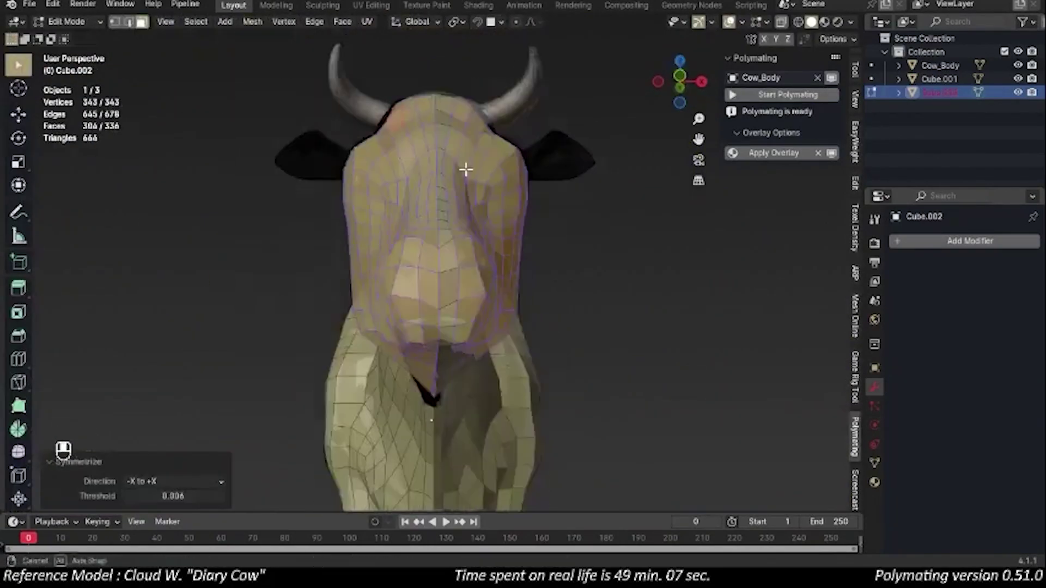
{"action": "scroll", "coordinate": [467, 168], "scroll_direction": "up", "scroll_amount": 5}
{"action": "mouse_move", "coordinate": [467, 169]}
{"action": "middle_mouse_down"}
{"action": "mouse_move", "coordinate": [498, 378]}
{"action": "mouse_move", "coordinate": [384, 283]}
{"action": "middle_mouse_up"}
- Reposition and extrude the horn base along the horn, then fill its open end
{"action": "key", "text": "ctrl+Tab"}
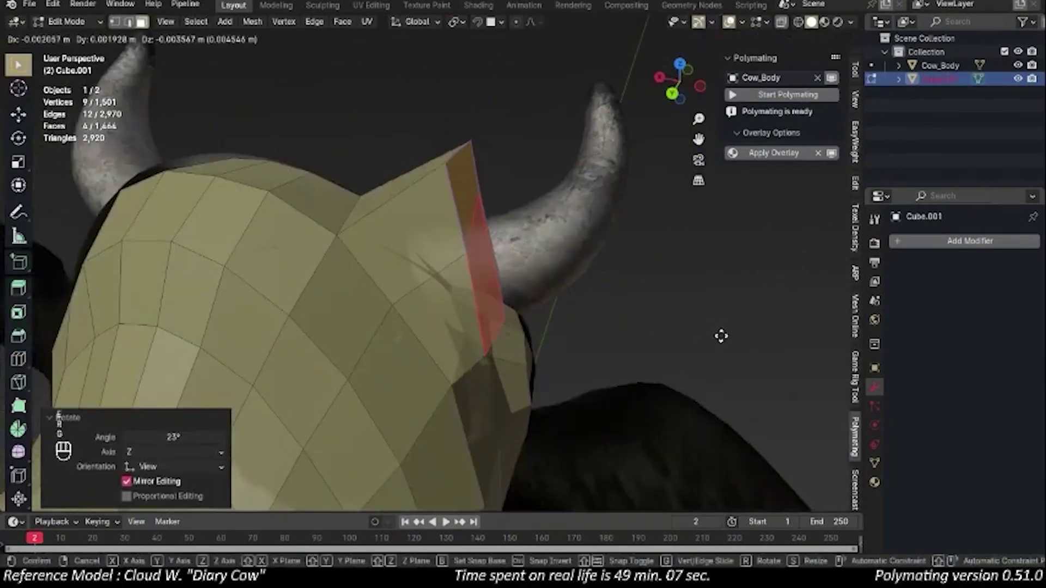
{"action": "middle_click_drag", "start_coordinate": [722, 334], "coordinate": [486, 194]}
{"action": "key", "text": "g"}
{"action": "left_click", "coordinate": [556, 269]}
{"action": "mouse_move", "coordinate": [555, 269]}
{"action": "middle_mouse_down"}
{"action": "mouse_move", "coordinate": [706, 205]}
{"action": "mouse_move", "coordinate": [579, 287]}
{"action": "middle_mouse_up"}
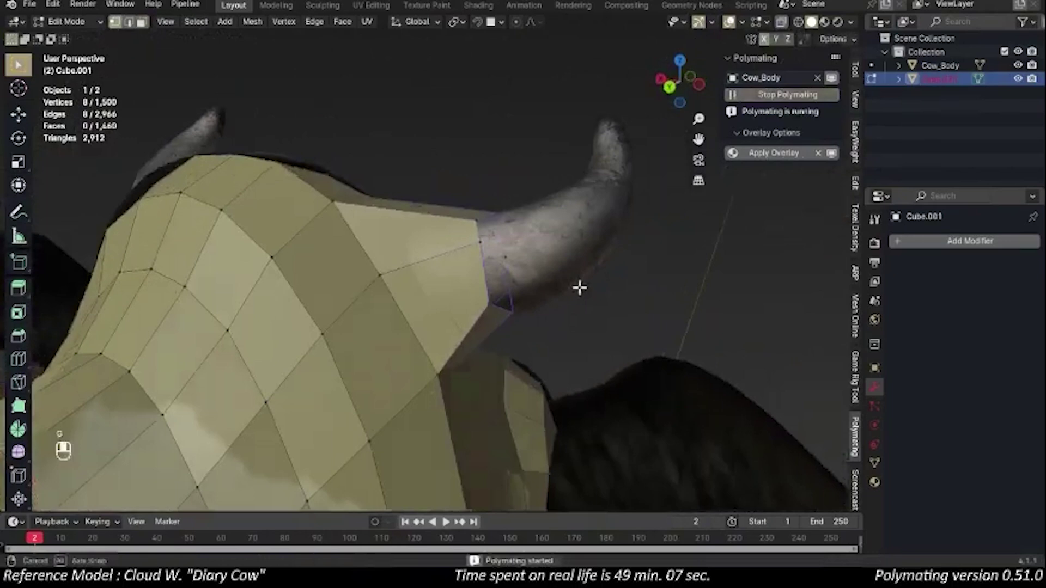
{"action": "key", "text": "e"}
{"action": "left_click", "coordinate": [663, 381]}
{"action": "key", "text": "g"}
{"action": "left_click", "coordinate": [574, 309]}
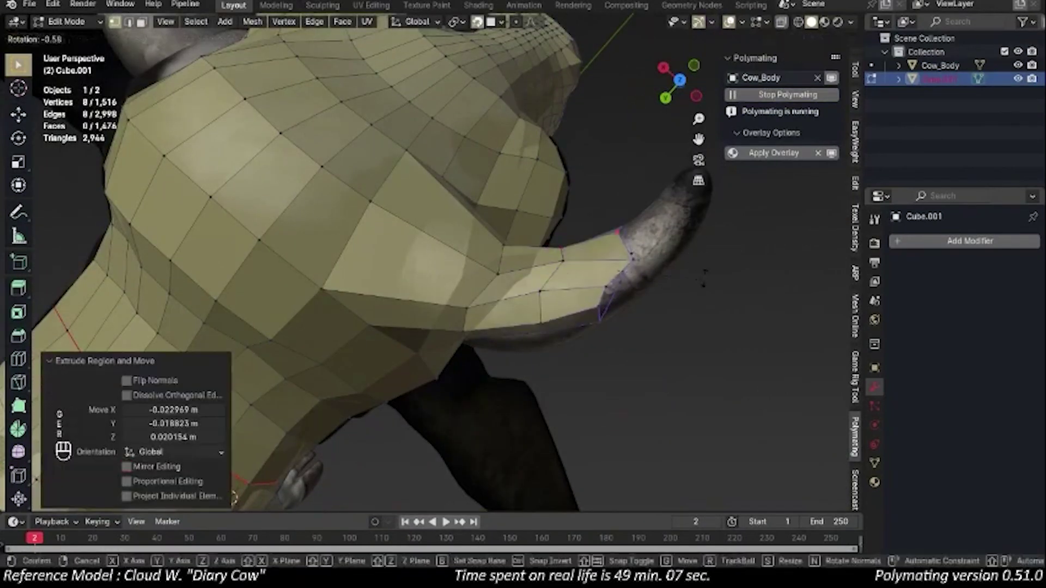
{"action": "key", "text": "g"}
{"action": "key", "text": "ctrl+z"}
{"action": "mouse_move", "coordinate": [678, 213]}
{"action": "middle_mouse_down"}
{"action": "mouse_move", "coordinate": [514, 150]}
{"action": "mouse_move", "coordinate": [666, 166]}
{"action": "mouse_move", "coordinate": [247, 463]}
{"action": "mouse_move", "coordinate": [561, 264]}
{"action": "mouse_move", "coordinate": [256, 185]}
{"action": "middle_mouse_up"}
{"action": "key", "text": "f"}
- Sculpt the horn's shape and add extra edge loops along it
{"action": "key", "text": "ctrl+Tab"}
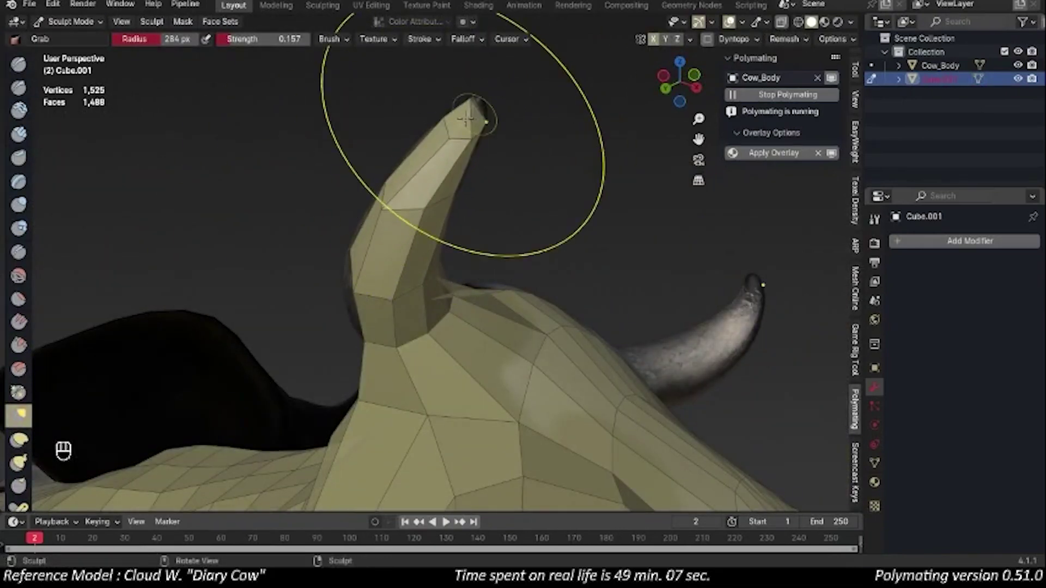
{"action": "key", "text": "Tab"}
{"action": "key", "text": "Tab"}
{"action": "mouse_move", "coordinate": [501, 187]}
{"action": "middle_mouse_down"}
{"action": "mouse_move", "coordinate": [532, 269]}
{"action": "mouse_move", "coordinate": [537, 217]}
{"action": "mouse_move", "coordinate": [479, 292]}
{"action": "mouse_move", "coordinate": [463, 185]}
{"action": "mouse_move", "coordinate": [476, 178]}
{"action": "mouse_move", "coordinate": [455, 251]}
{"action": "mouse_move", "coordinate": [656, 256]}
{"action": "mouse_move", "coordinate": [444, 235]}
{"action": "middle_mouse_up"}
{"action": "key", "text": "Tab"}
{"action": "key", "text": "ctrl+r"}
{"action": "left_click", "coordinate": [462, 182]}
{"action": "key", "text": "Tab"}
{"action": "key", "text": "Tab"}
{"action": "key", "text": "ctrl+r"}
{"action": "left_click", "coordinate": [444, 236]}
{"action": "key", "text": "Tab"}
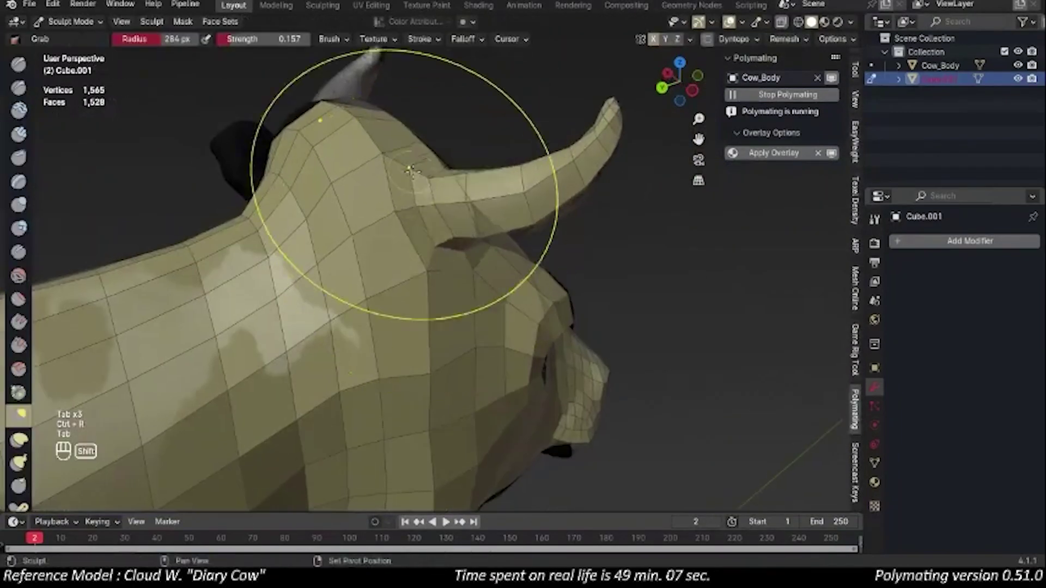
{"action": "mouse_move", "coordinate": [405, 203]}
{"action": "middle_mouse_down"}
{"action": "mouse_move", "coordinate": [436, 221]}
{"action": "mouse_move", "coordinate": [439, 240]}
{"action": "mouse_move", "coordinate": [528, 294]}
{"action": "mouse_move", "coordinate": [618, 182]}
{"action": "middle_mouse_up"}
{"action": "key", "text": "Tab"}
- Select all and apply Mesh > Symmetrize to mirror the retopology across the body
{"action": "key", "text": "3"}
{"action": "key", "text": "a"}
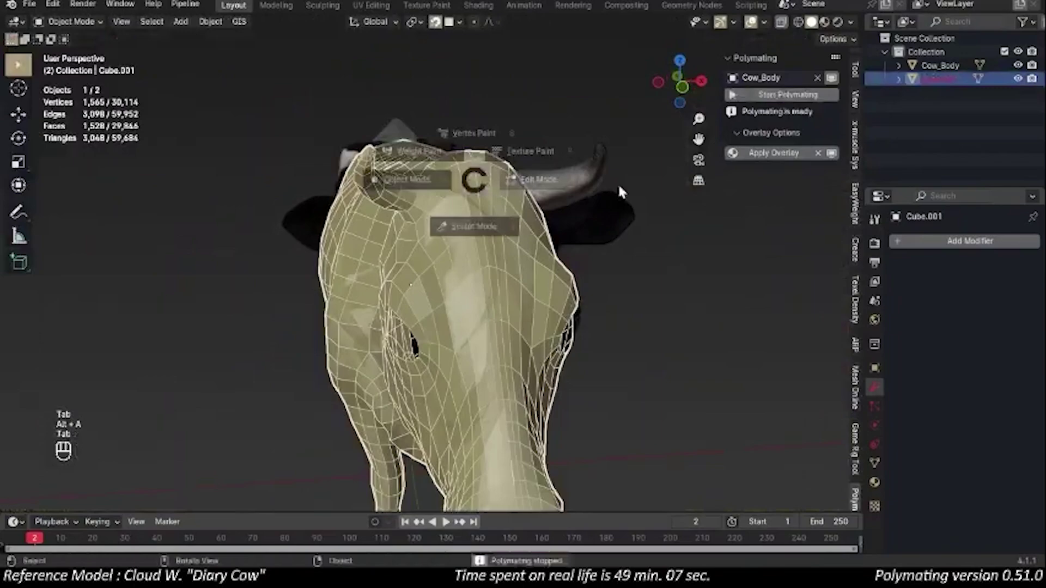
{"action": "left_click", "coordinate": [253, 22]}
{"action": "left_click", "coordinate": [294, 220]}
{"action": "middle_click_drag", "start_coordinate": [294, 219], "coordinate": [455, 243]}
{"action": "key", "text": "alt+a"}
{"action": "left_click", "coordinate": [455, 243]}
{"action": "scroll", "coordinate": [455, 243], "scroll_direction": "up", "scroll_amount": 3}
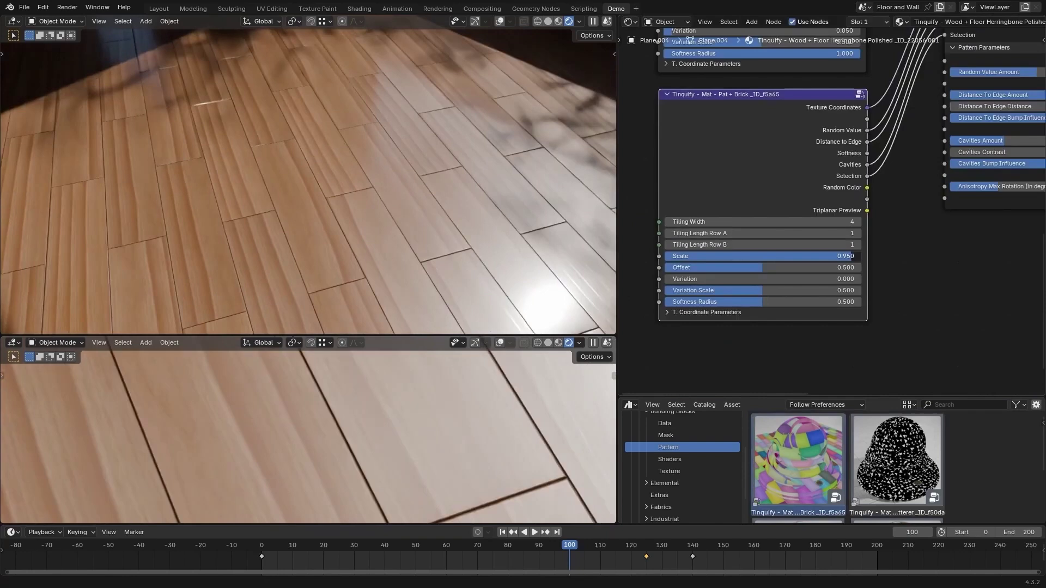
- Lower the brick pattern scale, set Fiber Contrast to 0.466 and relink the Ebony wood colours
{"action": "left_click_drag", "start_coordinate": [845, 256], "coordinate": [906, 240]}
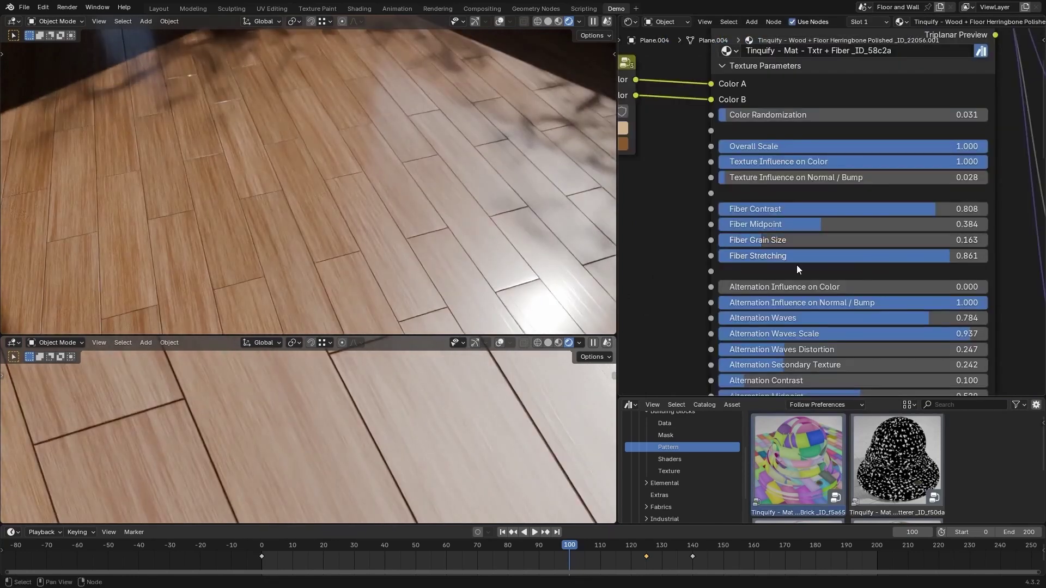
{"action": "left_click_drag", "start_coordinate": [872, 117], "coordinate": [831, 118]}
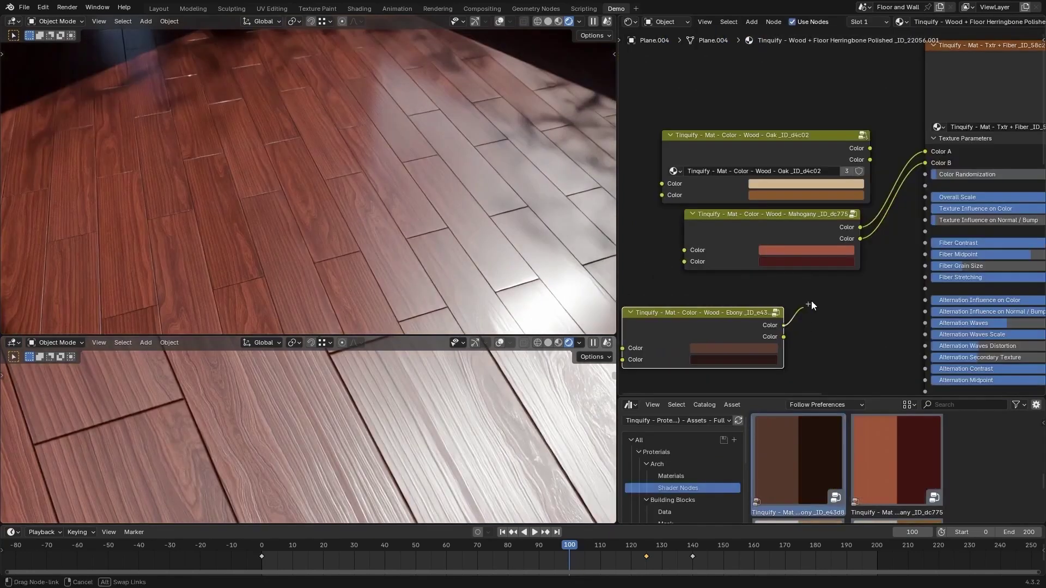
{"action": "left_click_drag", "start_coordinate": [865, 313], "coordinate": [925, 152]}
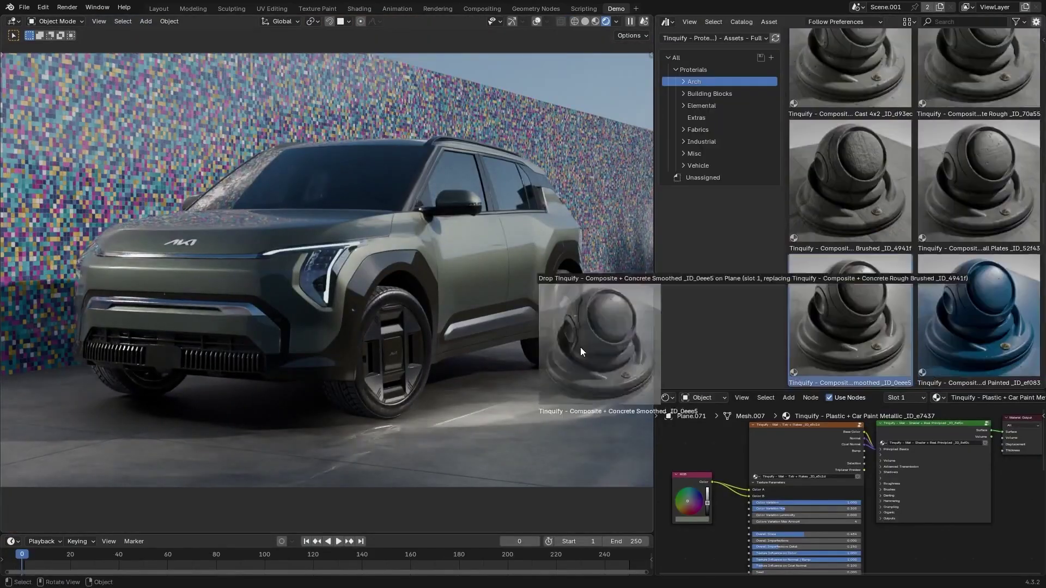
- Put the Vehicle catalog's Carbon Fiber material on the fender and shrink its weave to 0.258
{"action": "left_click_drag", "start_coordinate": [580, 347], "coordinate": [513, 415]}
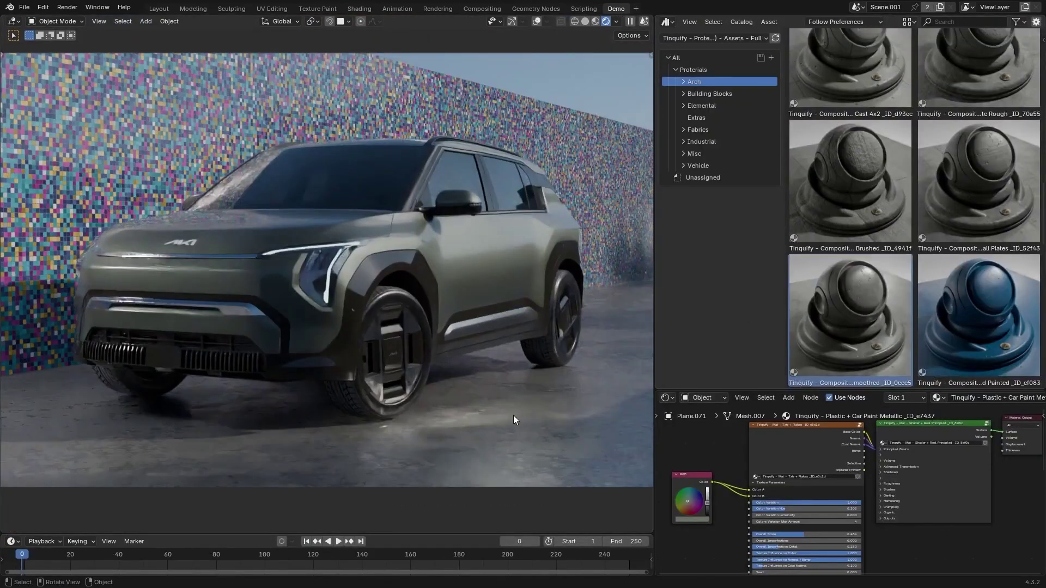
{"action": "scroll", "coordinate": [385, 287], "scroll_direction": "up", "scroll_amount": 10}
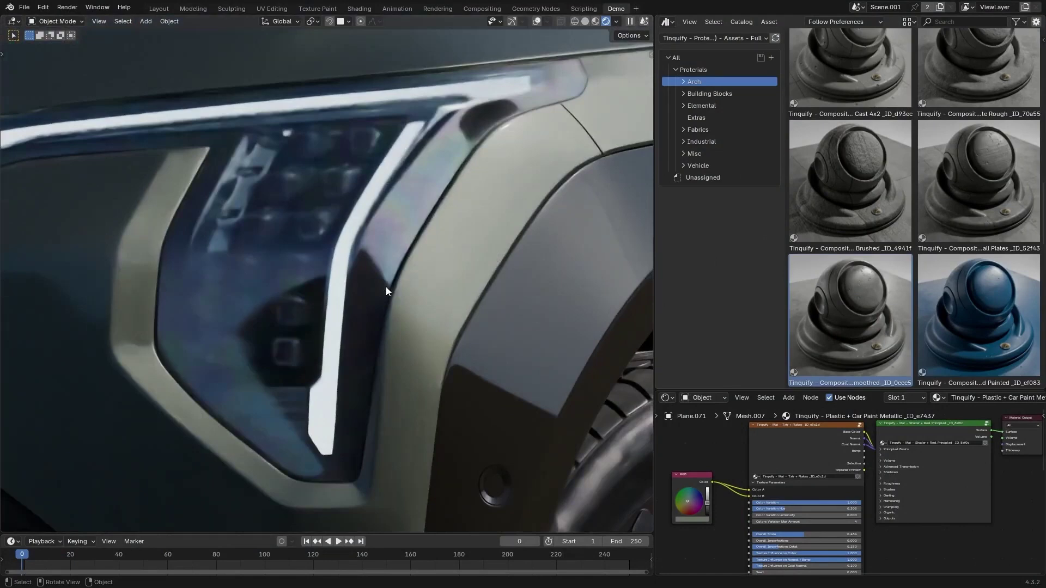
{"action": "left_click", "coordinate": [698, 165]}
{"action": "scroll", "coordinate": [870, 200], "scroll_direction": "up", "scroll_amount": 5}
{"action": "left_click_drag", "start_coordinate": [978, 93], "coordinate": [590, 313]}
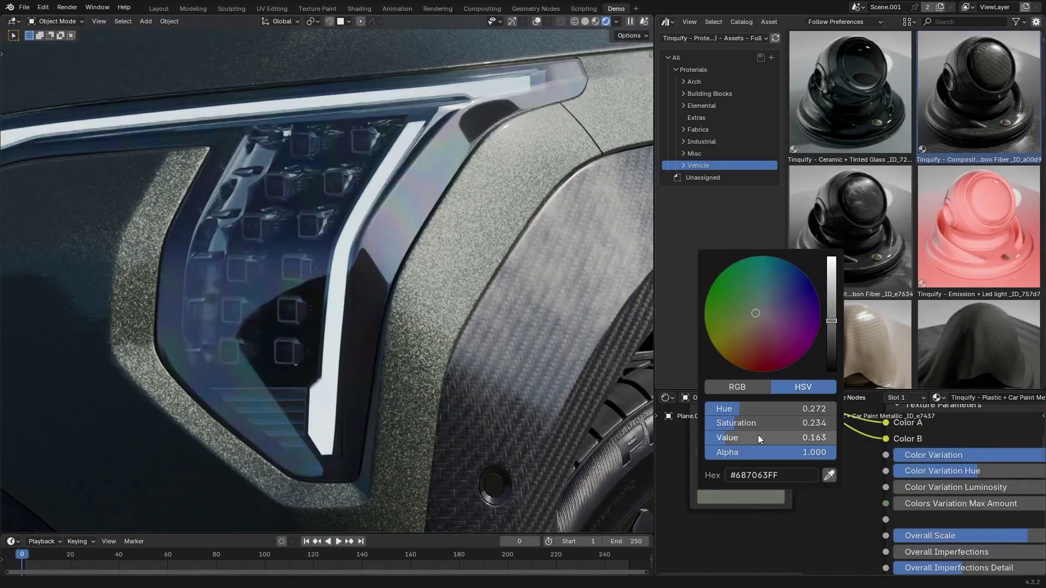
{"action": "left_click_drag", "start_coordinate": [758, 415], "coordinate": [790, 414]}
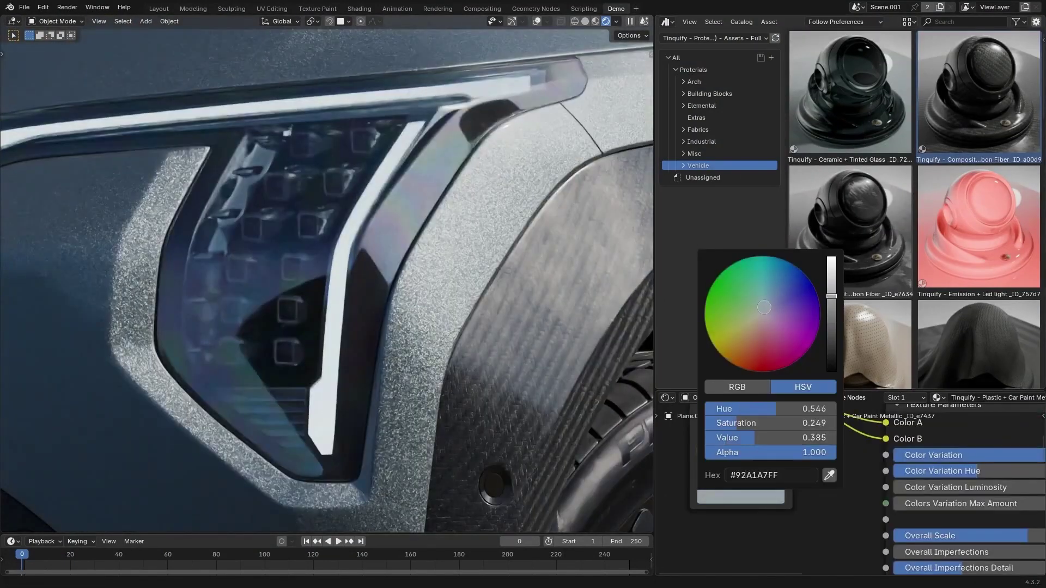
{"action": "left_click_drag", "start_coordinate": [771, 496], "coordinate": [709, 496]}
{"action": "key", "text": "KP_0"}
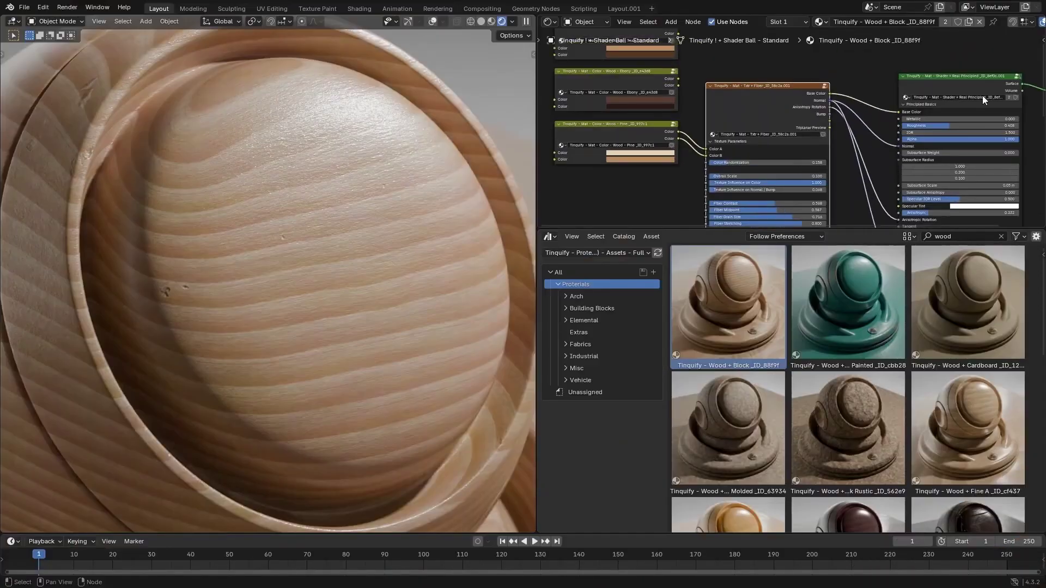
- Wire the Ebony colour node outputs into the Txtr + Fiber node's Color A/B inputs
{"action": "scroll", "coordinate": [656, 168], "scroll_direction": "up", "scroll_amount": 2}
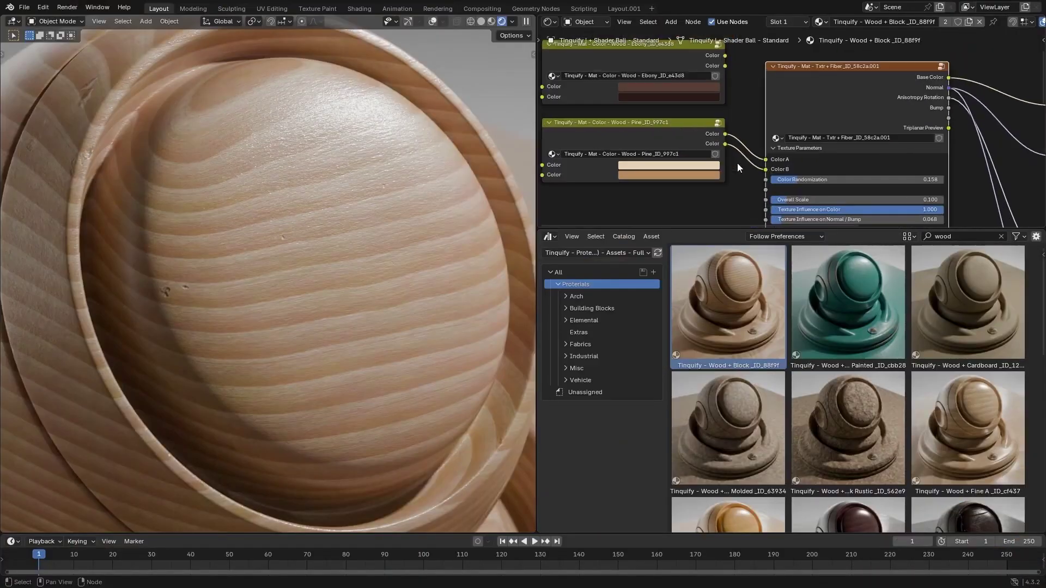
{"action": "middle_click_drag", "start_coordinate": [726, 61], "coordinate": [737, 85]}
{"action": "left_click_drag", "start_coordinate": [736, 89], "coordinate": [767, 125]}
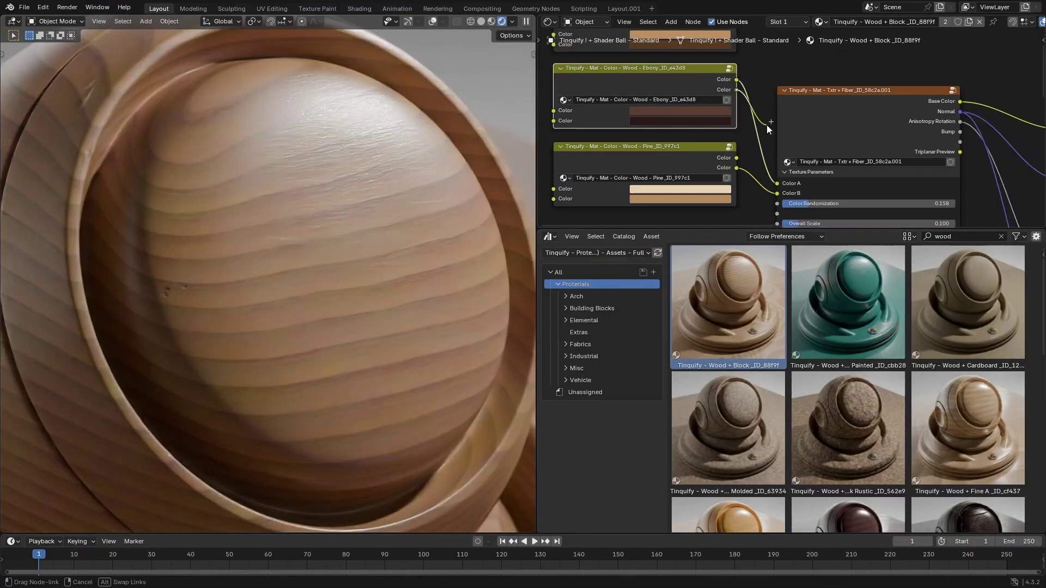
{"action": "scroll", "coordinate": [762, 133], "scroll_direction": "up", "scroll_amount": 2}
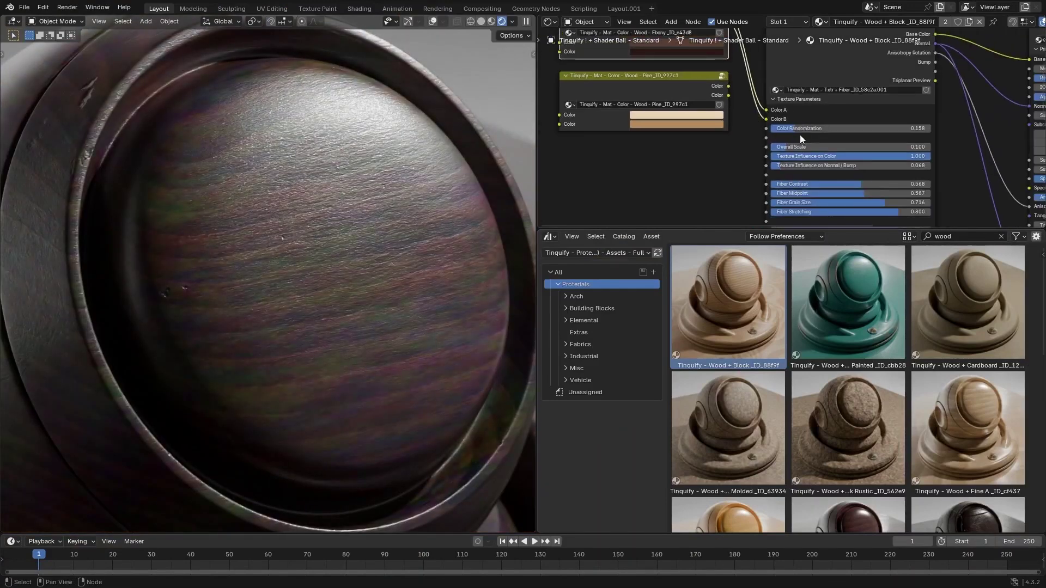
{"action": "middle_click_drag", "start_coordinate": [836, 327], "coordinate": [763, 181]}
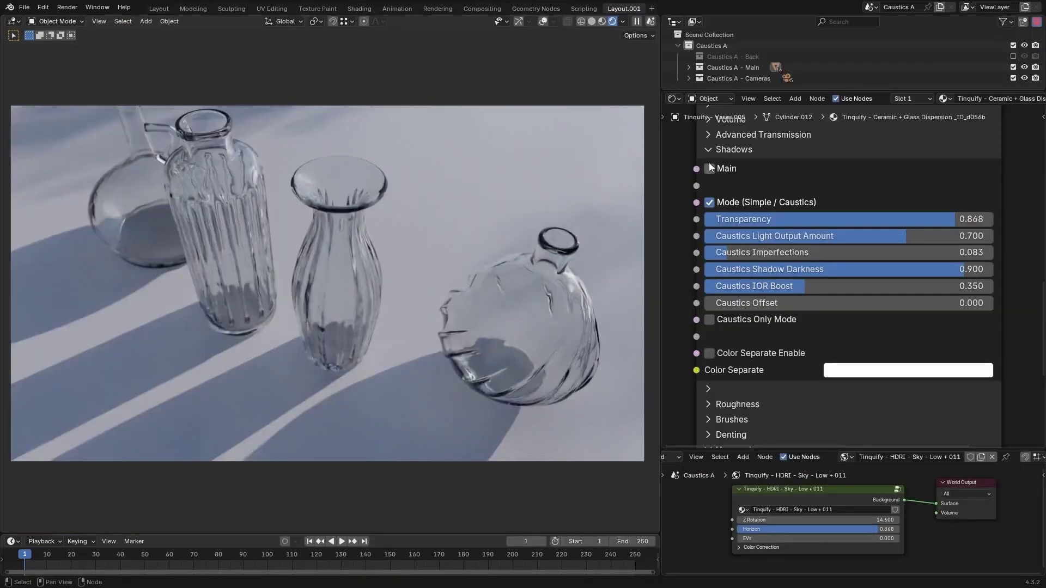
- Enable Main shadows, raise Caustics Light Output, set IOR Boost 0.608 and World Z Rotation 11.9
{"action": "left_click", "coordinate": [710, 168]}
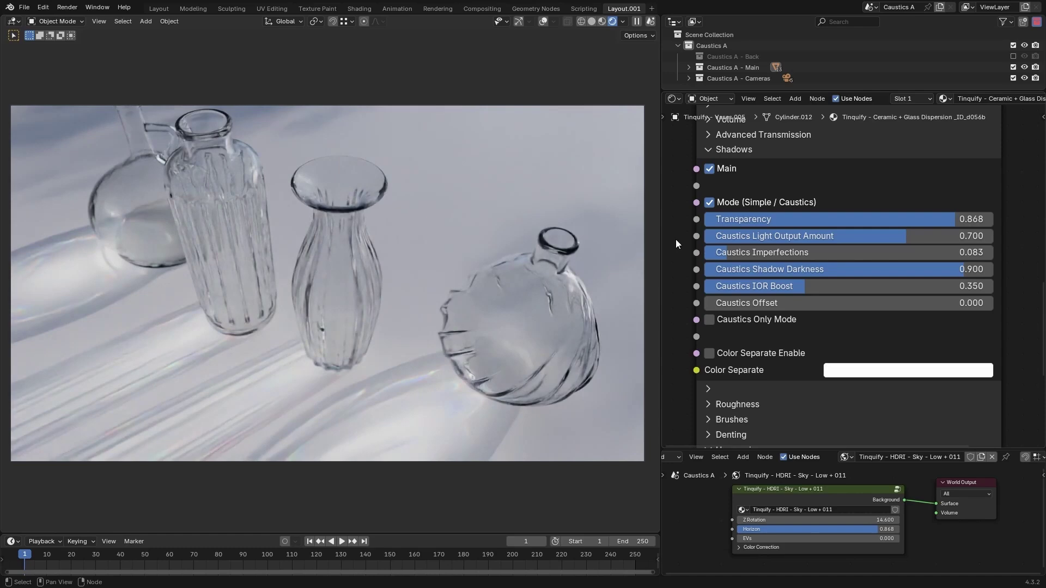
{"action": "left_click_drag", "start_coordinate": [842, 235], "coordinate": [901, 236]}
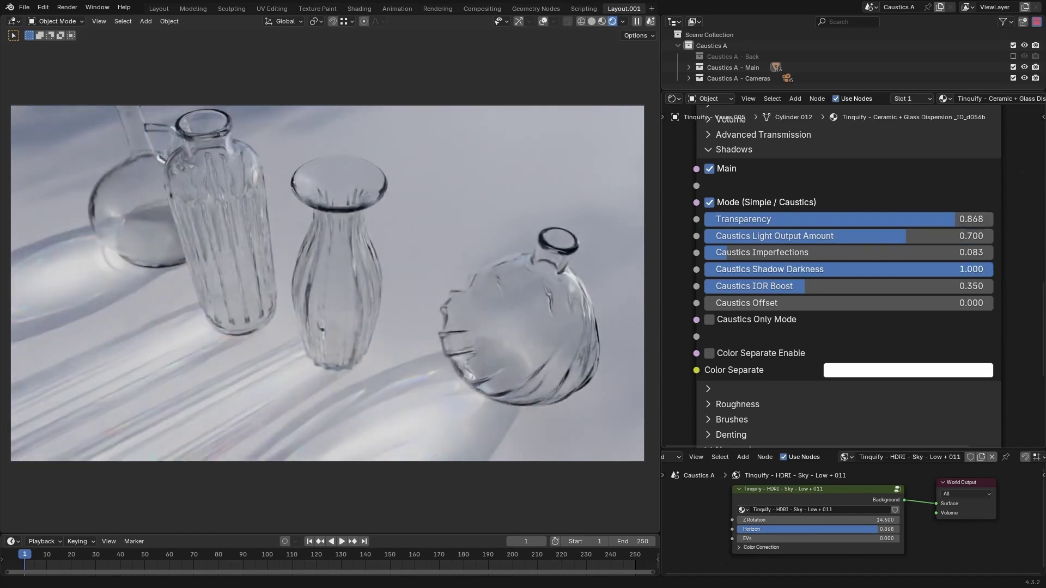
{"action": "left_click_drag", "start_coordinate": [807, 286], "coordinate": [881, 286]}
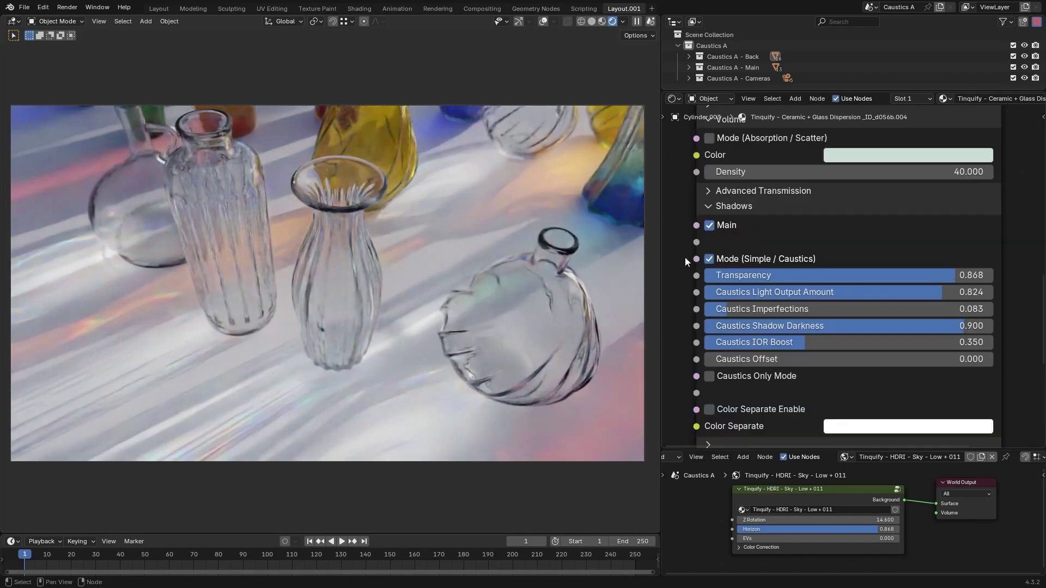
{"action": "left_click_drag", "start_coordinate": [850, 520], "coordinate": [800, 520]}
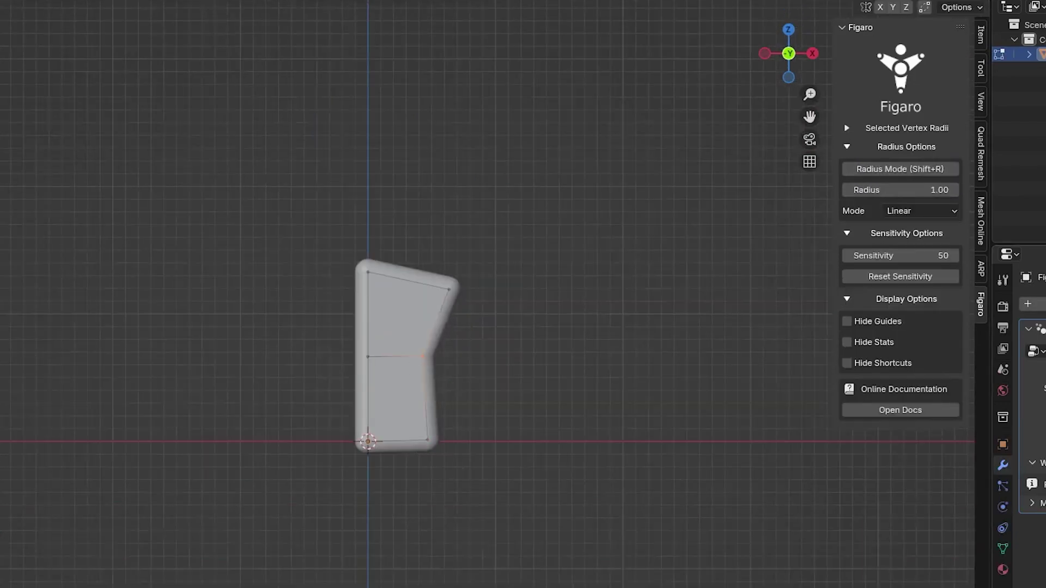
- Add a Mirror modifier to the Figaro shape
{"action": "left_click", "coordinate": [1028, 304]}
{"action": "type", "text": "mi"}
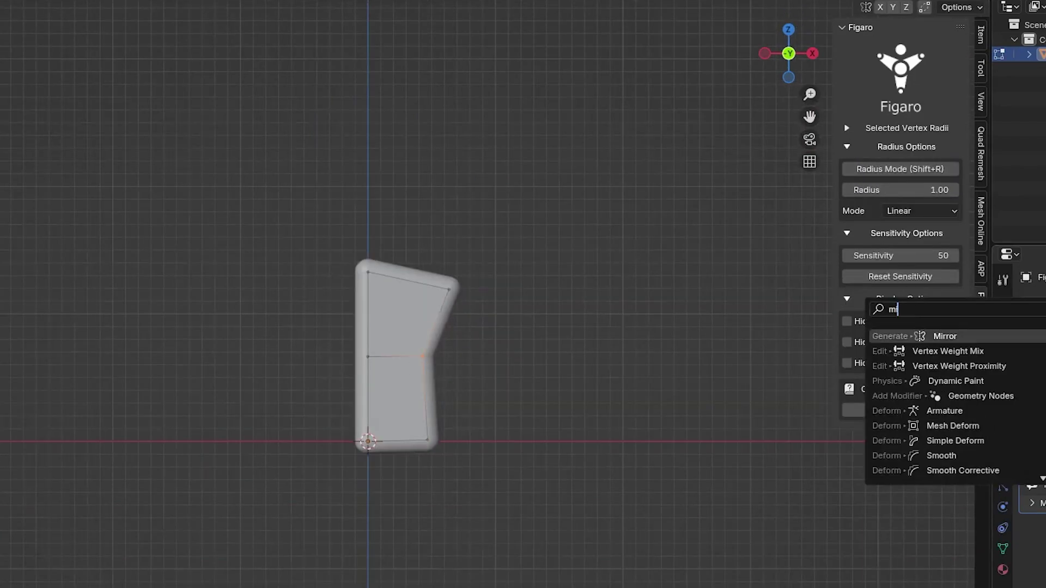
{"action": "key", "text": "Return"}
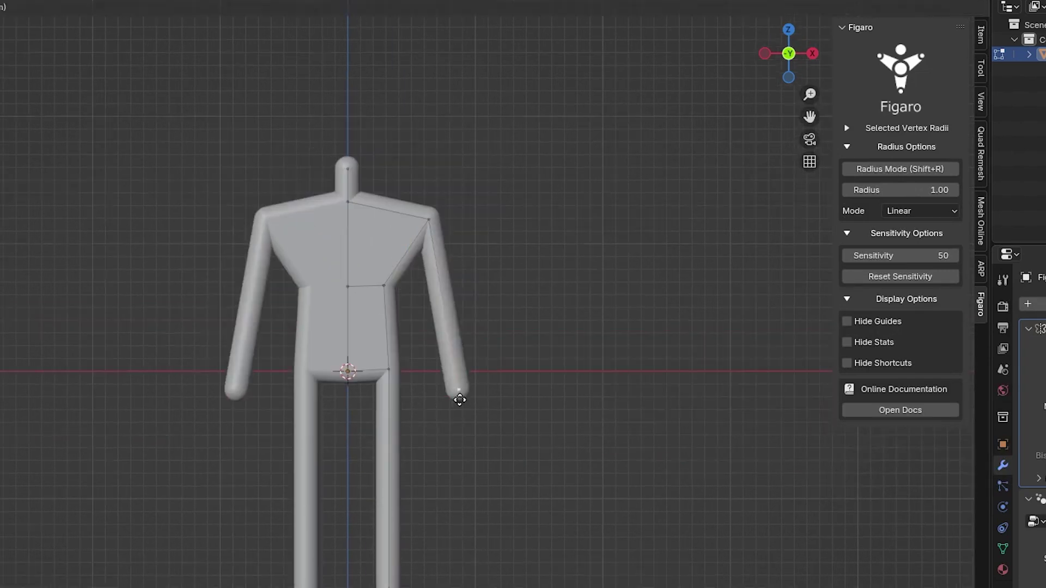
- Extend the figure with limbs at radius 1.52, then convert it to a regular mesh
{"action": "middle_click_drag", "start_coordinate": [461, 397], "coordinate": [435, 331]}
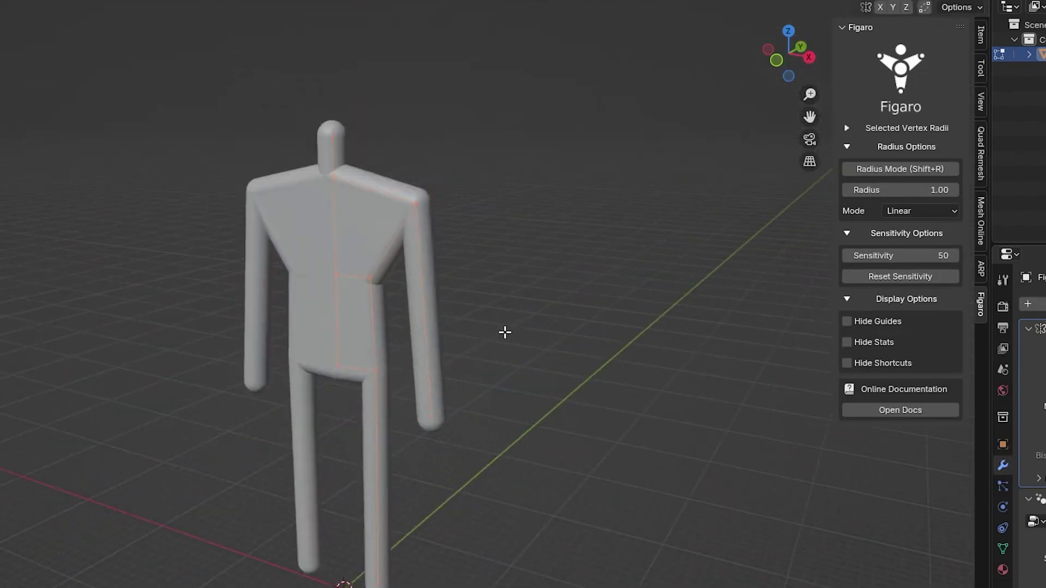
{"action": "key", "text": "shift+r"}
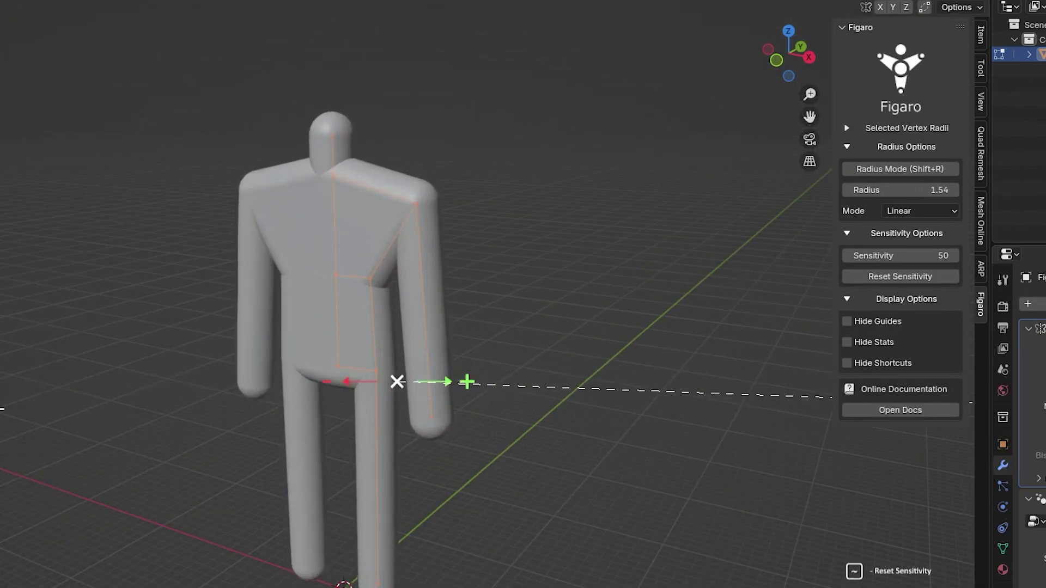
{"action": "left_click", "coordinate": [828, 390]}
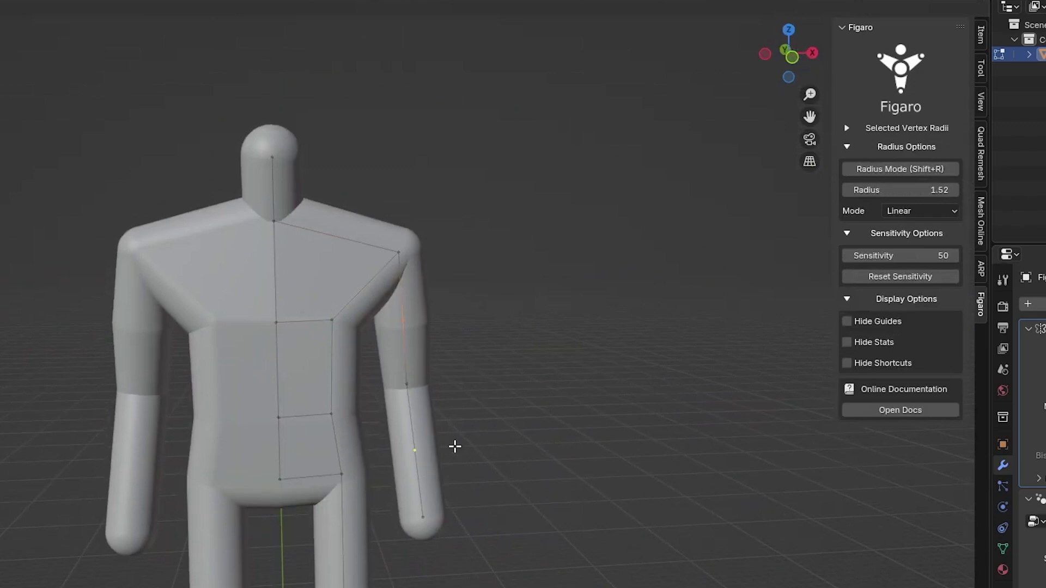
{"action": "scroll", "coordinate": [453, 446], "scroll_direction": "up", "scroll_amount": 3}
{"action": "key", "text": "shift+r"}
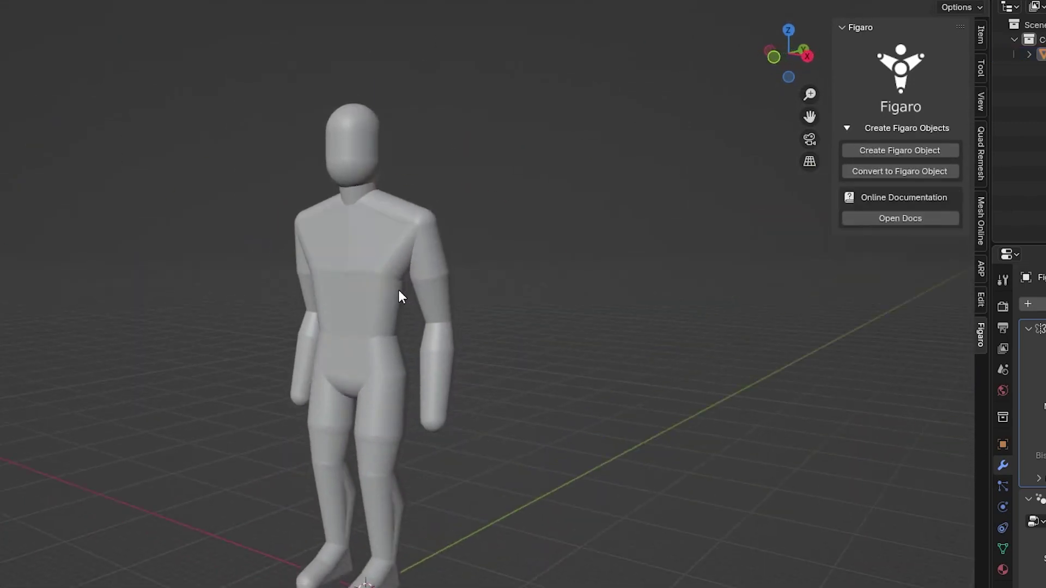
{"action": "left_click", "coordinate": [390, 292]}
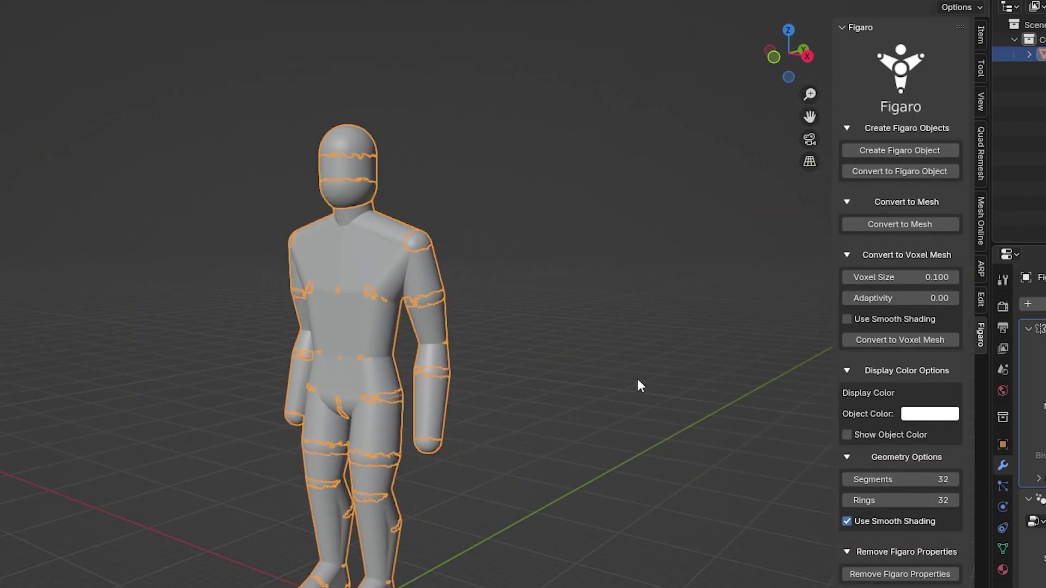
{"action": "left_click", "coordinate": [884, 341]}
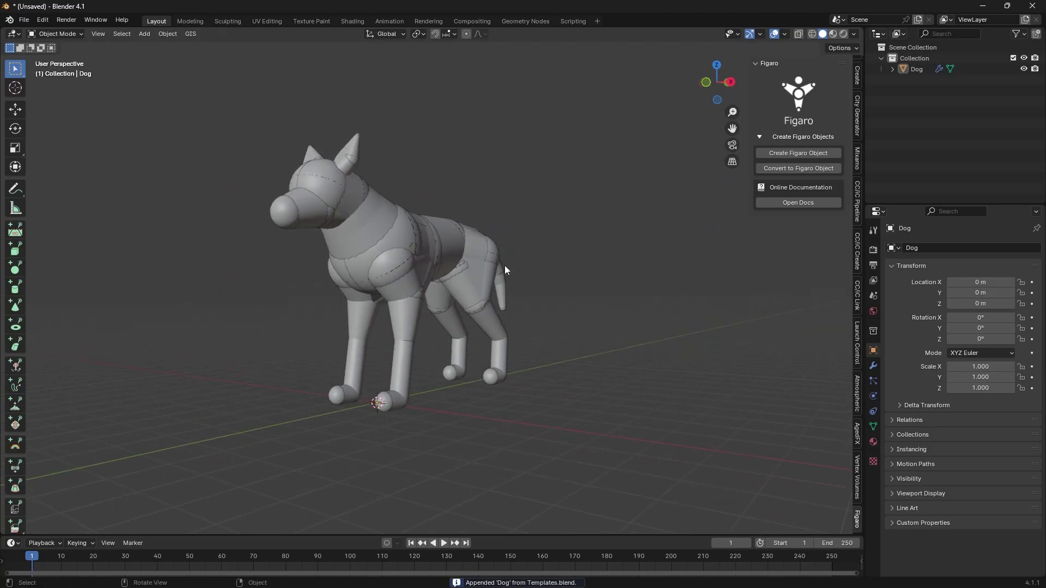
- Convert the dog to a smooth-shaded voxel mesh and switch it into Sculpt Mode
{"action": "left_click", "coordinate": [504, 266]}
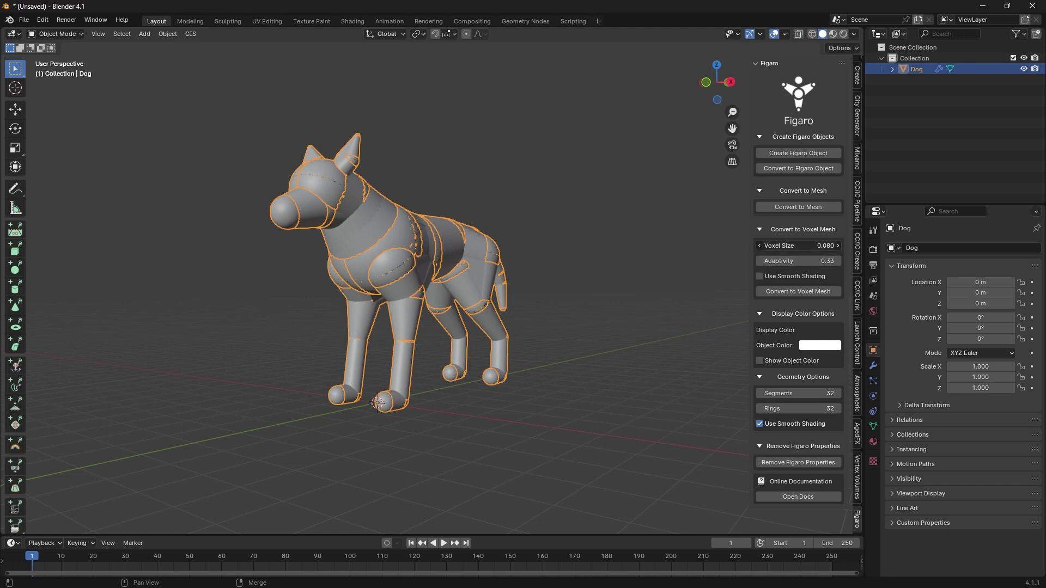
{"action": "left_click", "coordinate": [761, 276]}
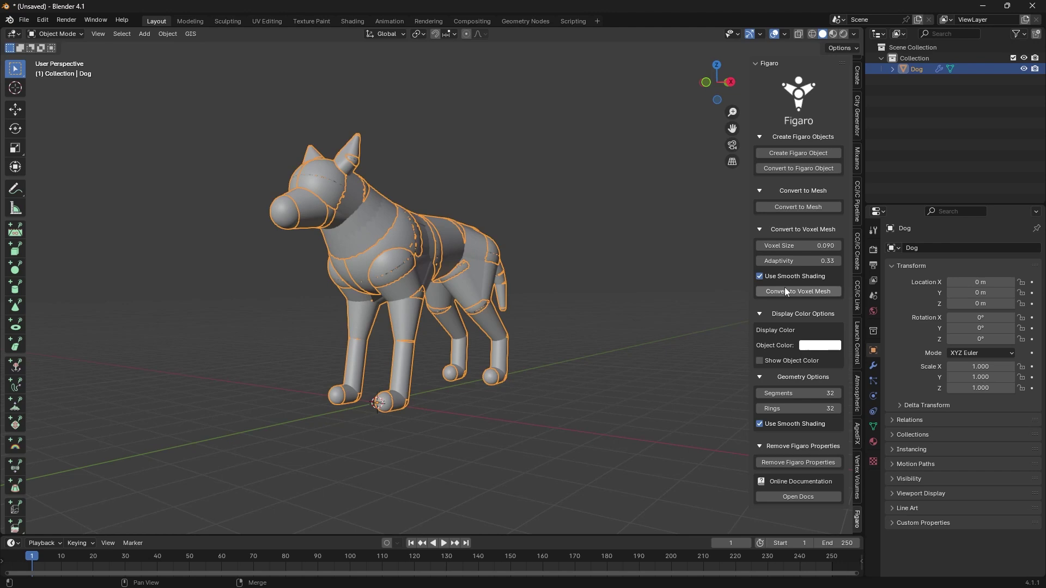
{"action": "left_click", "coordinate": [785, 290]}
{"action": "middle_click_drag", "start_coordinate": [338, 227], "coordinate": [118, 116]}
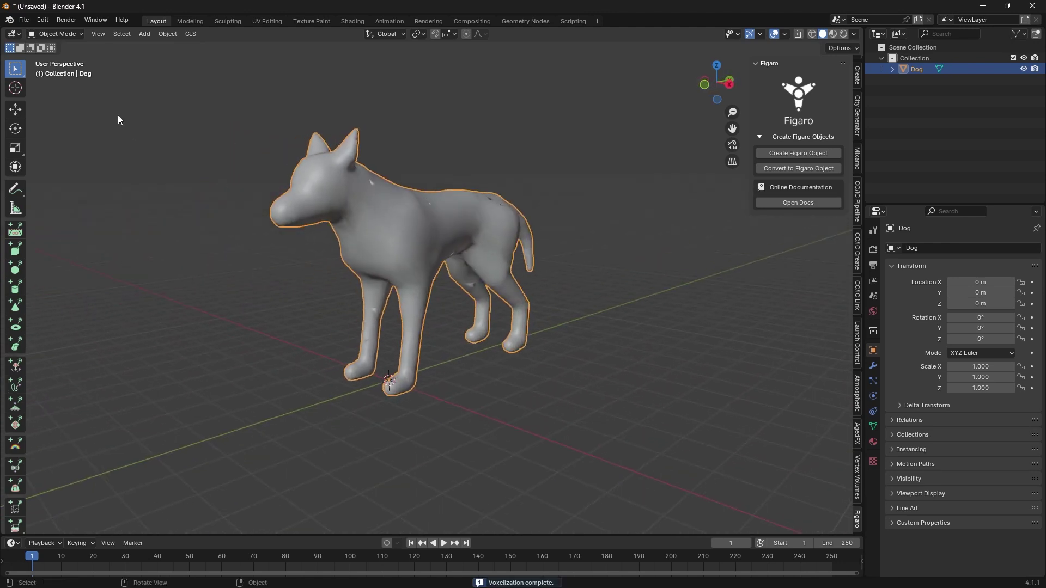
{"action": "left_click", "coordinate": [62, 72]}
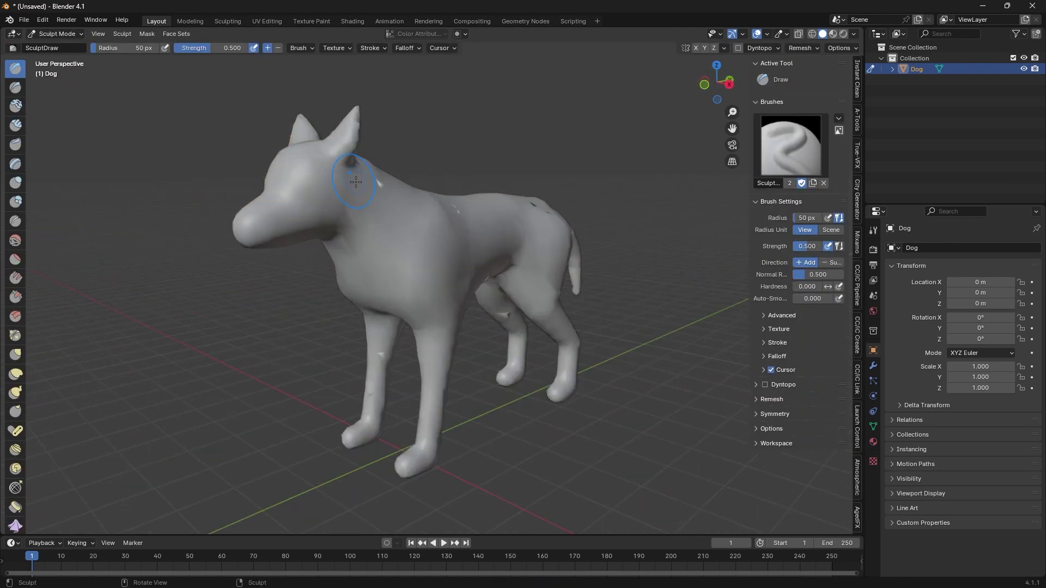
{"action": "scroll", "coordinate": [385, 186], "scroll_direction": "up", "scroll_amount": 5}
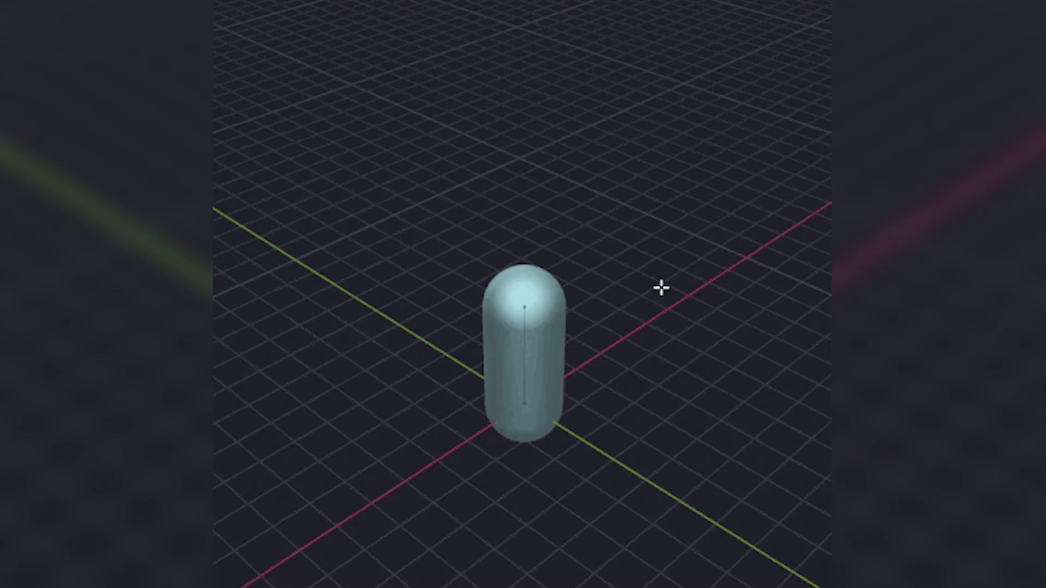
- Drag the capsule's top upward to lengthen it, then widen the top into a slanted paddle
{"action": "left_click_drag", "start_coordinate": [528, 305], "coordinate": [579, 97]}
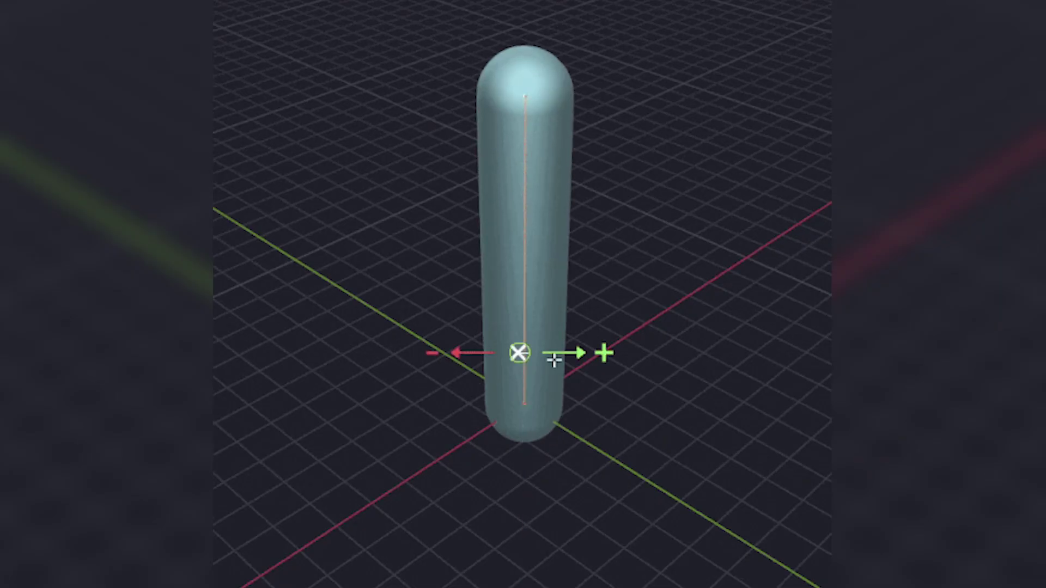
{"action": "left_click_drag", "start_coordinate": [555, 361], "coordinate": [871, 401]}
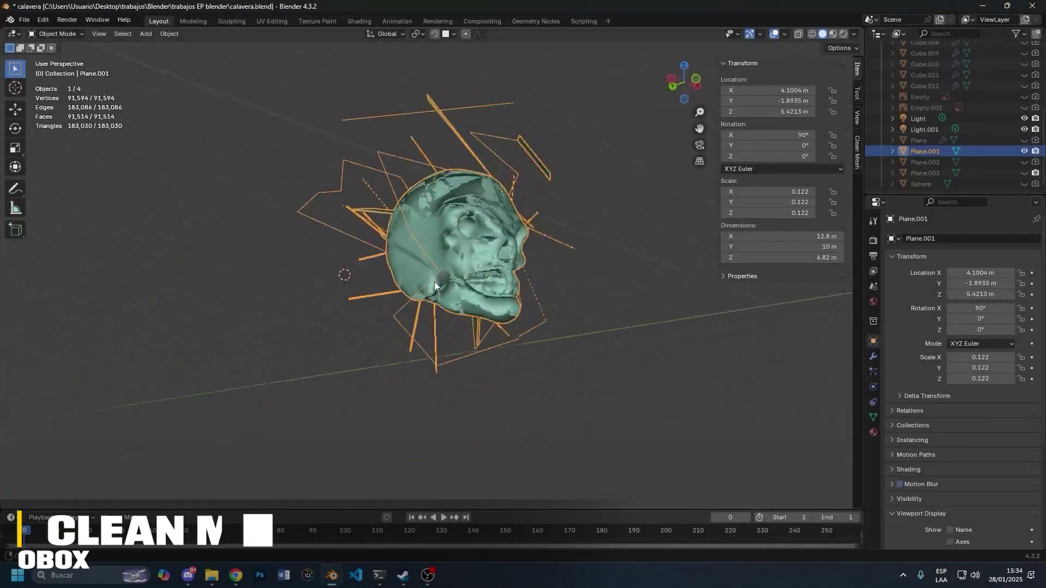
- Open the Clean Mesh tab for the skull and toggle the Negative Normals analysis
{"action": "middle_click_drag", "start_coordinate": [434, 282], "coordinate": [407, 272]}
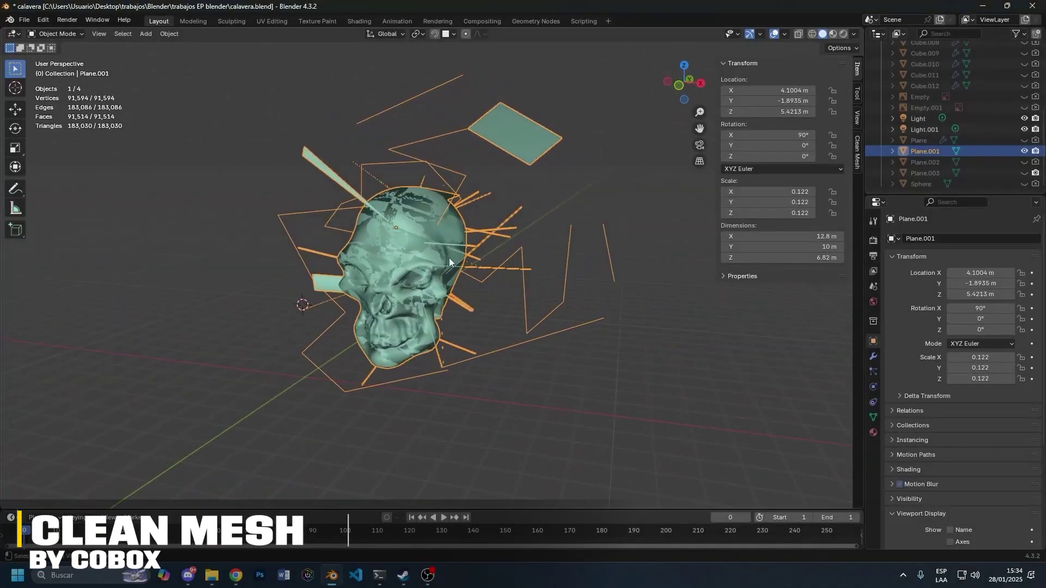
{"action": "left_click", "coordinate": [858, 154]}
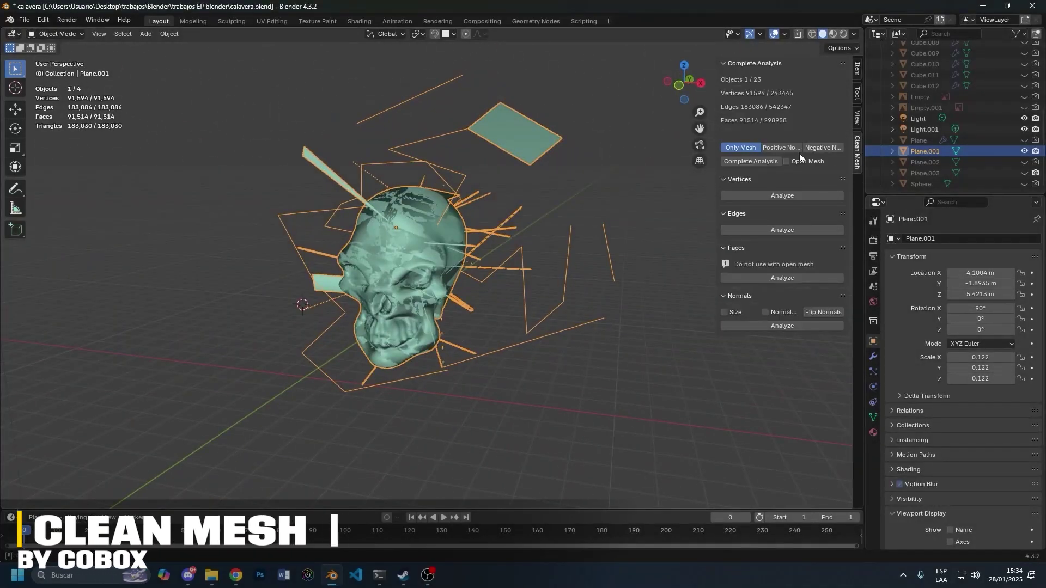
{"action": "left_click", "coordinate": [813, 148]}
{"action": "left_click", "coordinate": [760, 165]}
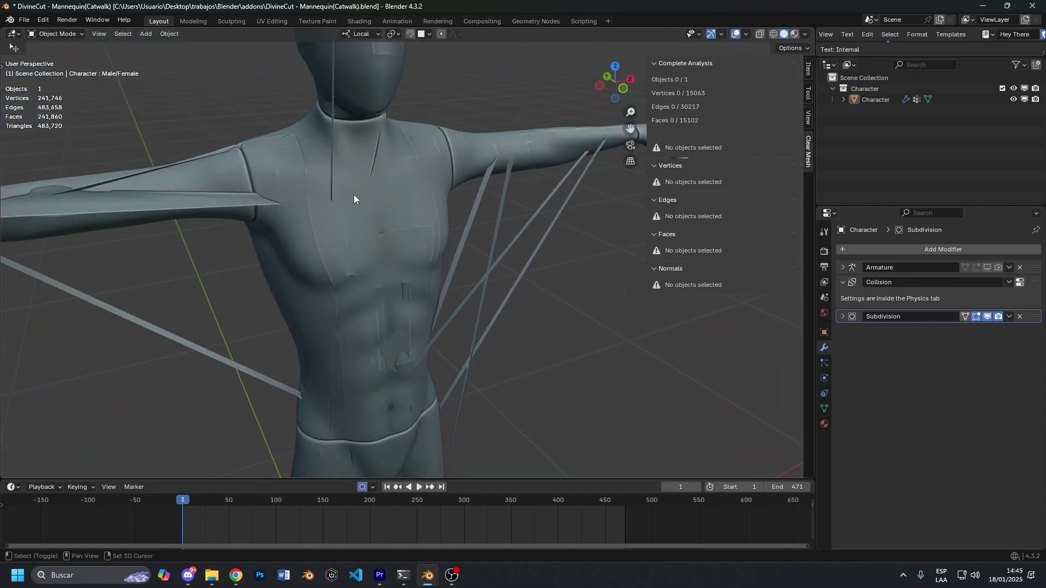
- With Normal mode on, run Complete Analysis on the Character mesh, then turn Normal mode off
{"action": "middle_click_drag", "start_coordinate": [354, 195], "coordinate": [345, 347], "text": "shift"}
{"action": "left_click", "coordinate": [357, 326]}
{"action": "left_click", "coordinate": [703, 312]}
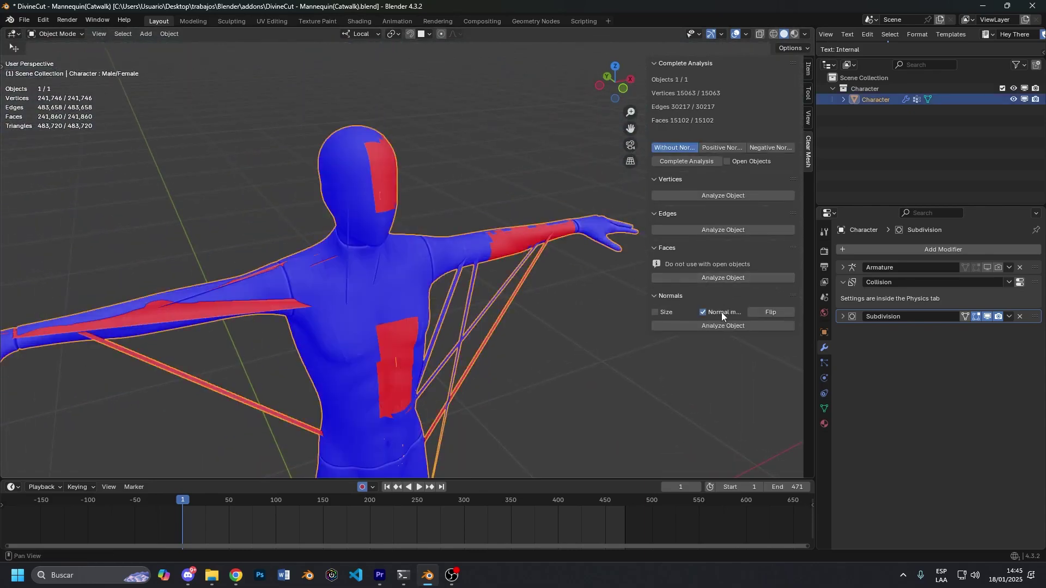
{"action": "scroll", "coordinate": [499, 254], "scroll_direction": "down", "scroll_amount": 5}
{"action": "middle_click_drag", "start_coordinate": [499, 254], "coordinate": [443, 185], "text": "shift"}
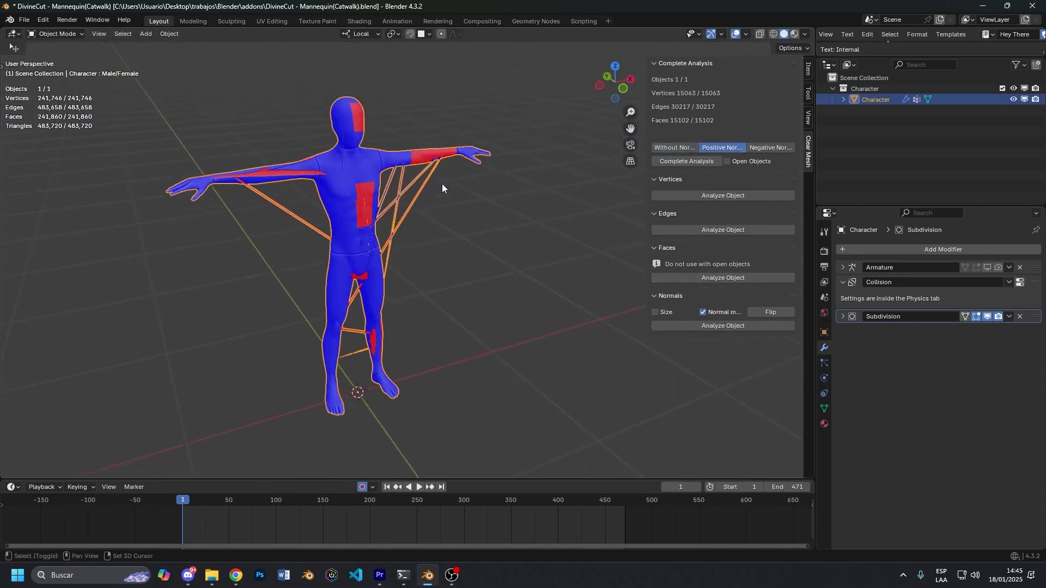
{"action": "left_click", "coordinate": [685, 161]}
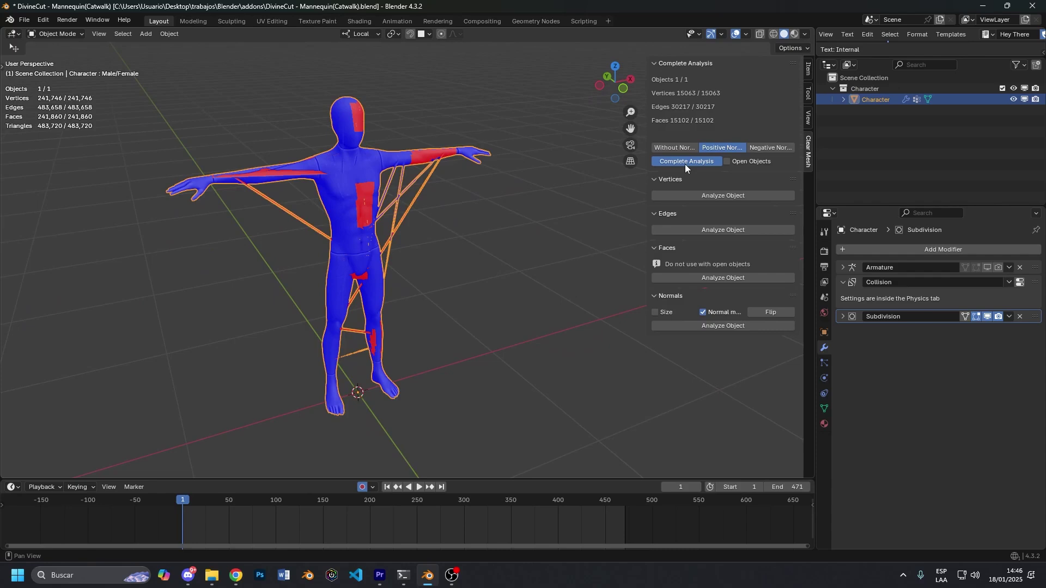
{"action": "middle_click_drag", "start_coordinate": [383, 191], "coordinate": [626, 278]}
{"action": "left_click", "coordinate": [706, 312]}
- Select the Suzanne mesh in the new scene
{"action": "middle_click_drag", "start_coordinate": [463, 295], "coordinate": [199, 286]}
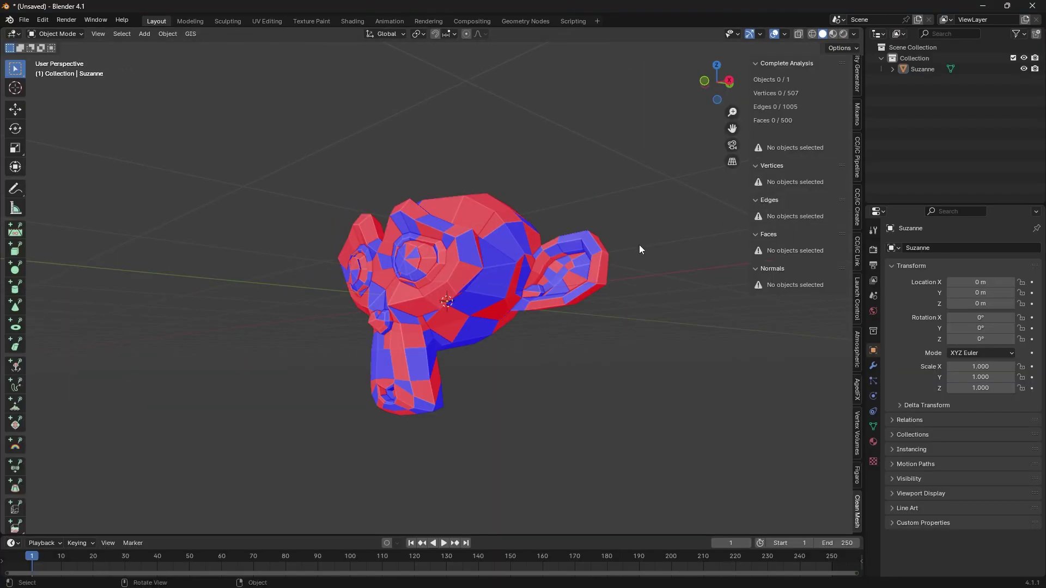
{"action": "middle_click_drag", "start_coordinate": [639, 246], "coordinate": [609, 190]}
{"action": "left_click", "coordinate": [414, 236]}
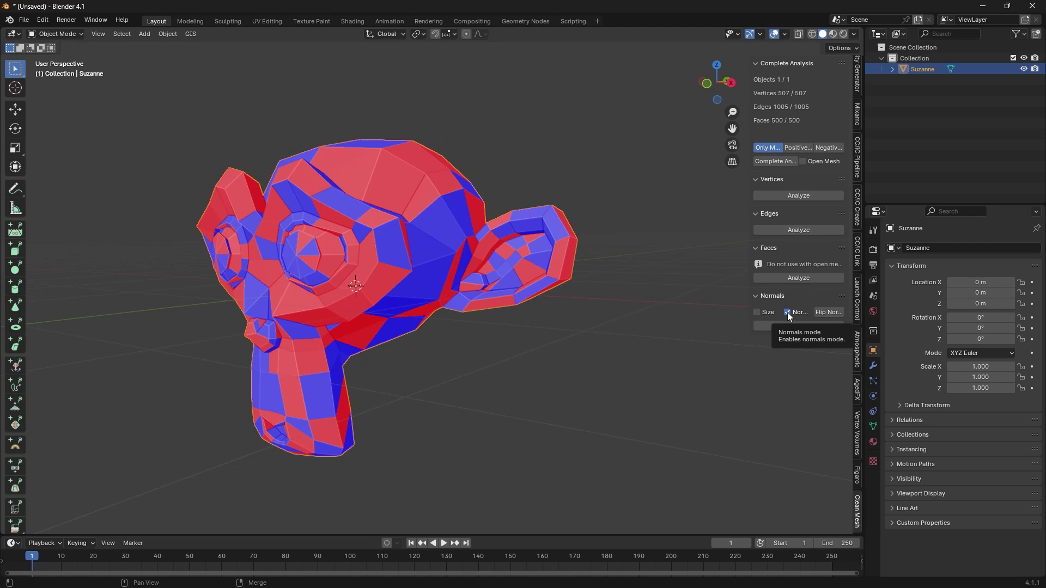
- Analyze Suzanne's normals and fix the flipped ones so all face outward
{"action": "left_click", "coordinate": [812, 325]}
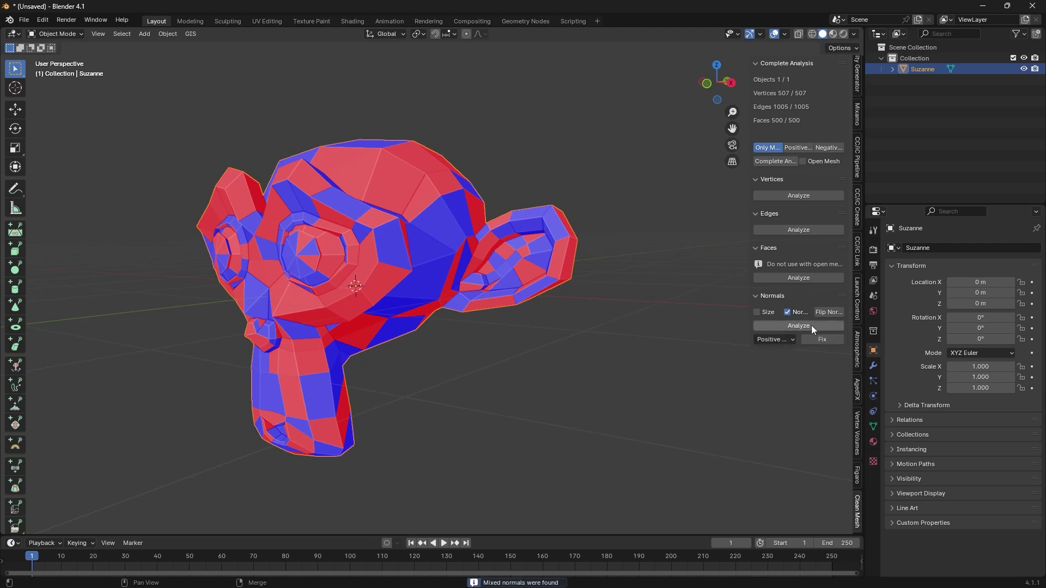
{"action": "left_click", "coordinate": [819, 337]}
{"action": "mouse_move", "coordinate": [321, 258]}
{"action": "middle_mouse_down"}
{"action": "mouse_move", "coordinate": [405, 272]}
{"action": "mouse_move", "coordinate": [166, 250]}
{"action": "mouse_move", "coordinate": [214, 341]}
{"action": "mouse_move", "coordinate": [354, 287]}
{"action": "mouse_move", "coordinate": [328, 259]}
{"action": "middle_mouse_up"}
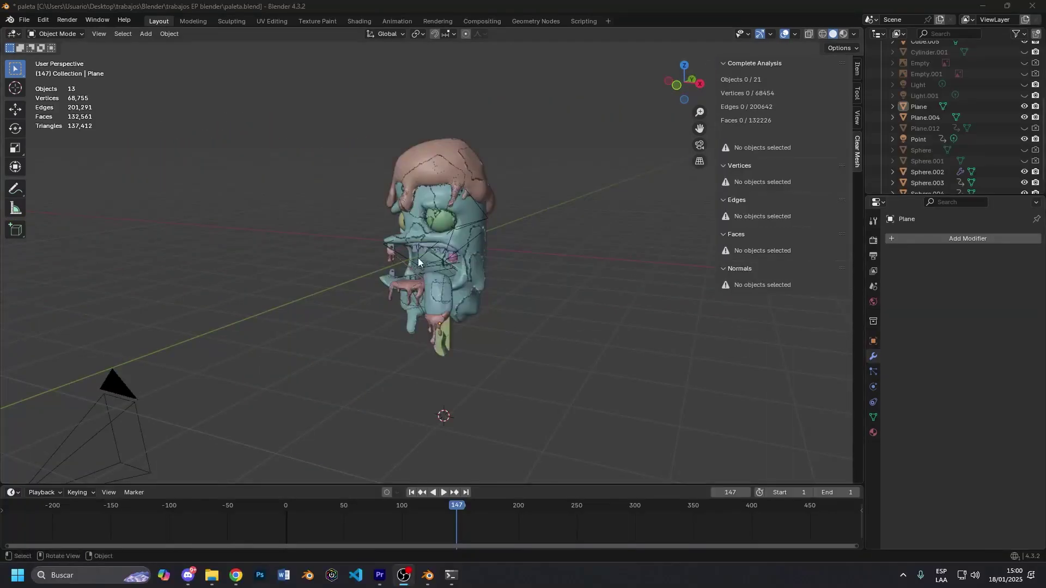
- Select the popsicle's Cube object and make Cube.003 active
{"action": "left_click", "coordinate": [417, 262]}
{"action": "middle_click_drag", "start_coordinate": [417, 261], "coordinate": [523, 132]}
{"action": "left_click", "coordinate": [421, 181]}
- Select the Sphere.003 eyeball, colour faces by Normal, and select all 13 popsicle objects
{"action": "left_click", "coordinate": [427, 221]}
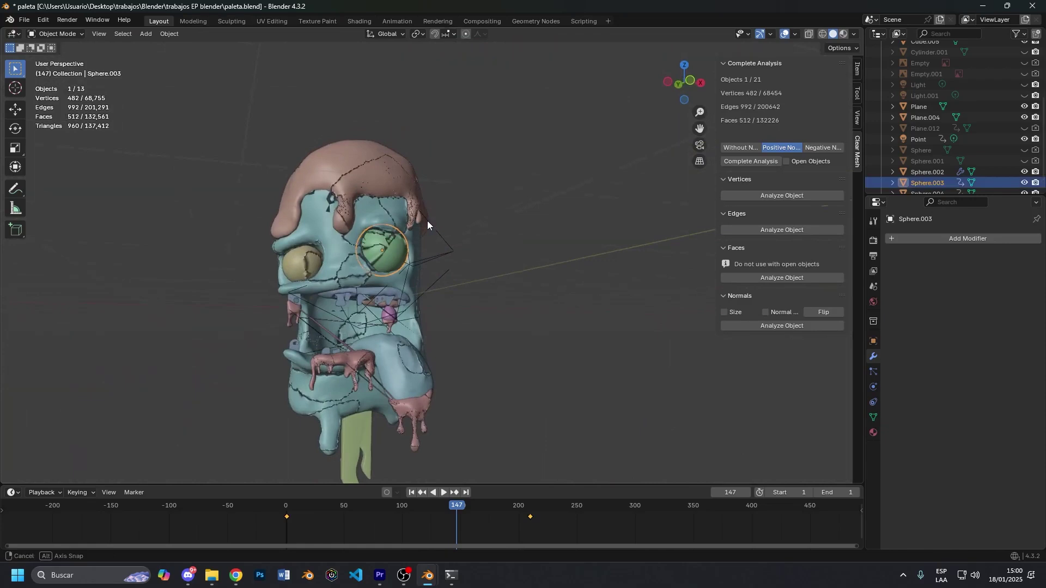
{"action": "middle_click_drag", "start_coordinate": [427, 220], "coordinate": [418, 272]}
{"action": "scroll", "coordinate": [418, 272], "scroll_direction": "down", "scroll_amount": 2}
{"action": "left_click", "coordinate": [781, 312]}
{"action": "middle_click_drag", "start_coordinate": [567, 272], "coordinate": [500, 286]}
{"action": "key", "text": "a"}
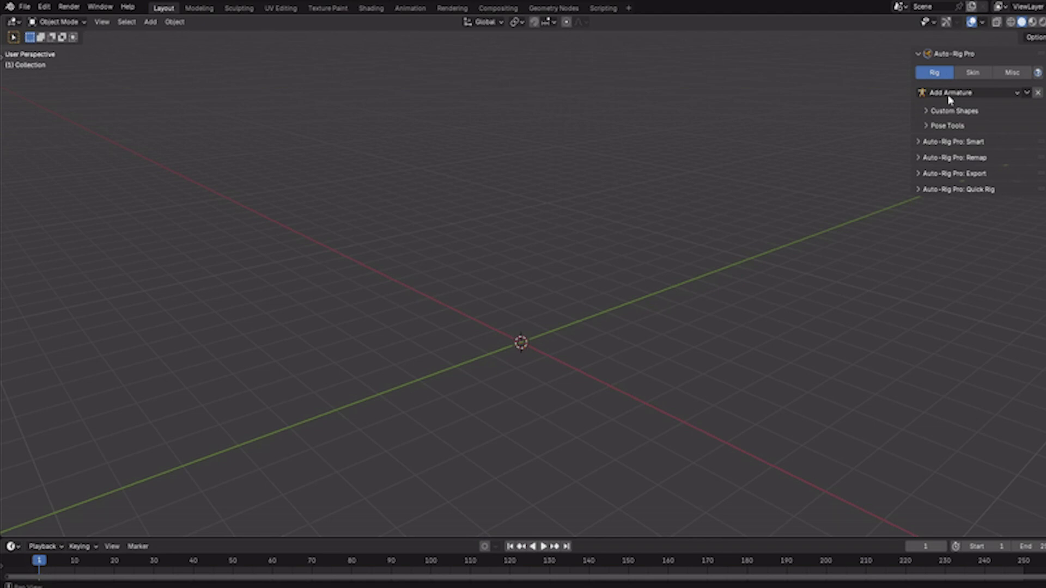
- Add an Auto-Rig Pro armature and move the tail bone chain along the horse's tail mesh
{"action": "left_click", "coordinate": [950, 93]}
{"action": "left_click", "coordinate": [958, 247]}
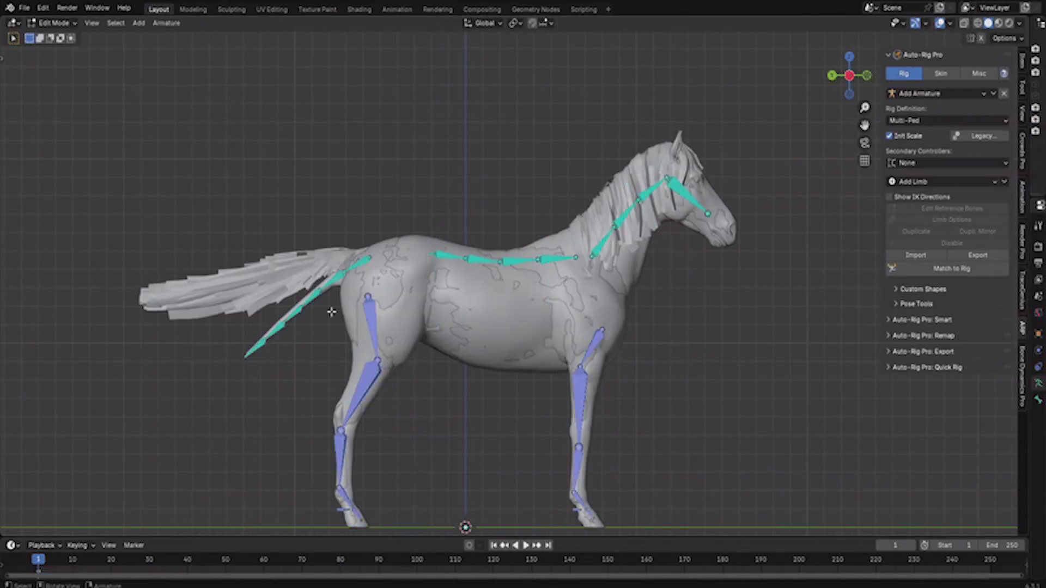
{"action": "key", "text": "g"}
{"action": "left_click", "coordinate": [370, 258]}
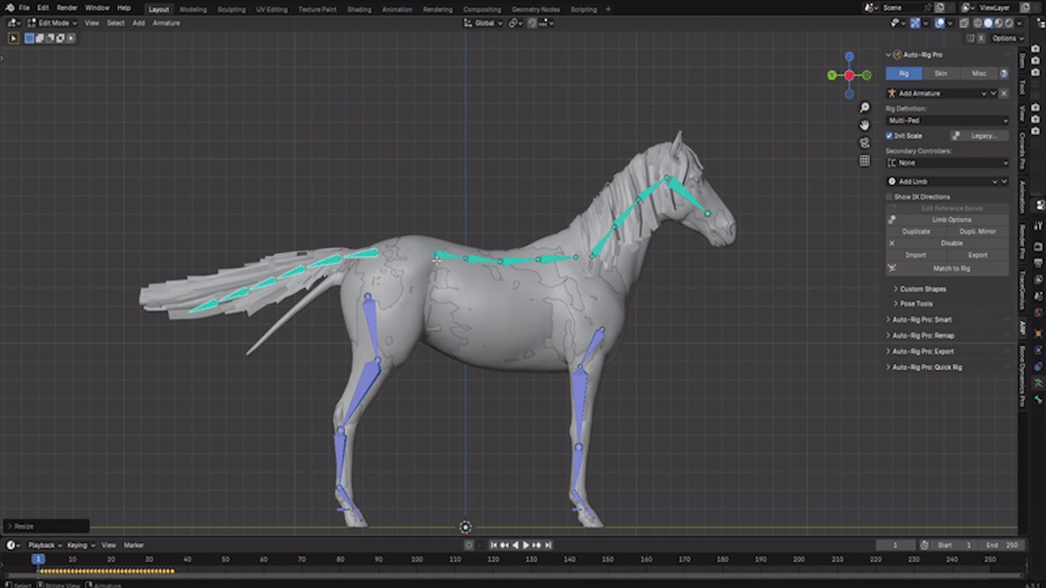
{"action": "key", "text": "g"}
{"action": "left_click", "coordinate": [357, 289]}
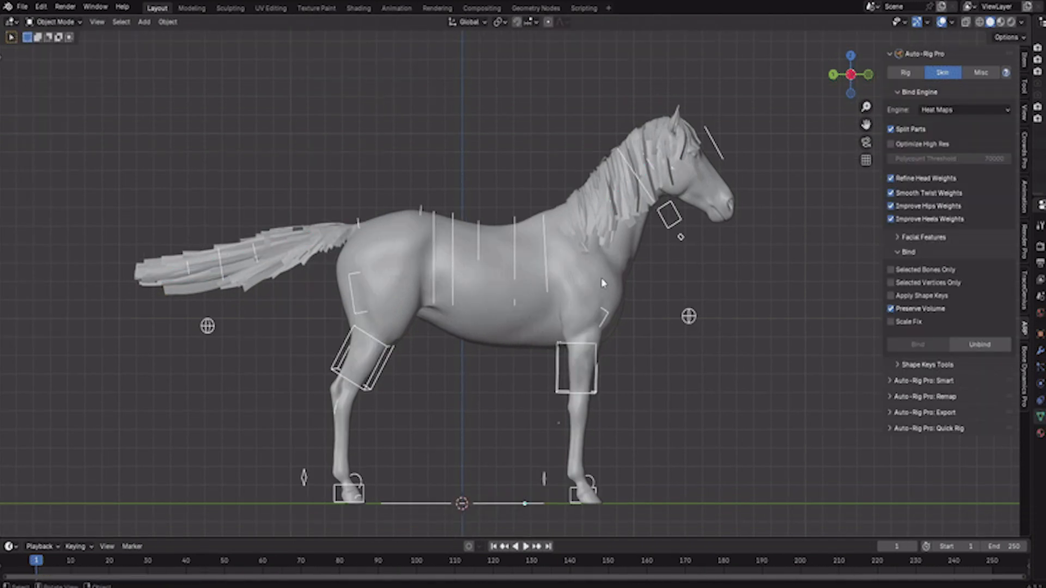
- Step the elephant's front and back feet forward and swing its trunk up and back
{"action": "left_click", "coordinate": [602, 279]}
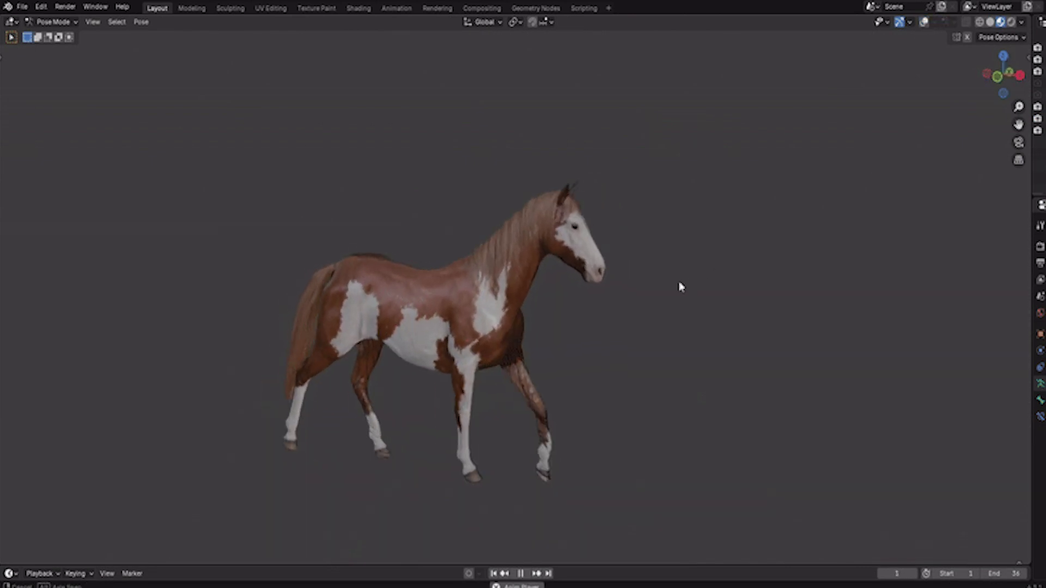
{"action": "mouse_move", "coordinate": [681, 287]}
{"action": "middle_mouse_down"}
{"action": "mouse_move", "coordinate": [628, 285]}
{"action": "mouse_move", "coordinate": [686, 285]}
{"action": "middle_mouse_up"}
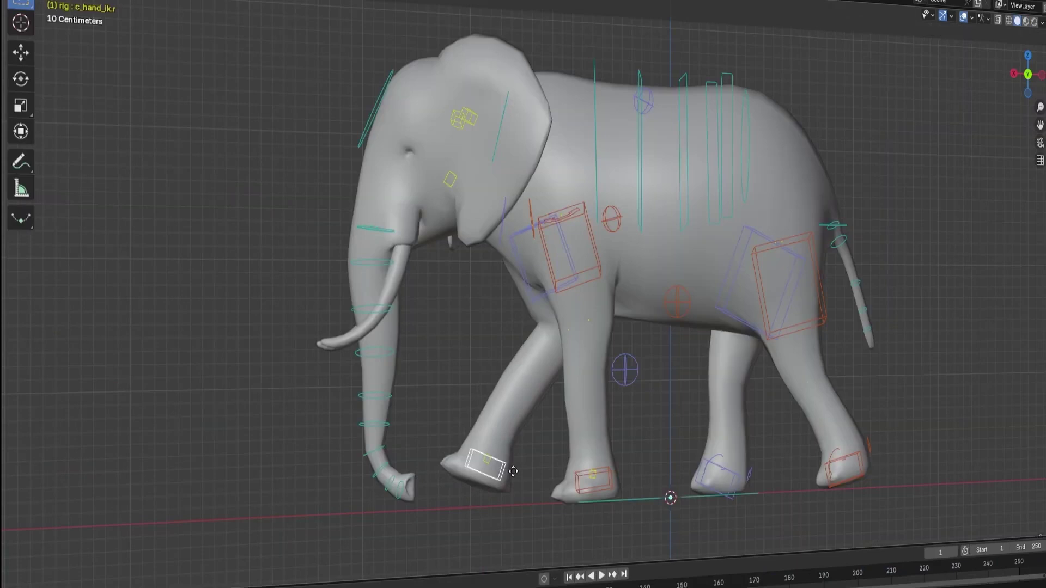
{"action": "left_click_drag", "start_coordinate": [514, 472], "coordinate": [486, 490]}
{"action": "mouse_move", "coordinate": [722, 478]}
{"action": "left_mouse_down"}
{"action": "mouse_move", "coordinate": [736, 424]}
{"action": "mouse_move", "coordinate": [728, 469]}
{"action": "left_mouse_up"}
{"action": "left_click", "coordinate": [381, 229]}
{"action": "key", "text": "r"}
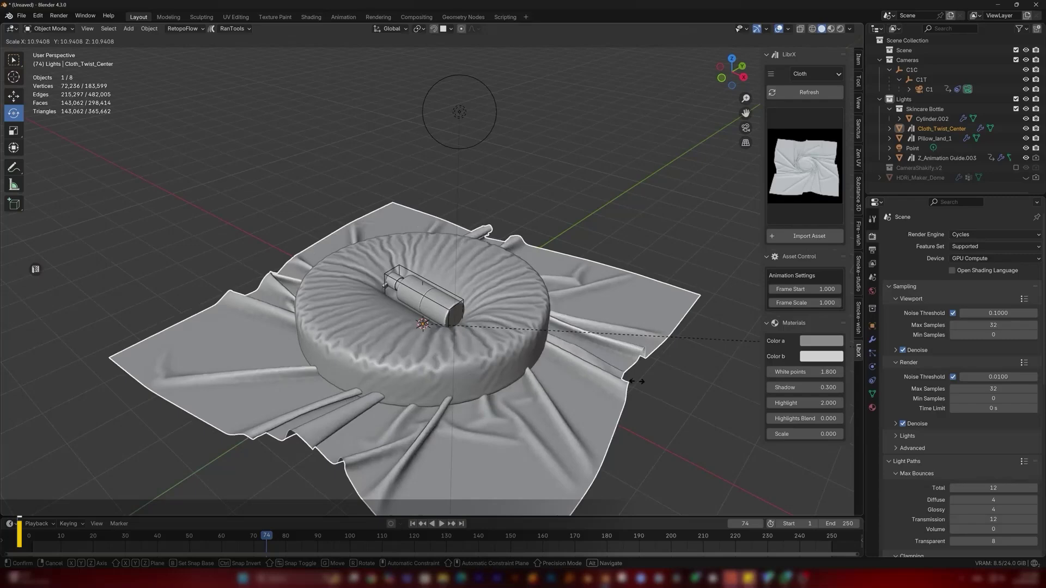
- Scale the cloth to 2.736 and play its animation from the start
{"action": "left_click", "coordinate": [636, 381]}
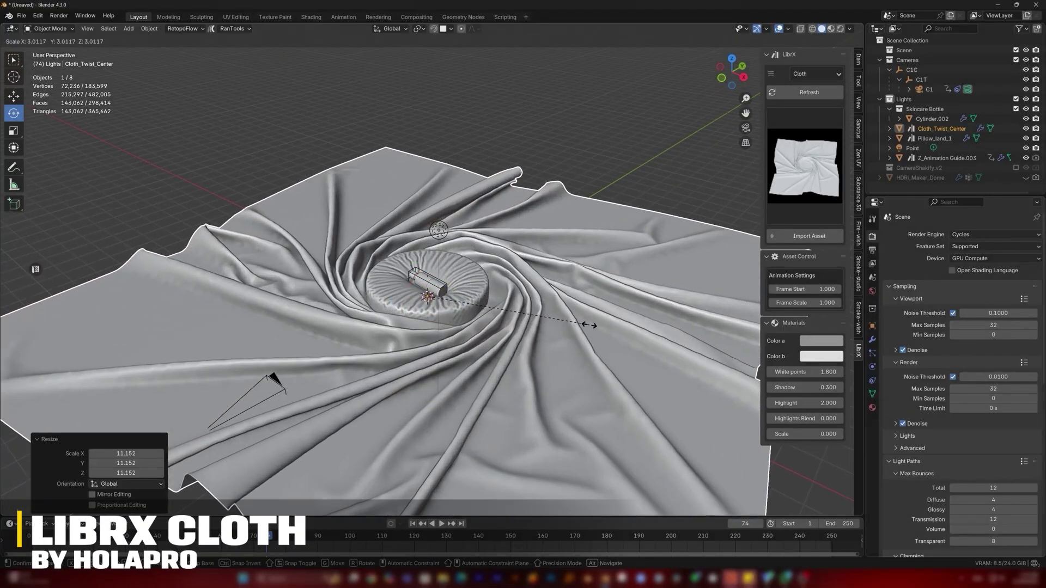
{"action": "left_click", "coordinate": [571, 325]}
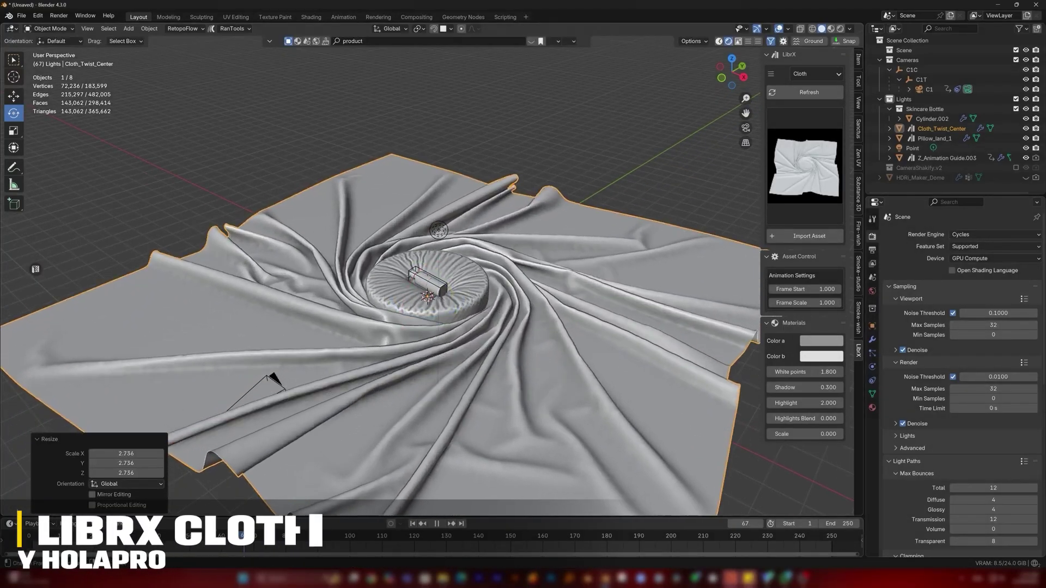
{"action": "left_click", "coordinate": [36, 547]}
{"action": "key", "text": "space"}
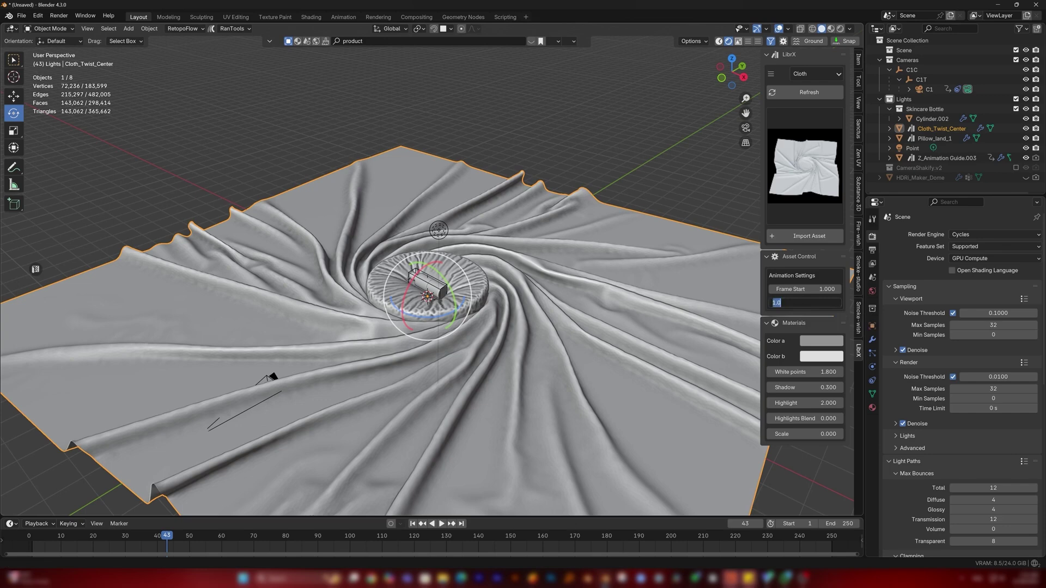
- Set Frame Scale to 0 and lower Frame Start to twist the cloth into folds
{"action": "key", "text": "Return"}
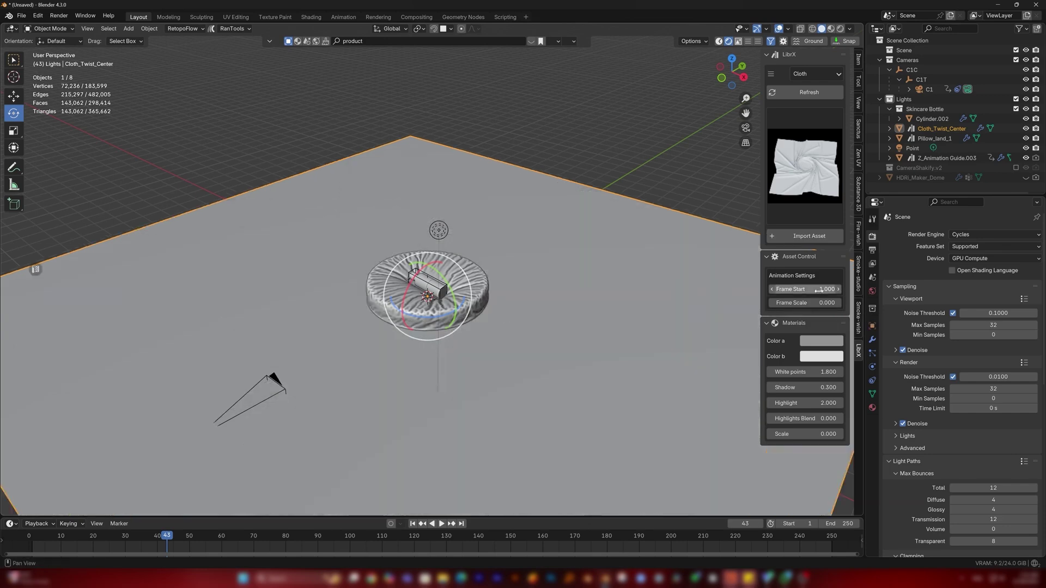
{"action": "left_click_drag", "start_coordinate": [807, 290], "coordinate": [725, 290]}
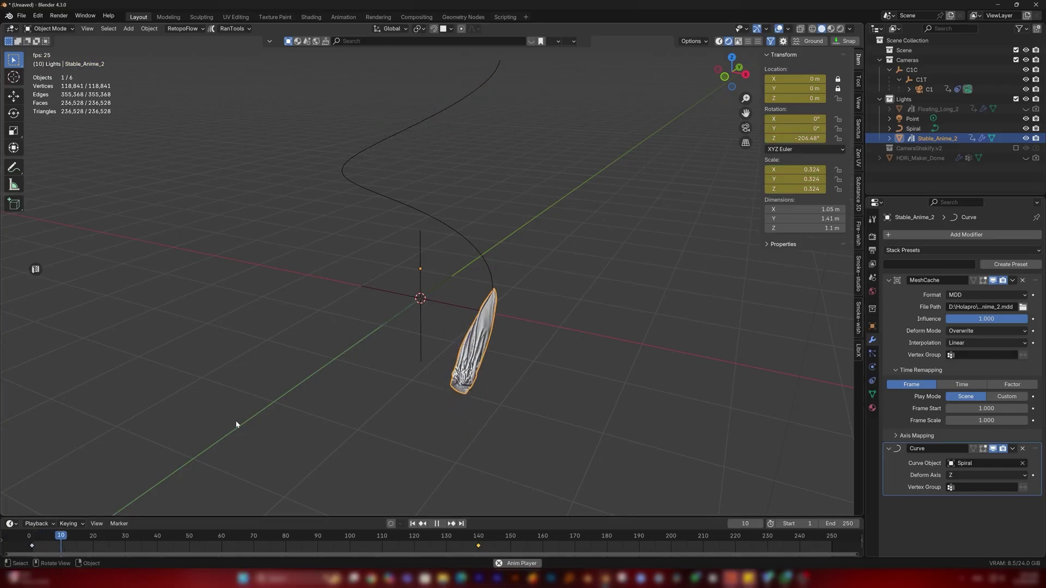
{"action": "middle_click_drag", "start_coordinate": [302, 284], "coordinate": [314, 352], "text": "shift"}
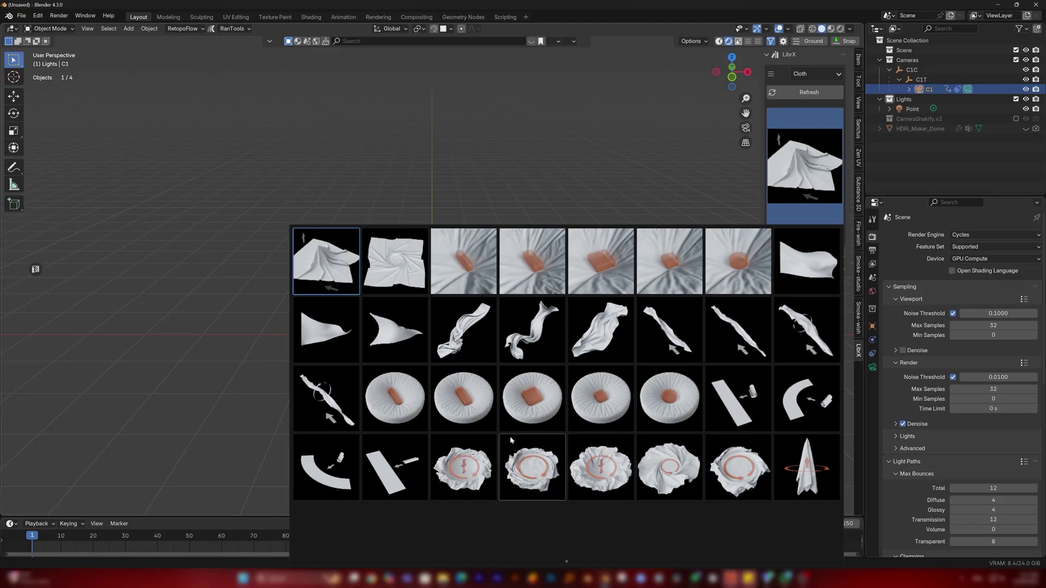
- Import the LibrX tearing-sphere cloth asset and frame the view on it
{"action": "scroll", "coordinate": [493, 401], "scroll_direction": "down", "scroll_amount": 1}
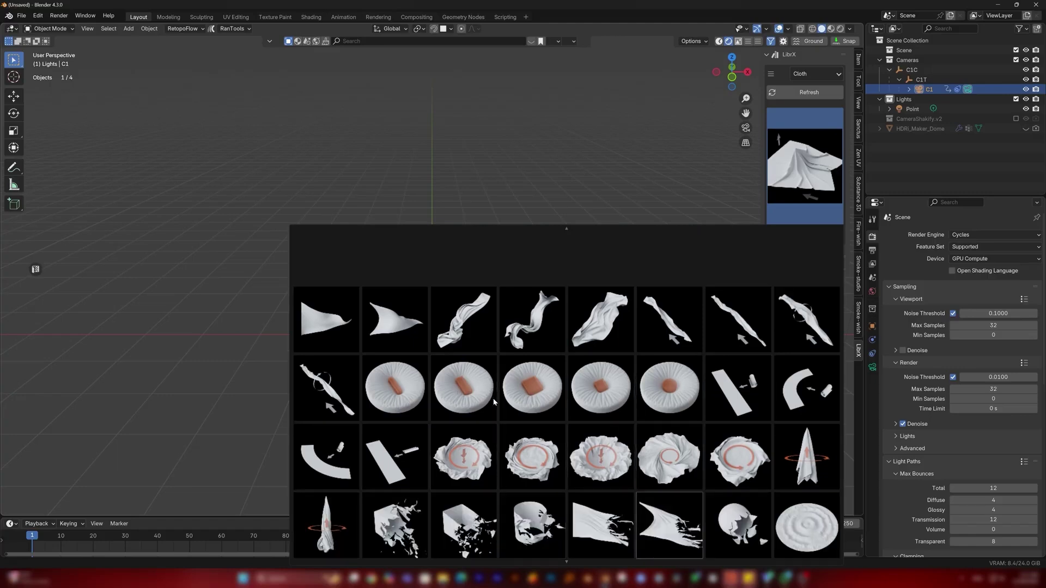
{"action": "left_click", "coordinate": [748, 523]}
{"action": "left_click", "coordinate": [806, 239]}
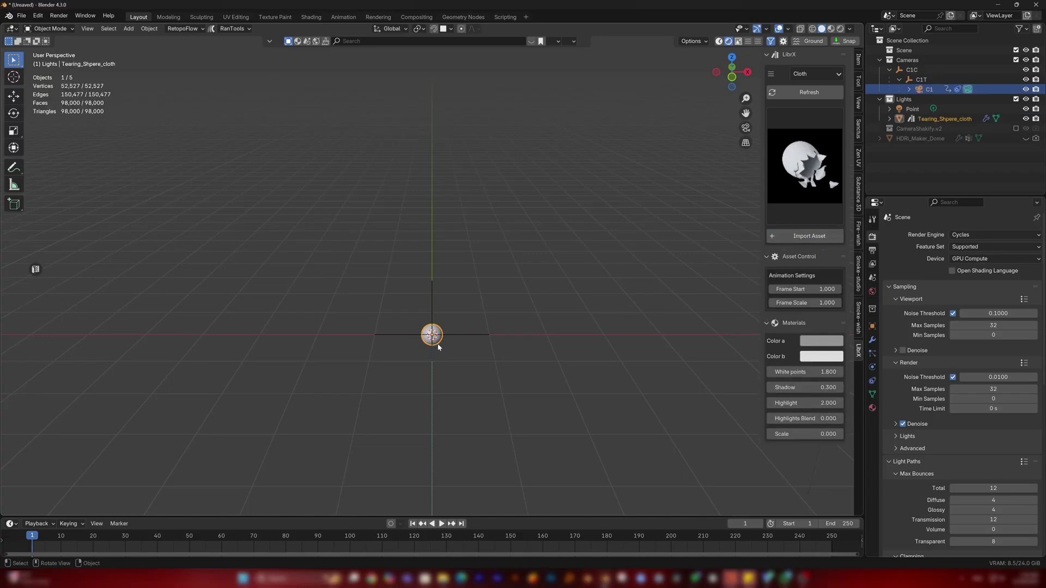
{"action": "key", "text": "KP_Decimal"}
- Play the tearing simulation while orbiting around the shredding cloth sphere
{"action": "scroll", "coordinate": [461, 303], "scroll_direction": "down", "scroll_amount": 3}
{"action": "middle_click_drag", "start_coordinate": [460, 304], "coordinate": [440, 316]}
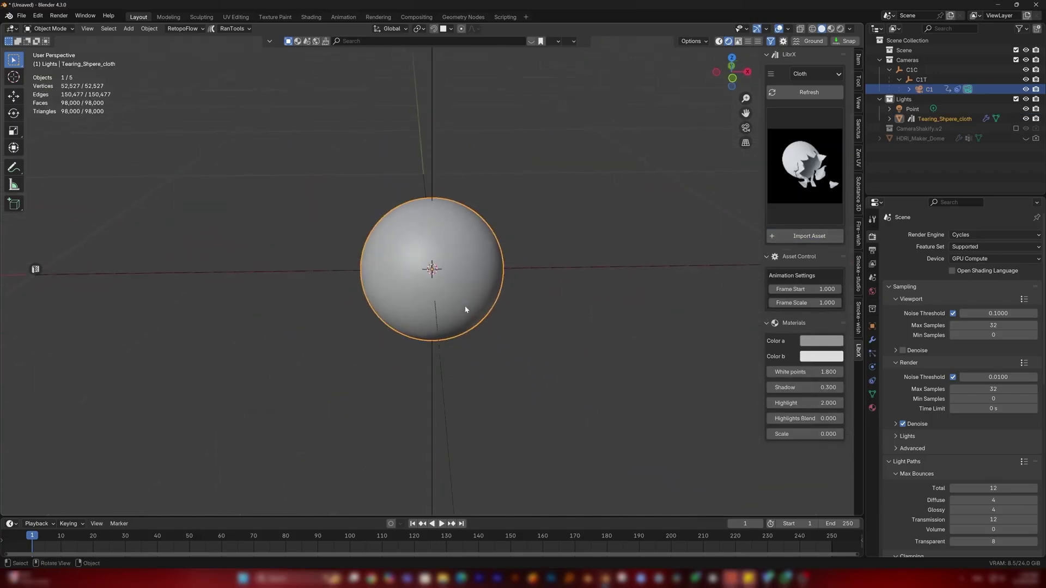
{"action": "middle_click_drag", "start_coordinate": [502, 392], "coordinate": [474, 401]}
{"action": "key", "text": "space"}
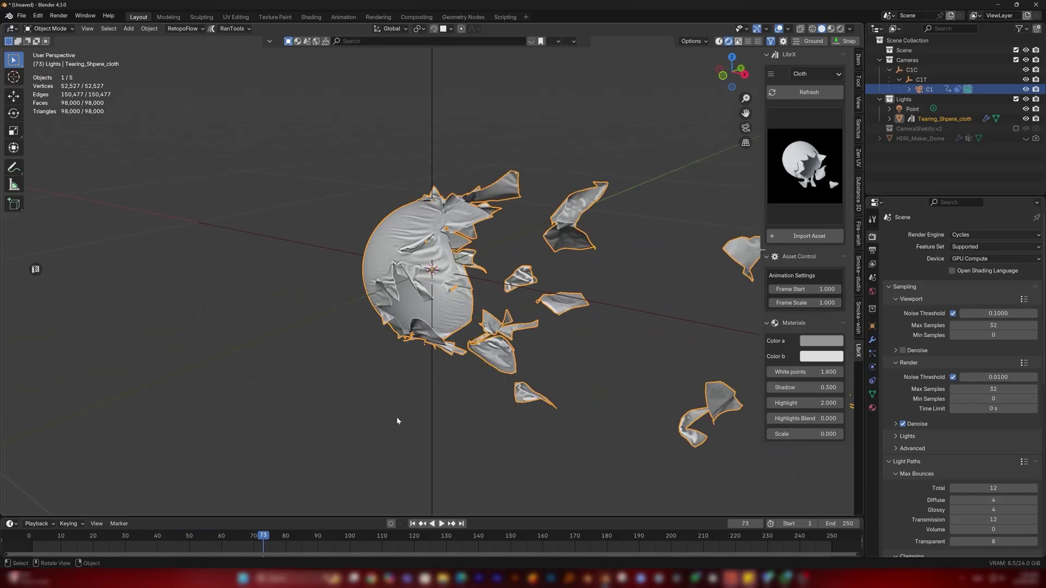
{"action": "middle_click_drag", "start_coordinate": [397, 420], "coordinate": [439, 418]}
{"action": "key", "text": "shift+a"}
{"action": "mouse_move", "coordinate": [414, 366]}
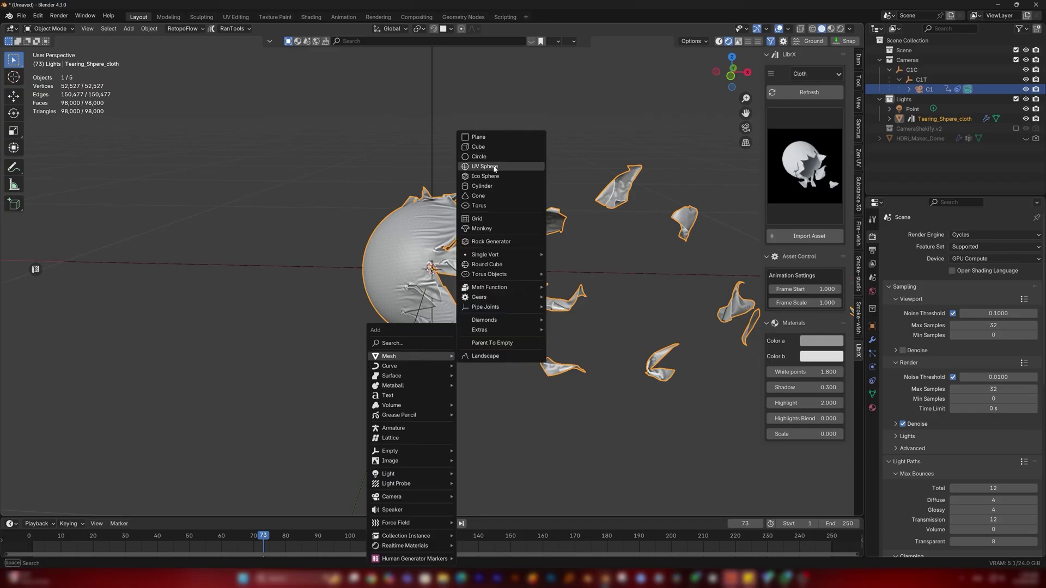
- Add a UV sphere, shrink it inside the cloth, and shade it smooth
{"action": "left_click", "coordinate": [495, 167]}
{"action": "key", "text": "s"}
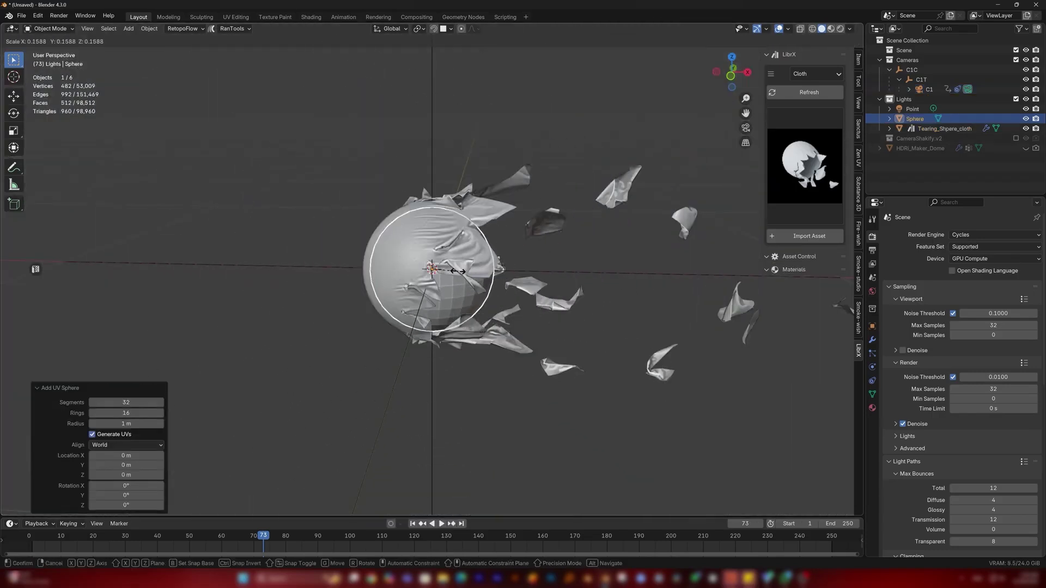
{"action": "left_click", "coordinate": [461, 271]}
{"action": "right_click", "coordinate": [425, 260]}
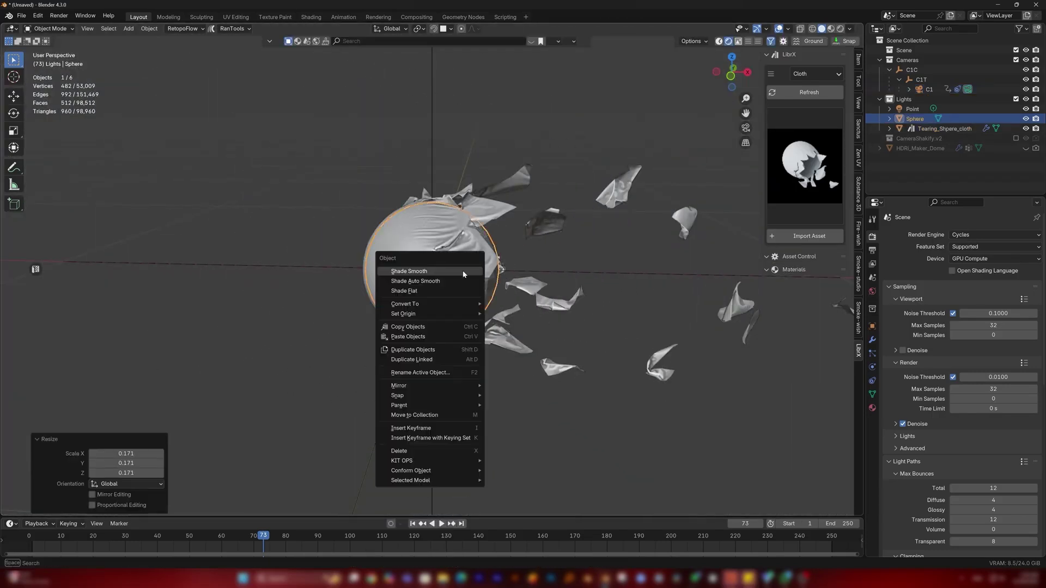
{"action": "left_click", "coordinate": [419, 265]}
{"action": "middle_click_drag", "start_coordinate": [469, 291], "coordinate": [461, 319]}
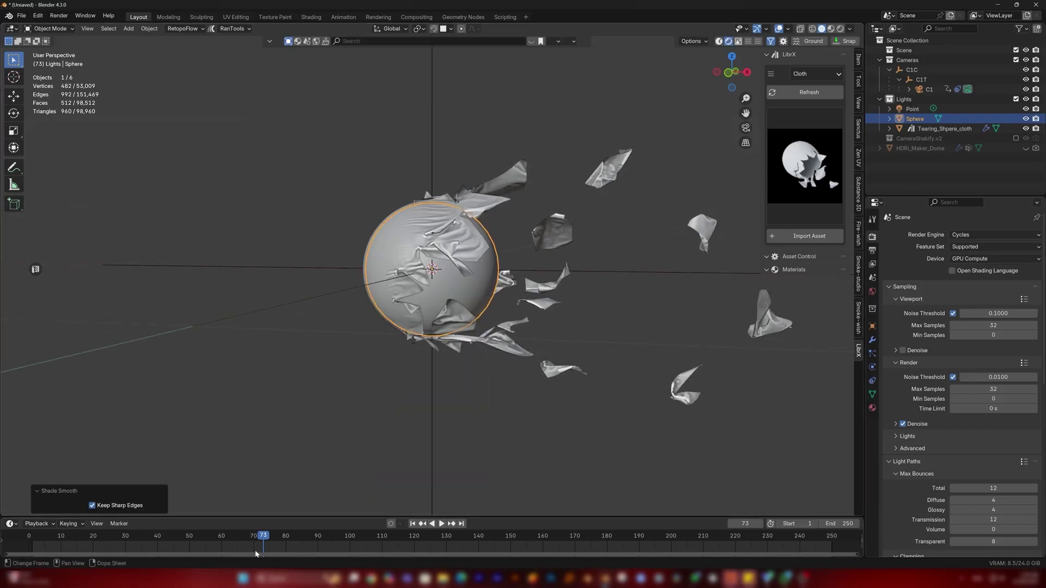
- Replay the cloth simulation from the start and resize the sphere to 1.041
{"action": "left_click_drag", "start_coordinate": [256, 554], "coordinate": [37, 540]}
{"action": "key", "text": "space"}
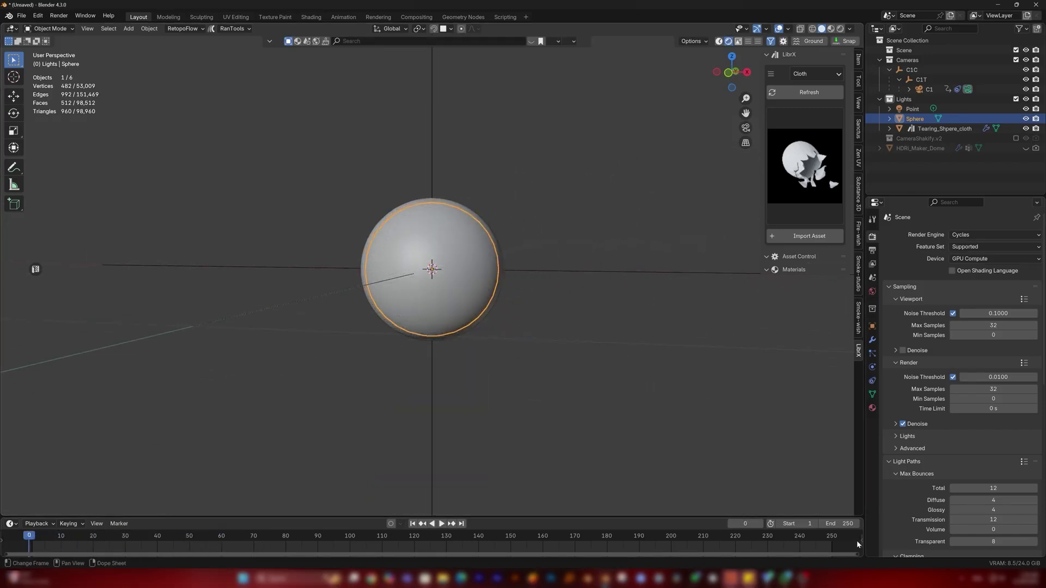
{"action": "key", "text": "s"}
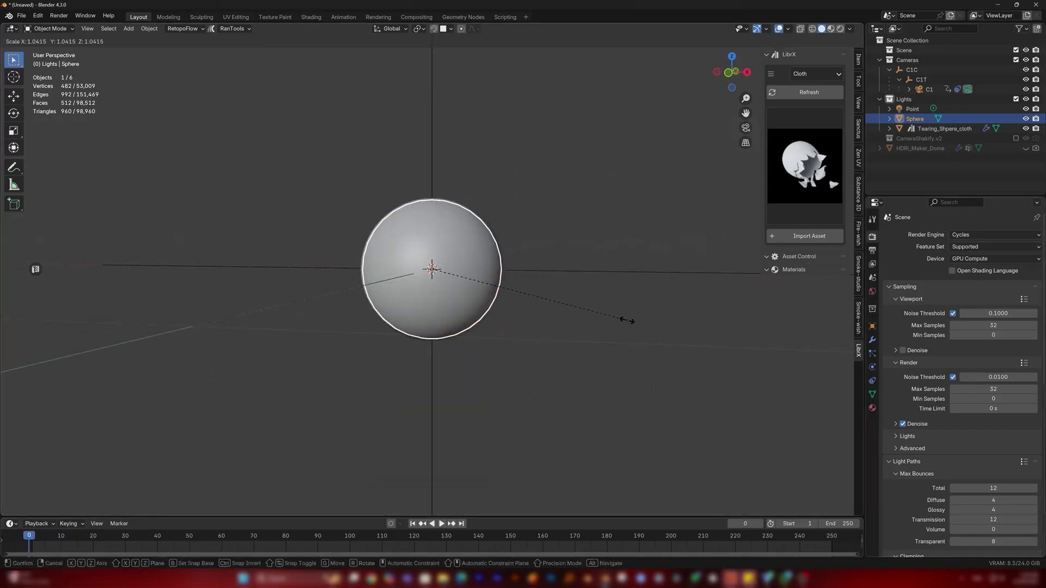
{"action": "left_click", "coordinate": [627, 321]}
{"action": "key", "text": "space"}
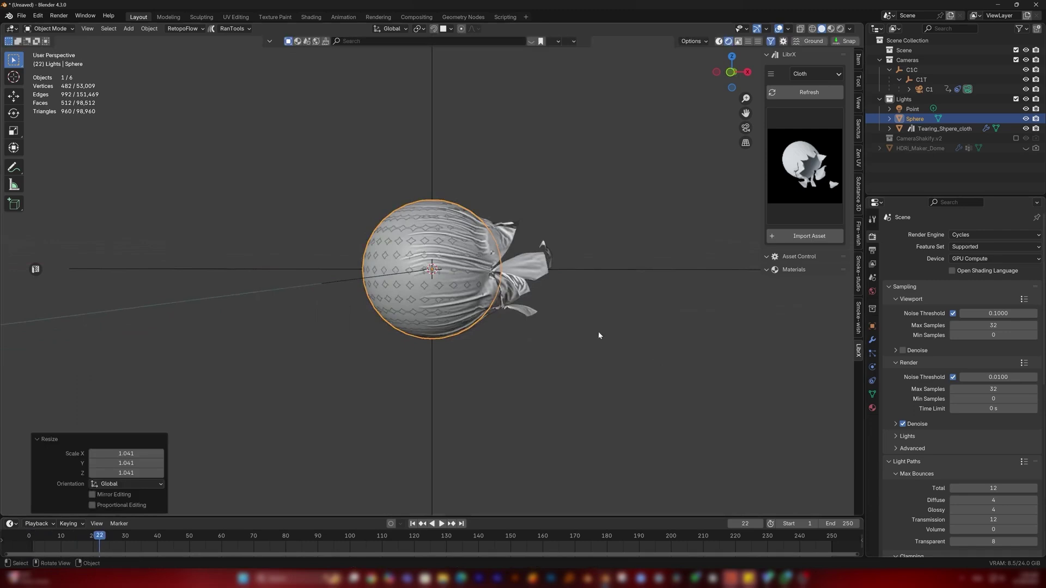
- Resize the sphere to 0.996 and replay the tearing simulation around it
{"action": "key", "text": "s"}
{"action": "left_click", "coordinate": [605, 328]}
{"action": "key", "text": "space"}
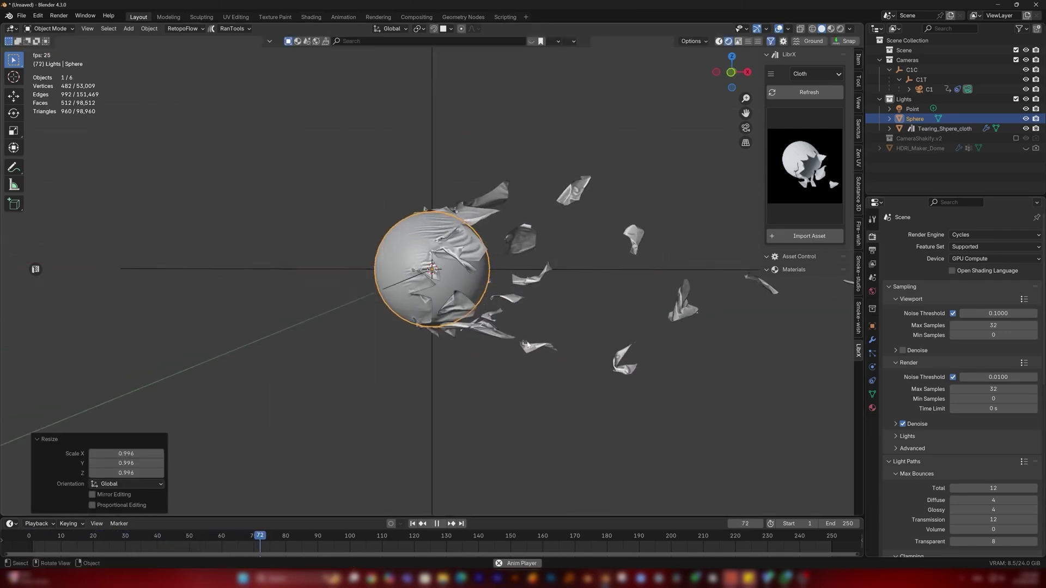
{"action": "key", "text": "space"}
{"action": "mouse_move", "coordinate": [523, 345]}
{"action": "middle_mouse_down"}
{"action": "mouse_move", "coordinate": [435, 353]}
{"action": "mouse_move", "coordinate": [536, 338]}
{"action": "middle_mouse_up"}
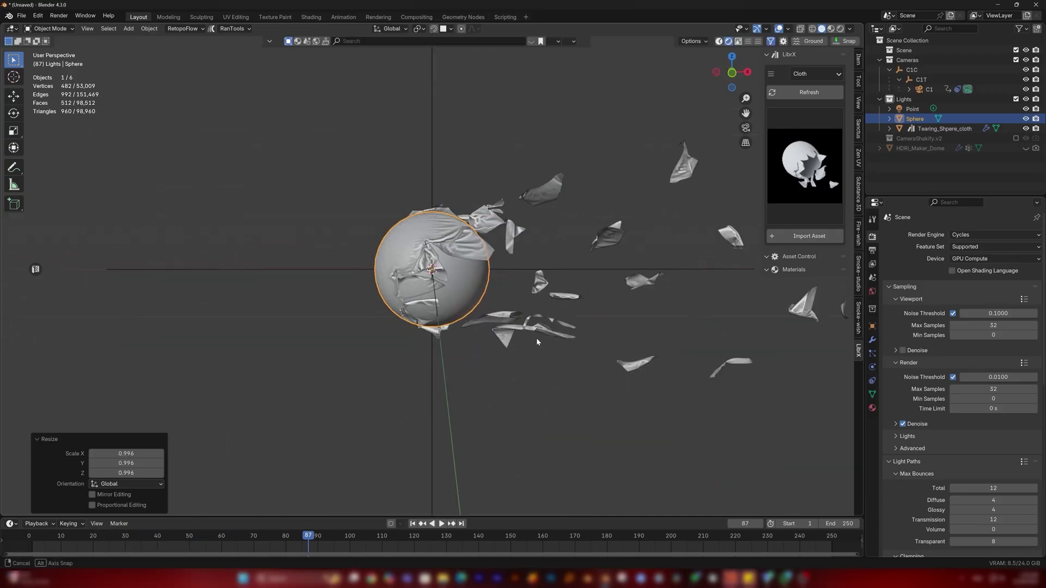
{"action": "scroll", "coordinate": [536, 338], "scroll_direction": "down", "scroll_amount": 4}
{"action": "scroll", "coordinate": [517, 339], "scroll_direction": "up", "scroll_amount": 2}
{"action": "key", "text": "space"}
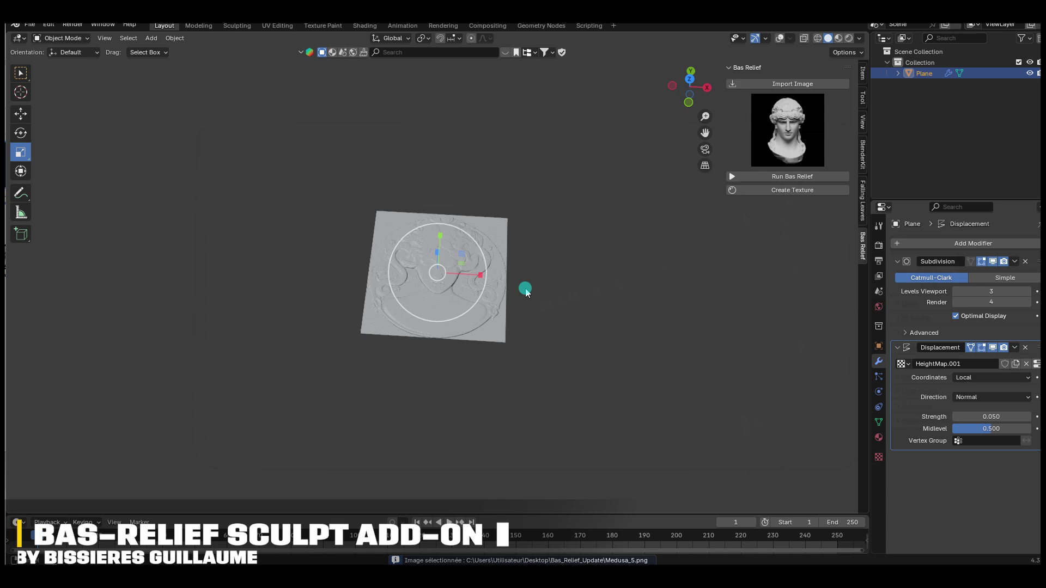
- Stretch the Medusa relief plane vertically to deepen the relief to 0.350 strength
{"action": "middle_click_drag", "start_coordinate": [525, 290], "coordinate": [506, 229]}
{"action": "scroll", "coordinate": [497, 210], "scroll_direction": "up", "scroll_amount": 2}
{"action": "left_click_drag", "start_coordinate": [438, 239], "coordinate": [439, 199]}
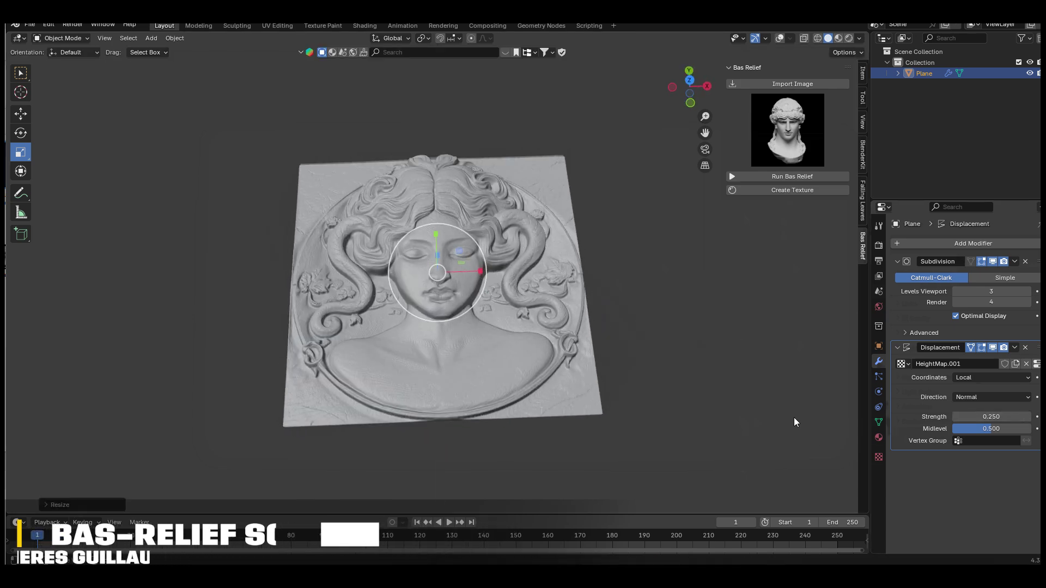
{"action": "right_click", "coordinate": [327, 173]}
{"action": "middle_click_drag", "start_coordinate": [539, 185], "coordinate": [567, 346]}
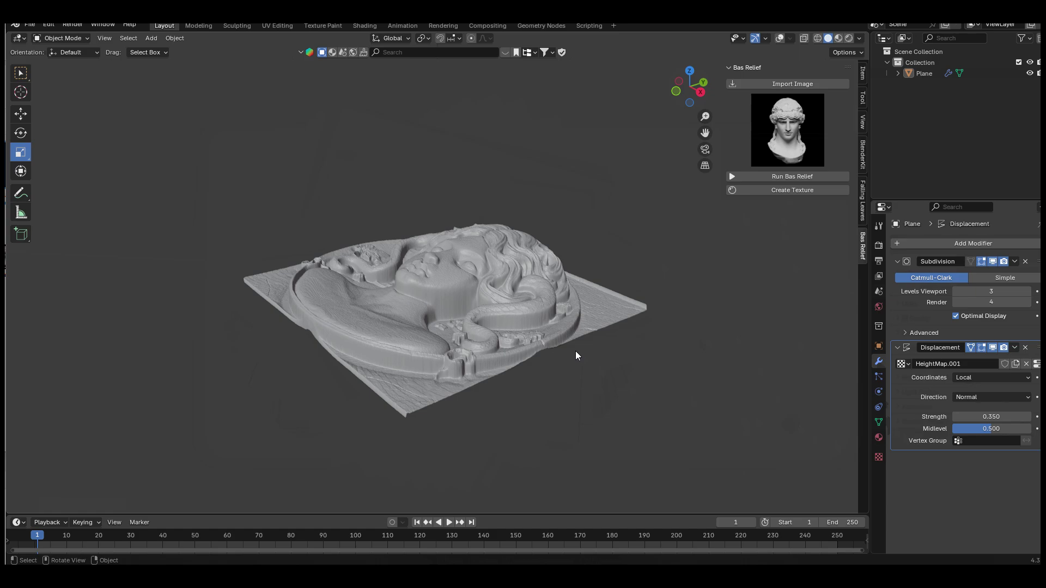
{"action": "middle_click_drag", "start_coordinate": [577, 355], "coordinate": [635, 322]}
- Inspect the dense relief mesh in Edit Mode, then view it with Rendered shading
{"action": "left_click", "coordinate": [61, 38]}
{"action": "left_click", "coordinate": [54, 58]}
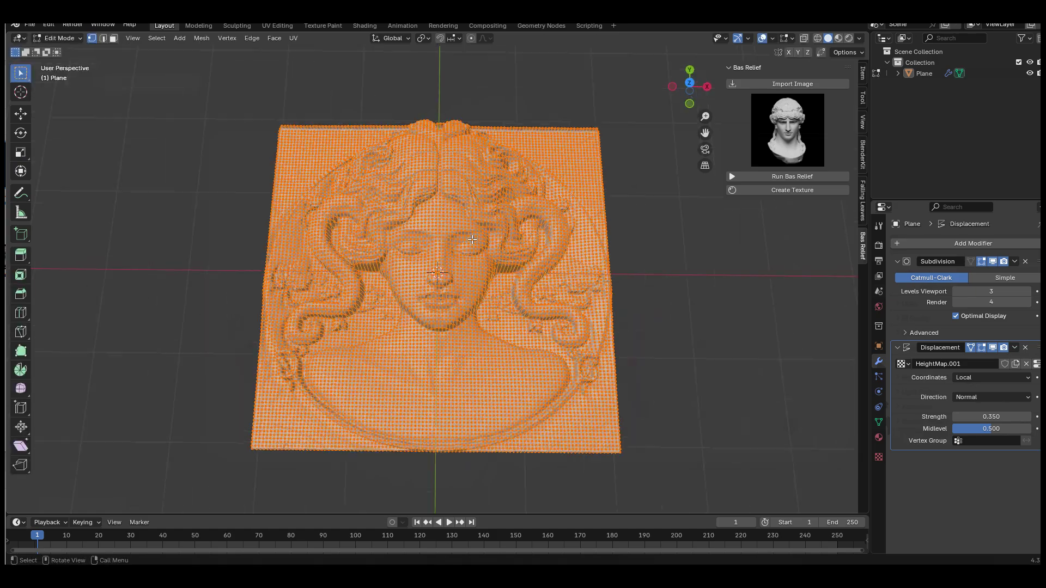
{"action": "middle_click_drag", "start_coordinate": [472, 239], "coordinate": [694, 152]}
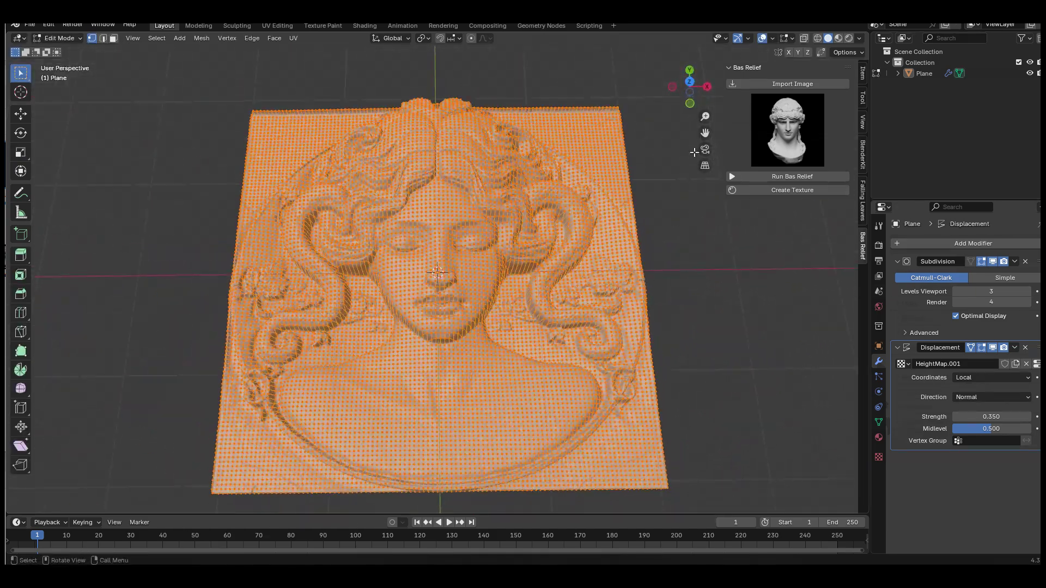
{"action": "left_click", "coordinate": [61, 38]}
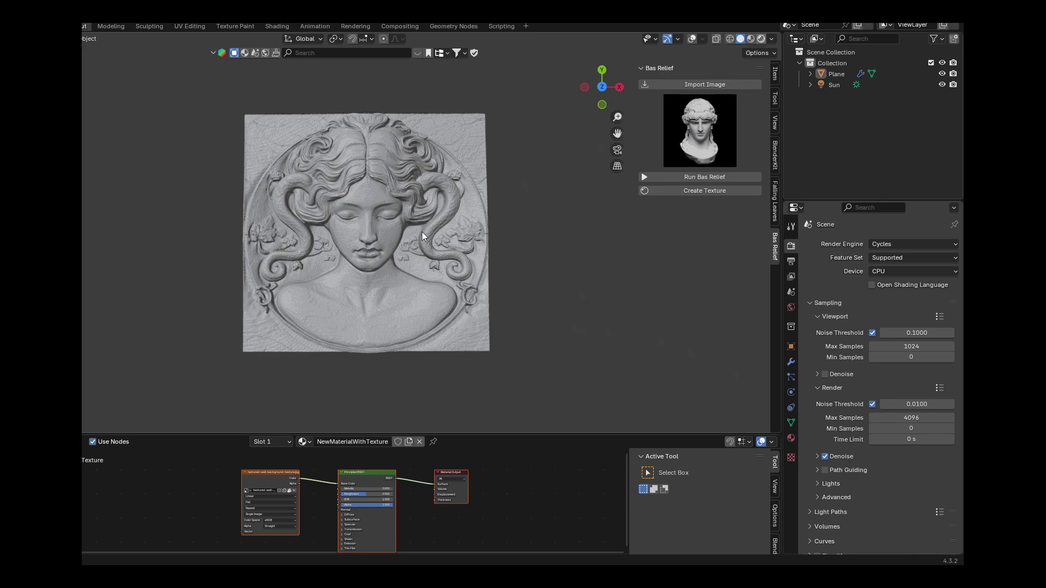
{"action": "key", "text": "z"}
{"action": "mouse_move", "coordinate": [424, 236]}
{"action": "middle_mouse_down"}
{"action": "mouse_move", "coordinate": [416, 227]}
{"action": "mouse_move", "coordinate": [393, 243]}
{"action": "mouse_move", "coordinate": [359, 209]}
{"action": "mouse_move", "coordinate": [381, 210]}
{"action": "mouse_move", "coordinate": [495, 325]}
{"action": "mouse_move", "coordinate": [475, 312]}
{"action": "mouse_move", "coordinate": [434, 345]}
{"action": "mouse_move", "coordinate": [401, 311]}
{"action": "mouse_move", "coordinate": [420, 320]}
{"action": "mouse_move", "coordinate": [419, 347]}
{"action": "middle_mouse_up"}
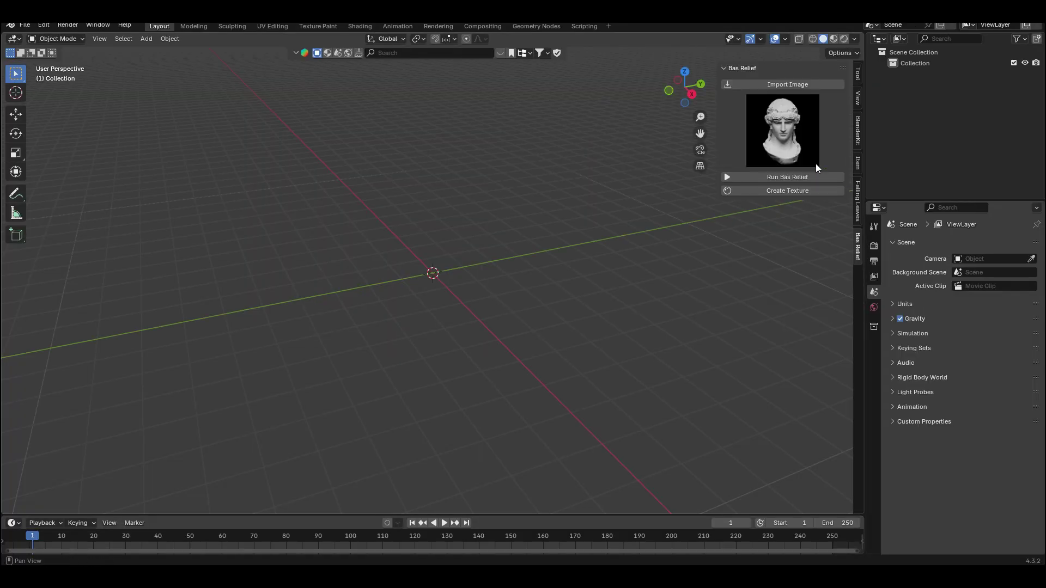
- Load moulure.png as the bas-relief image and shade the relief plane smooth
{"action": "left_click", "coordinate": [787, 85]}
{"action": "double_click", "coordinate": [509, 285]}
{"action": "middle_click_drag", "start_coordinate": [538, 292], "coordinate": [451, 280]}
{"action": "right_click", "coordinate": [452, 281]}
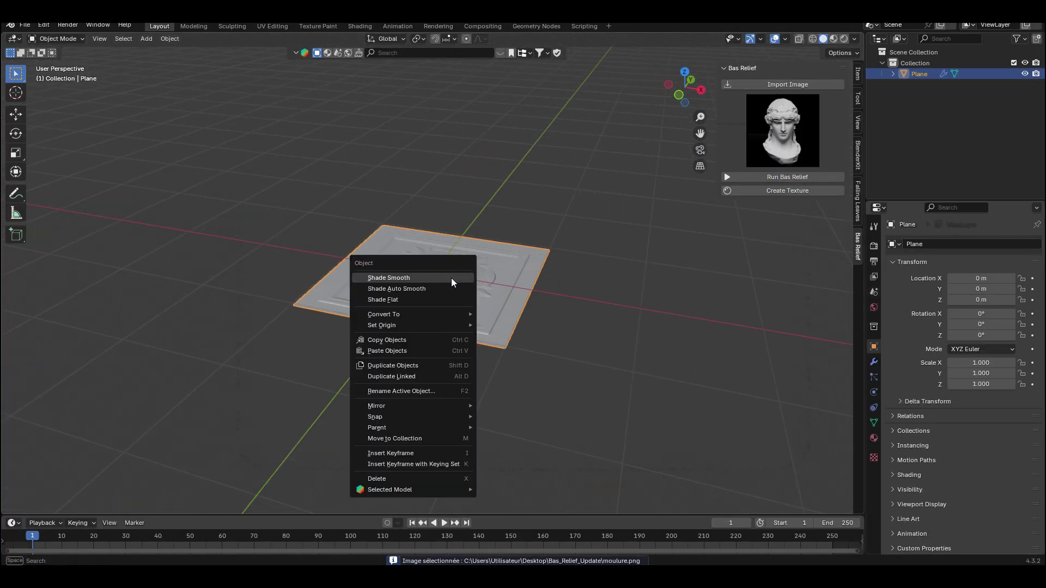
{"action": "left_click", "coordinate": [451, 281]}
- Raise the displacement strength to 0.450 and viewport subdivision levels to 4
{"action": "left_click", "coordinate": [1023, 417]}
{"action": "left_click", "coordinate": [1023, 417]}
{"action": "left_click", "coordinate": [1024, 418]}
{"action": "middle_click_drag", "start_coordinate": [539, 355], "coordinate": [550, 305]}
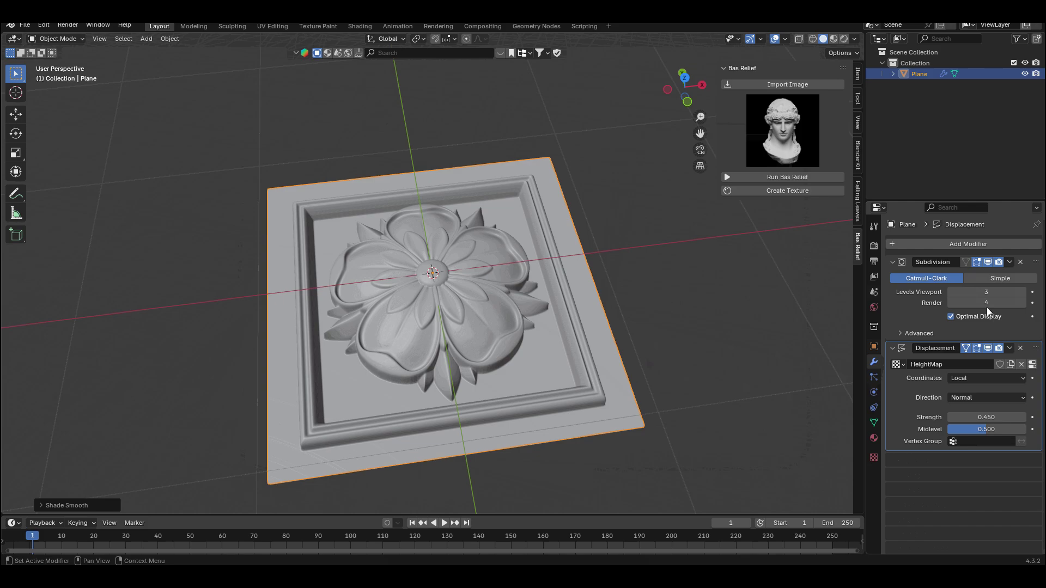
{"action": "left_click", "coordinate": [1024, 293]}
{"action": "middle_click_drag", "start_coordinate": [468, 272], "coordinate": [484, 248]}
- Inspect the flower mesh in Edit Mode, then create the NewMaterialWithTexture material
{"action": "left_click", "coordinate": [56, 38]}
{"action": "left_click", "coordinate": [52, 63]}
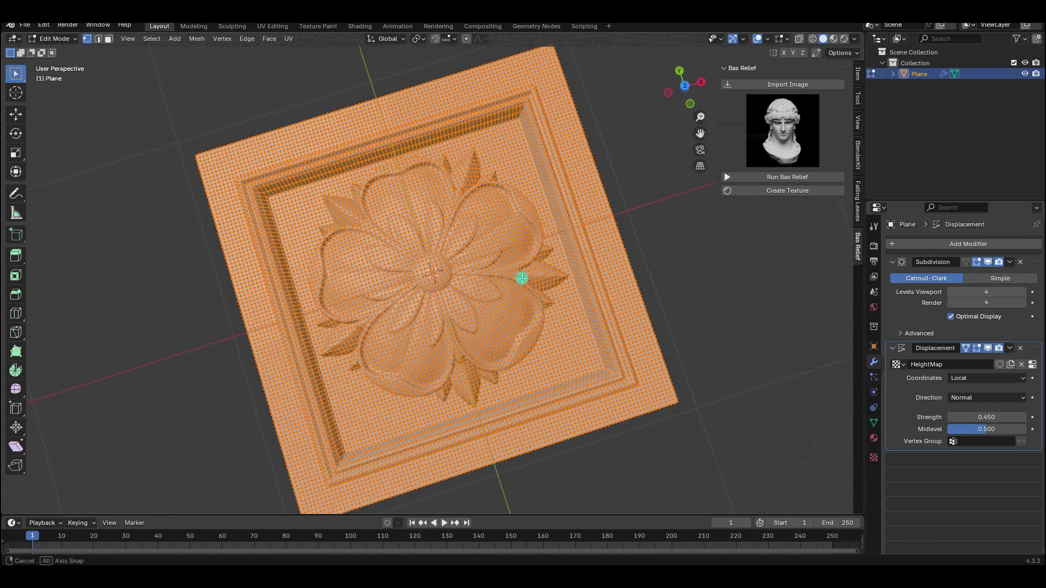
{"action": "scroll", "coordinate": [519, 278], "scroll_direction": "up", "scroll_amount": 3}
{"action": "middle_click_drag", "start_coordinate": [519, 278], "coordinate": [438, 362]}
{"action": "scroll", "coordinate": [439, 361], "scroll_direction": "down", "scroll_amount": 5}
{"action": "middle_click_drag", "start_coordinate": [479, 327], "coordinate": [479, 305]}
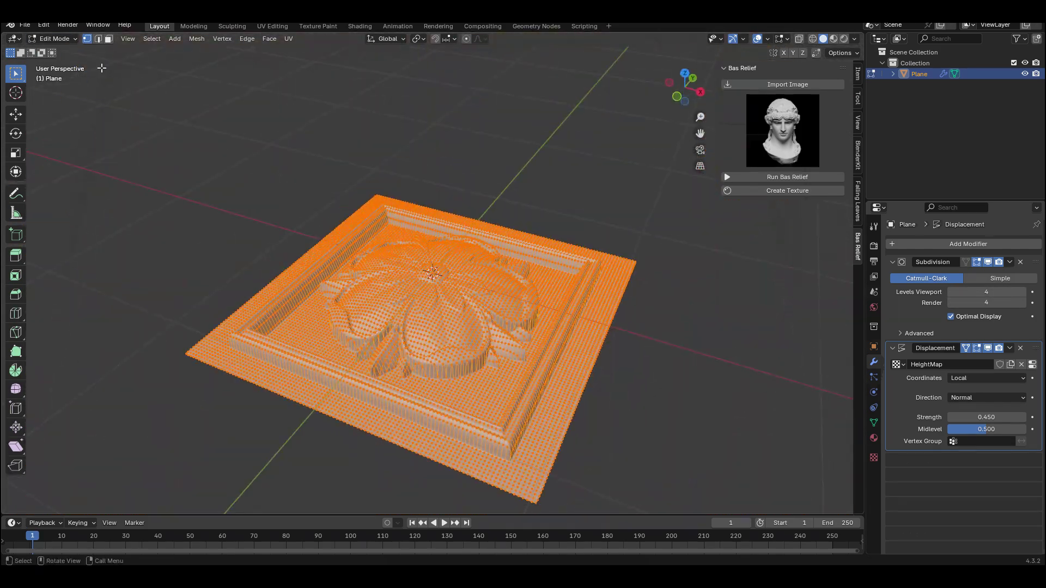
{"action": "left_click", "coordinate": [56, 39]}
{"action": "left_click", "coordinate": [51, 51]}
{"action": "scroll", "coordinate": [549, 449], "scroll_direction": "up", "scroll_amount": 4}
{"action": "left_click", "coordinate": [787, 190]}
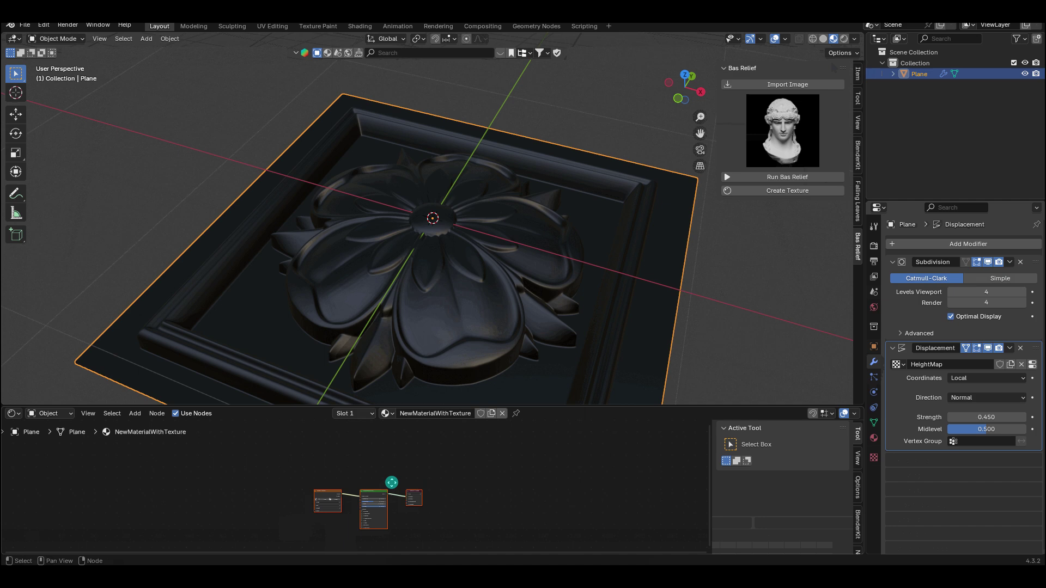